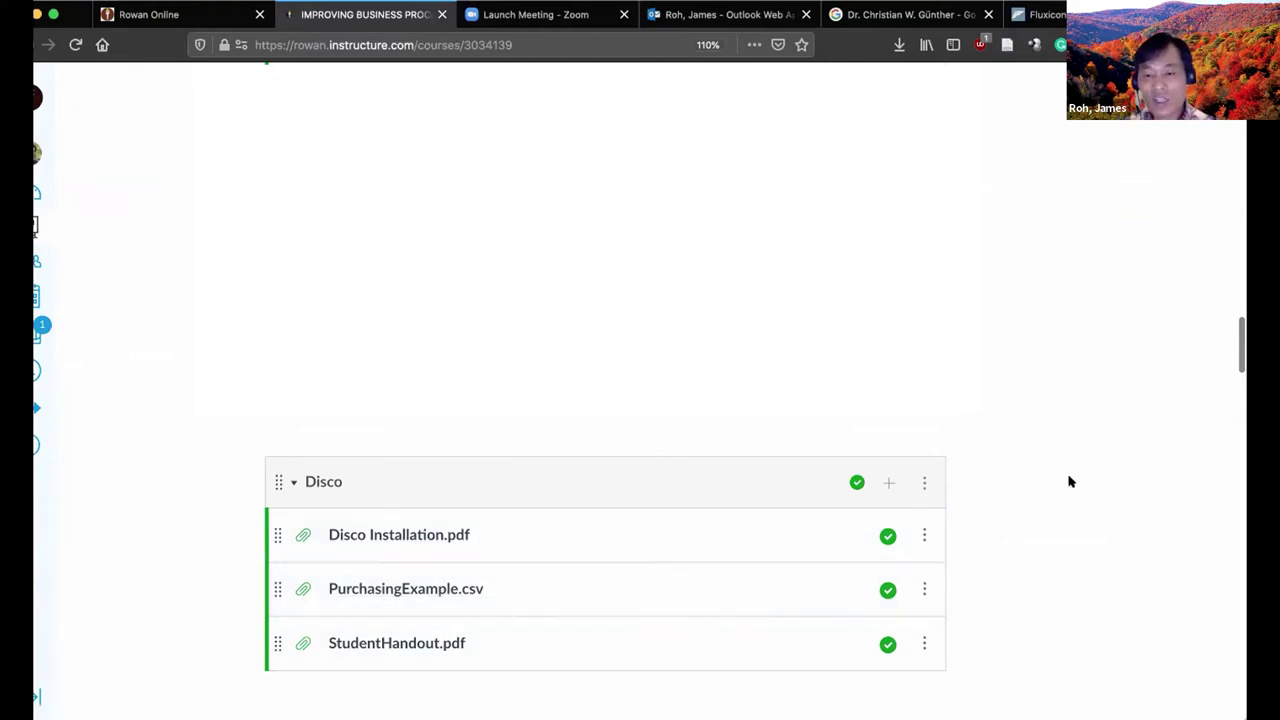
Step: Download PurchasingExample.csv (971 KB) from its file page in the Canvas Disco module
{"action": "scroll", "coordinate": [1069, 480], "scroll_direction": "down", "scroll_amount": 1}
{"action": "scroll", "coordinate": [1069, 480], "scroll_direction": "up", "scroll_amount": 1}
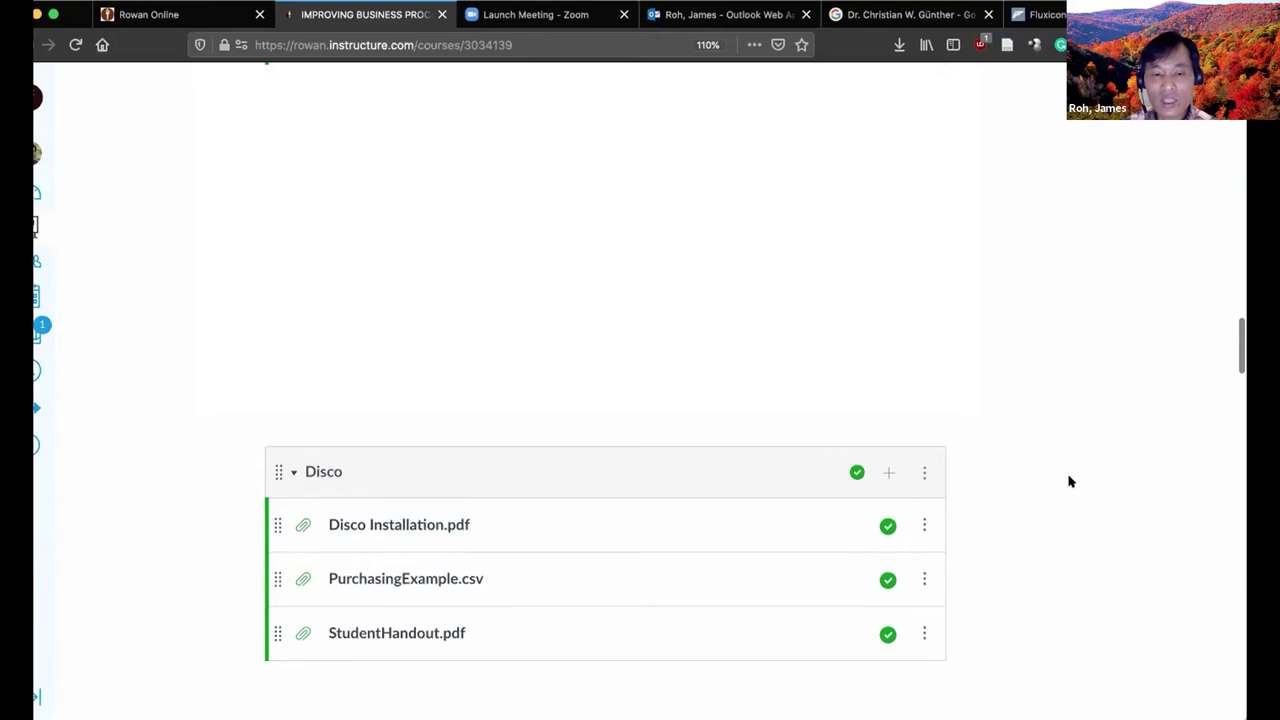
{"action": "left_click", "coordinate": [922, 576]}
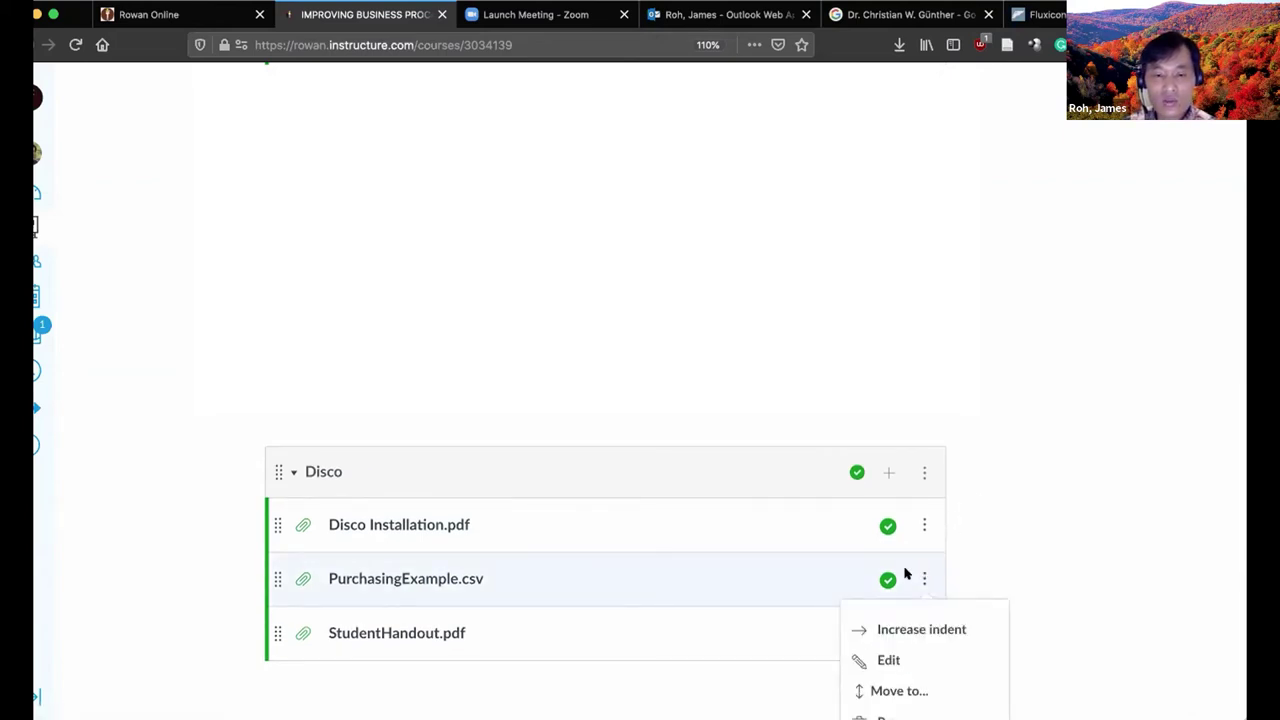
{"action": "left_click", "coordinate": [342, 580]}
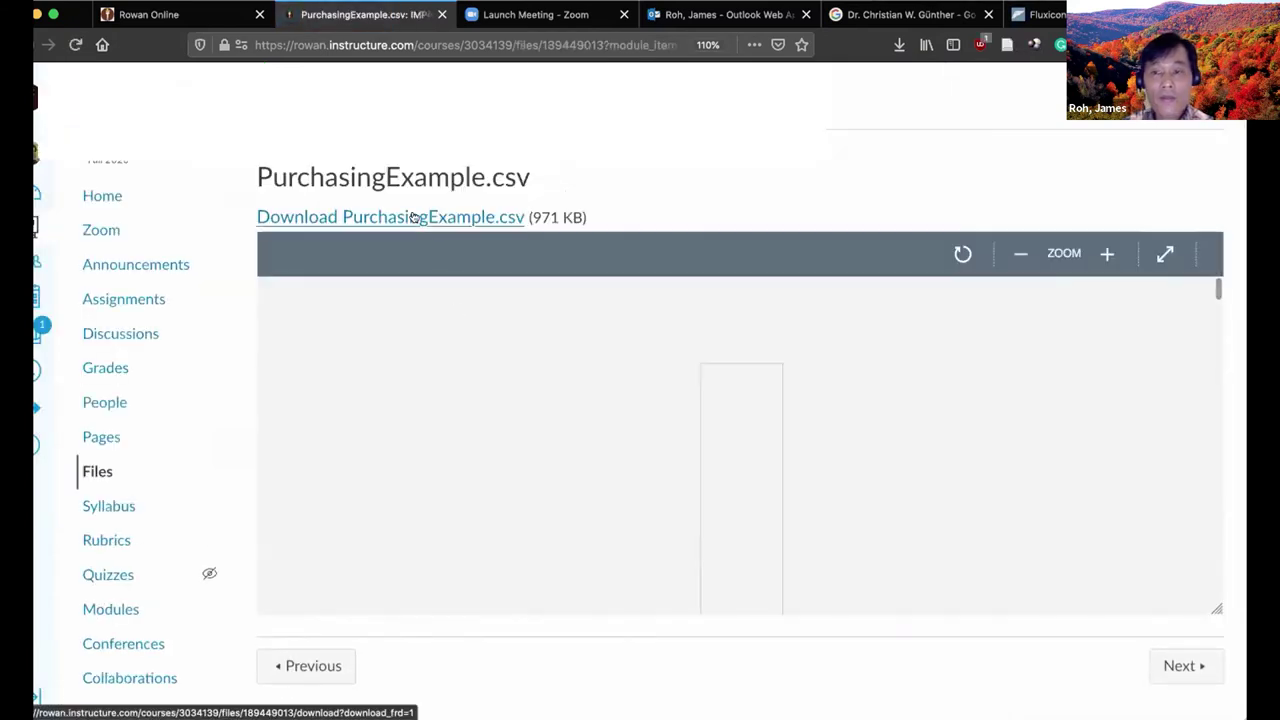
{"action": "left_click", "coordinate": [413, 218]}
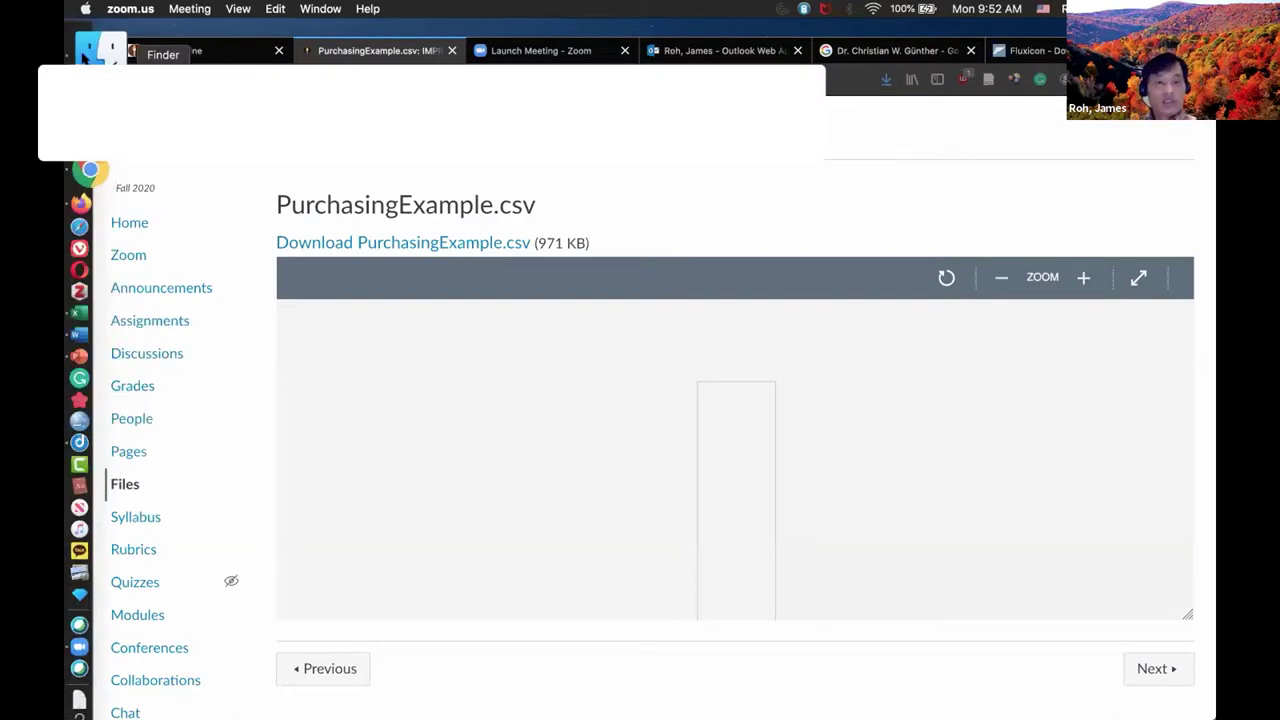
Step: Open PurchasingExample.csv from the Finder Downloads folder in Excel
{"action": "left_click", "coordinate": [86, 55]}
{"action": "left_click", "coordinate": [637, 196]}
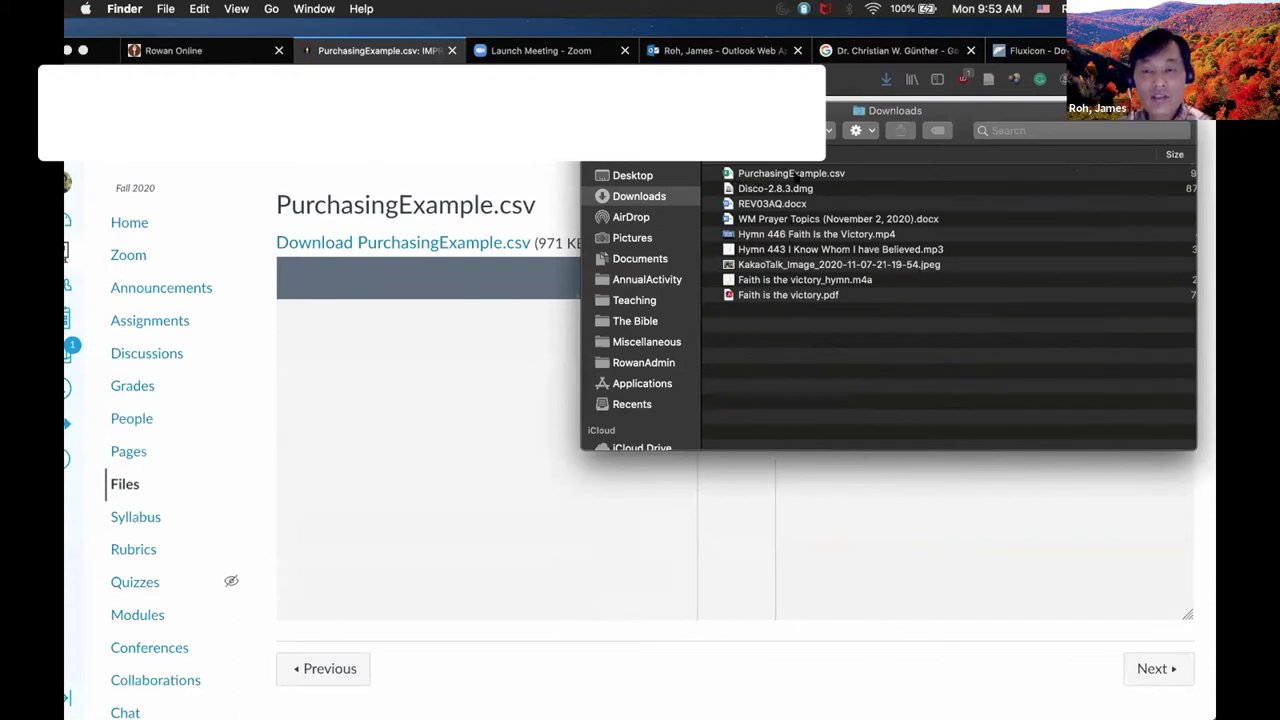
{"action": "double_click", "coordinate": [785, 173]}
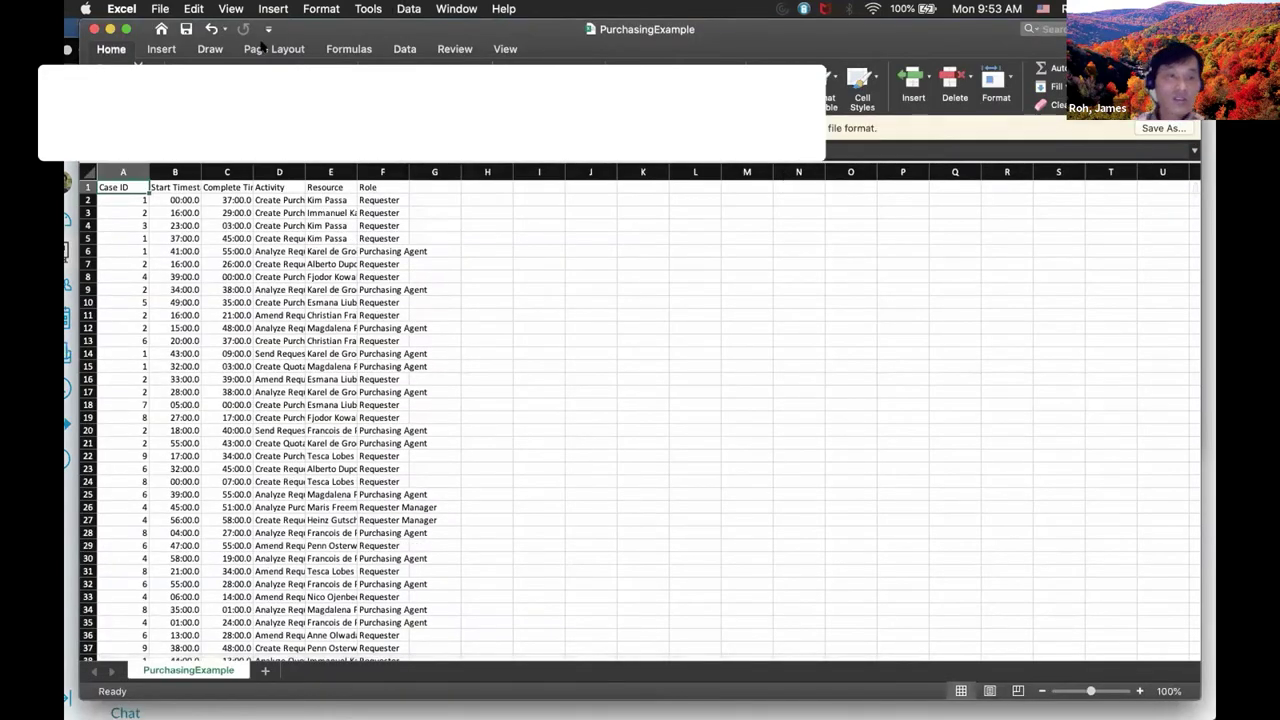
Step: Maximize the Excel window and auto-fit columns A–F to their contents
{"action": "left_click", "coordinate": [125, 29]}
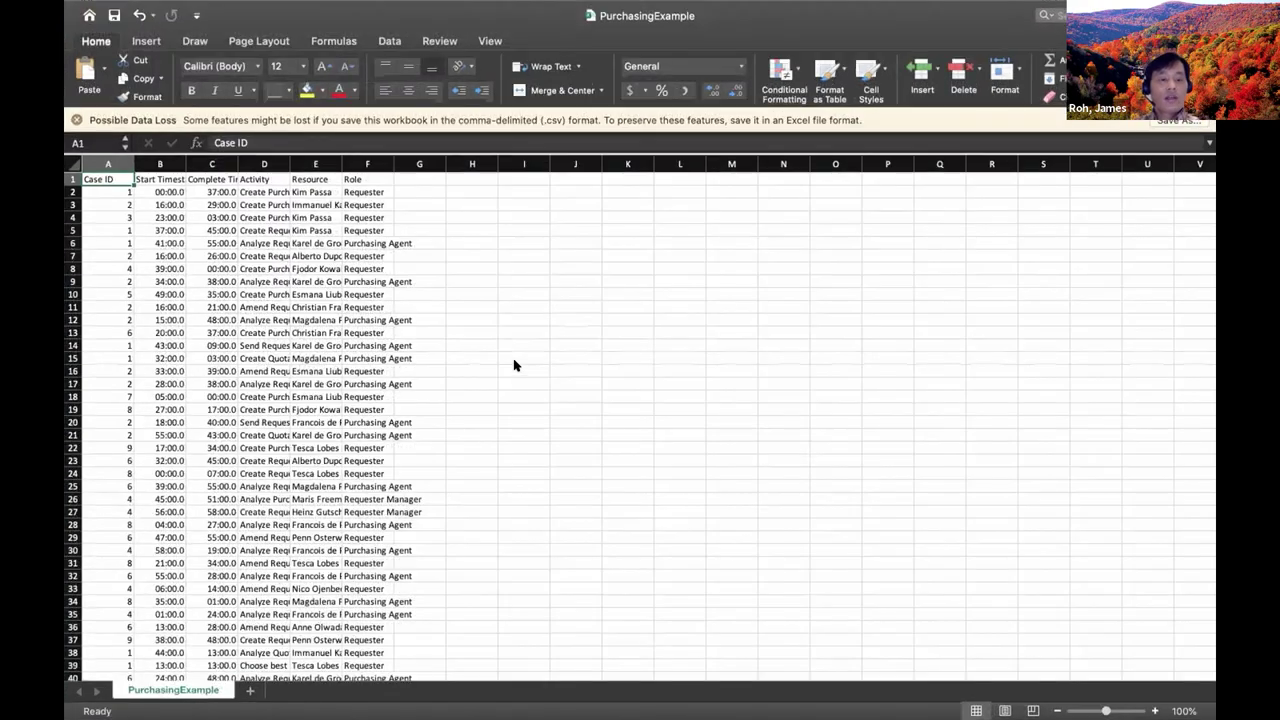
{"action": "left_click", "coordinate": [516, 362]}
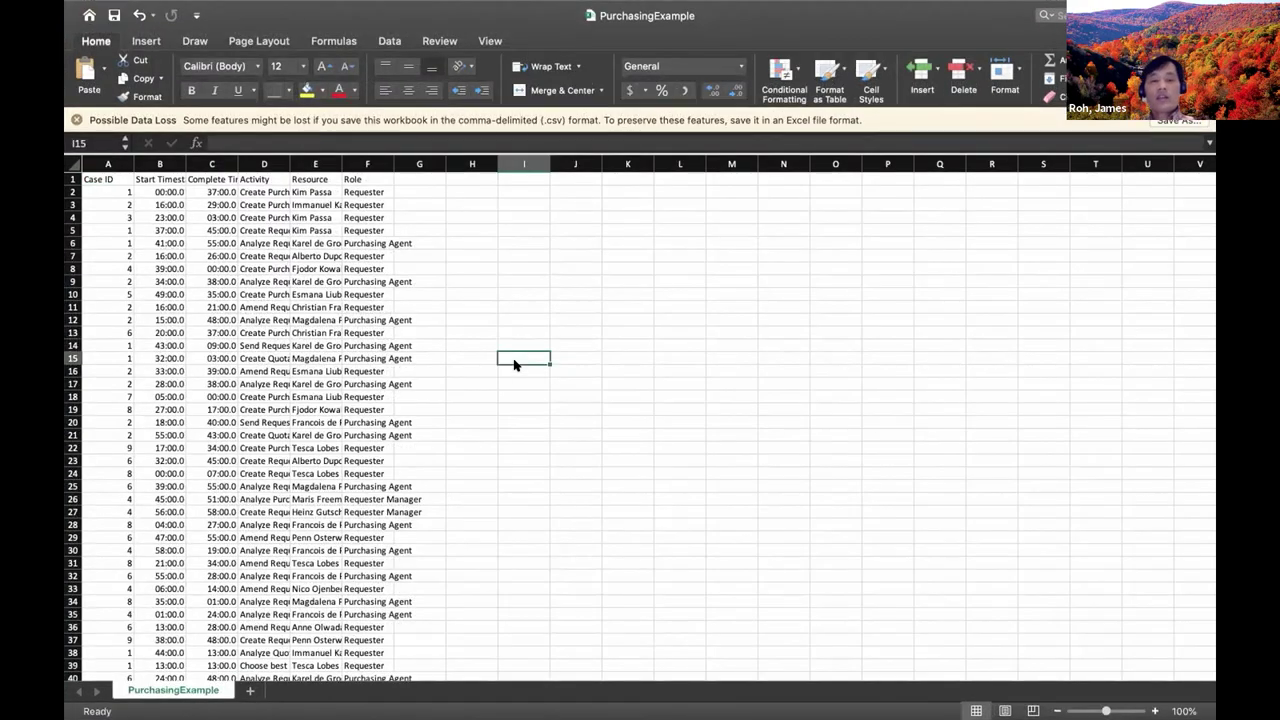
{"action": "scroll", "coordinate": [293, 373], "scroll_direction": "up", "scroll_amount": 5}
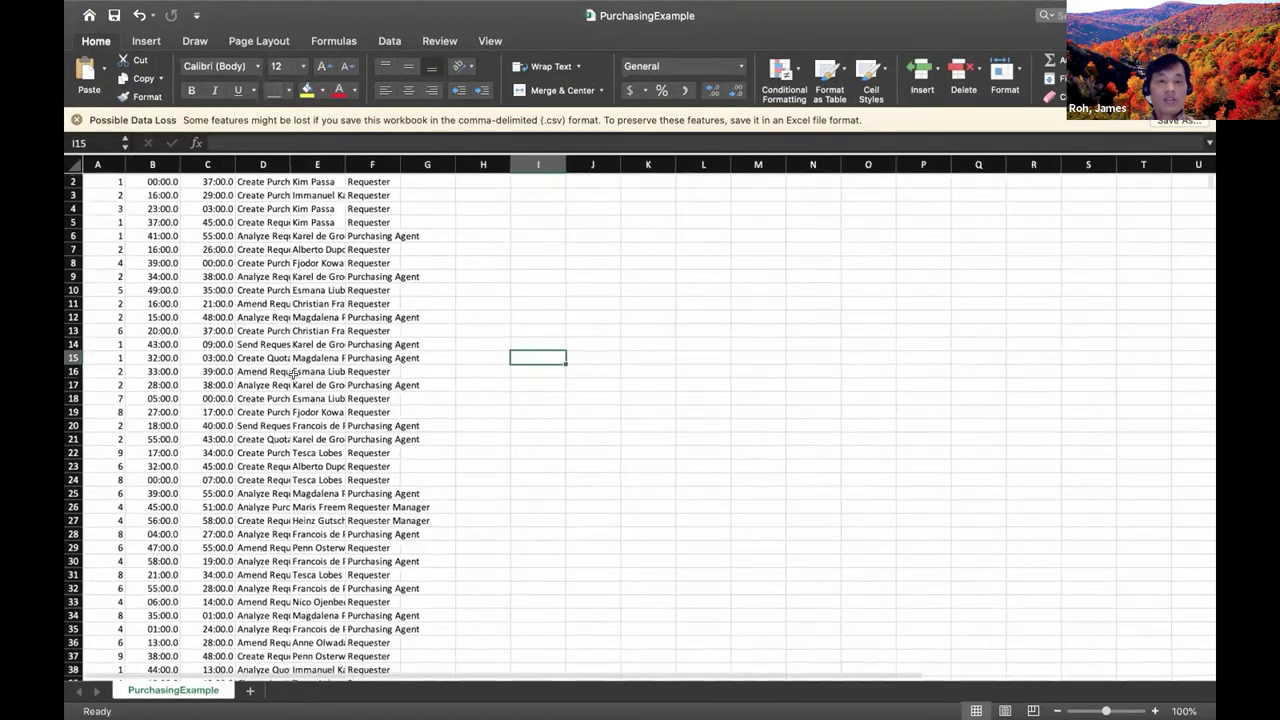
{"action": "scroll", "coordinate": [148, 208], "scroll_direction": "up", "scroll_amount": 3}
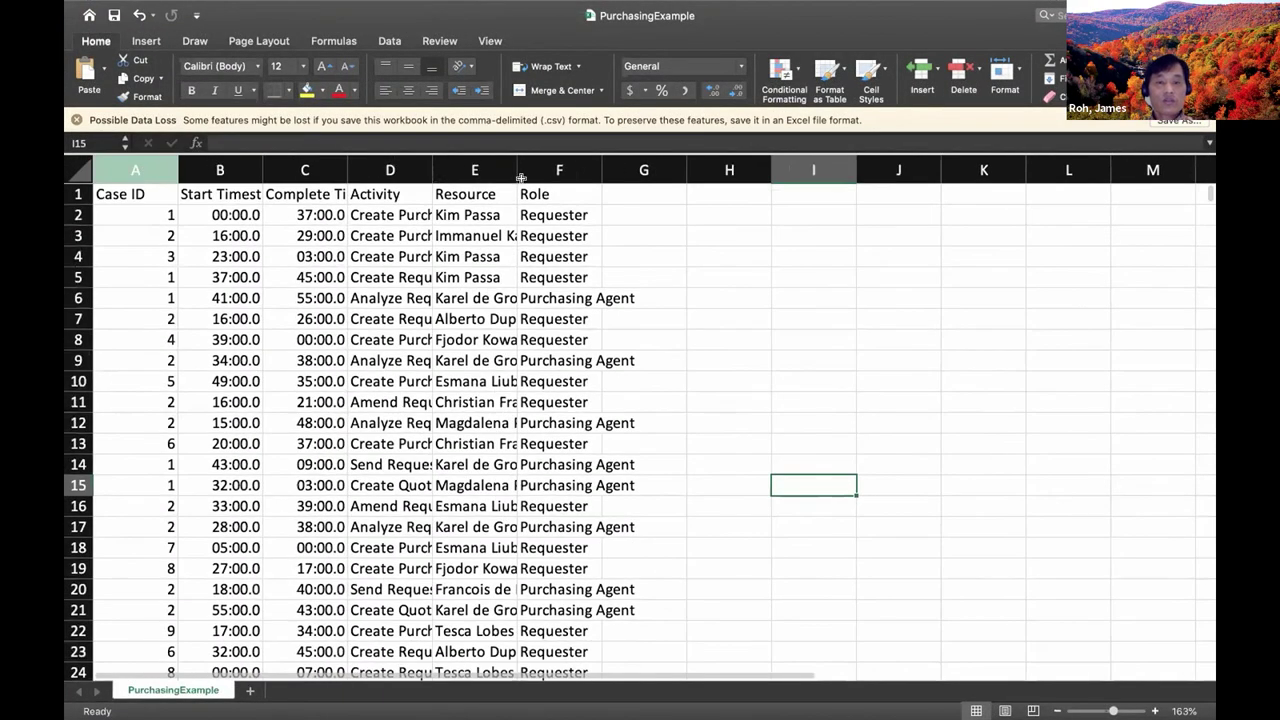
{"action": "left_click_drag", "start_coordinate": [135, 170], "coordinate": [598, 165]}
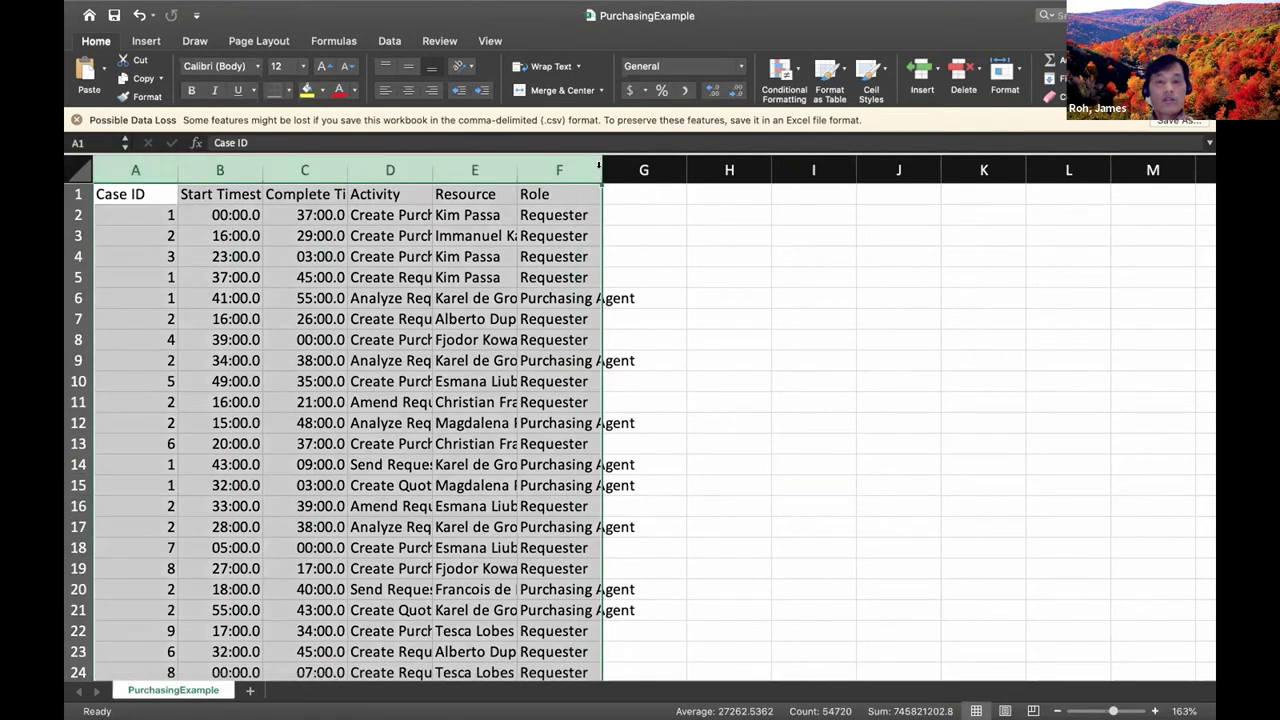
{"action": "double_click", "coordinate": [598, 165]}
Step: Inspect activity and resource entries, then check that Case IDs run to row 9120
{"action": "left_click", "coordinate": [505, 421]}
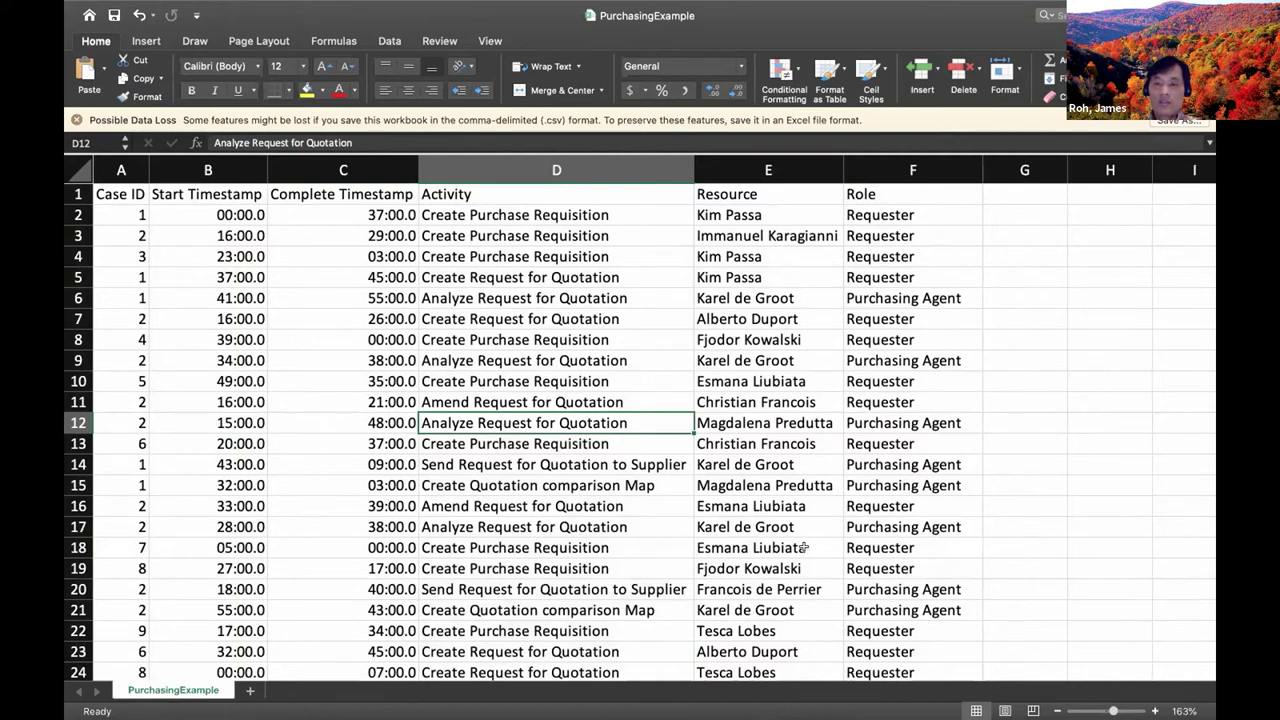
{"action": "left_click", "coordinate": [778, 381]}
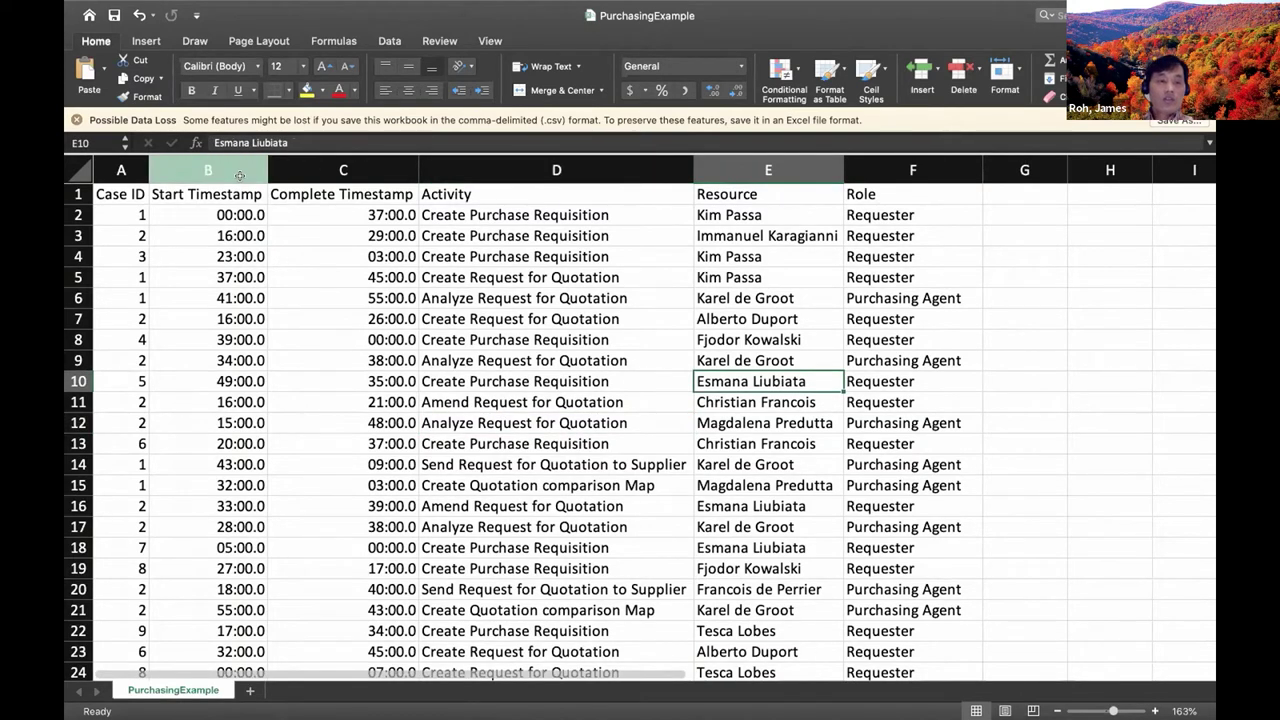
{"action": "left_click", "coordinate": [126, 194]}
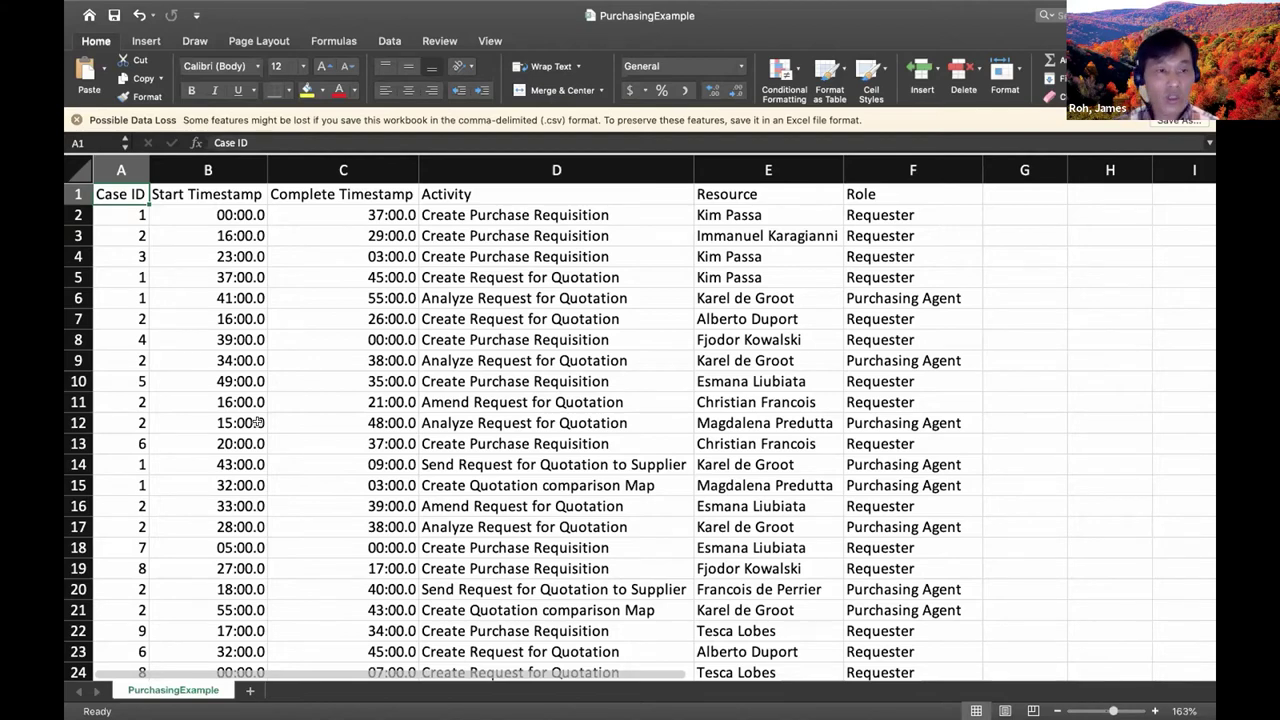
{"action": "key", "text": "super+shift+Down"}
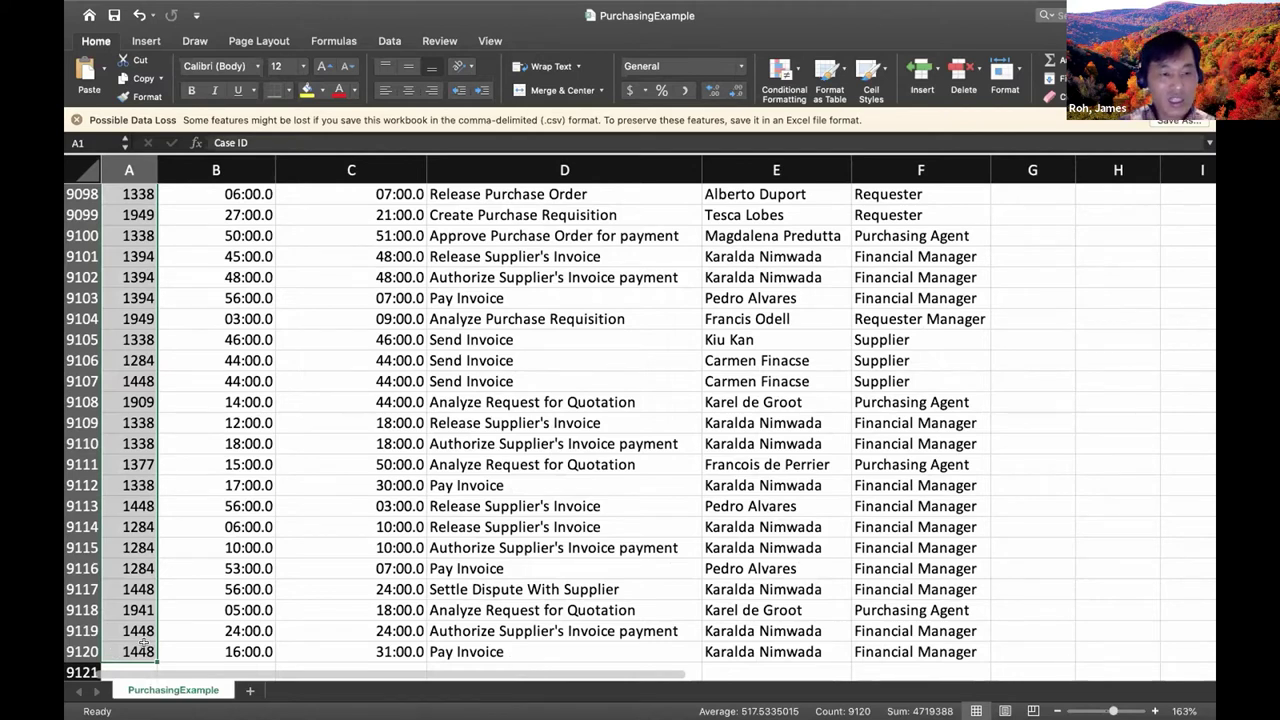
{"action": "key", "text": "super+Up"}
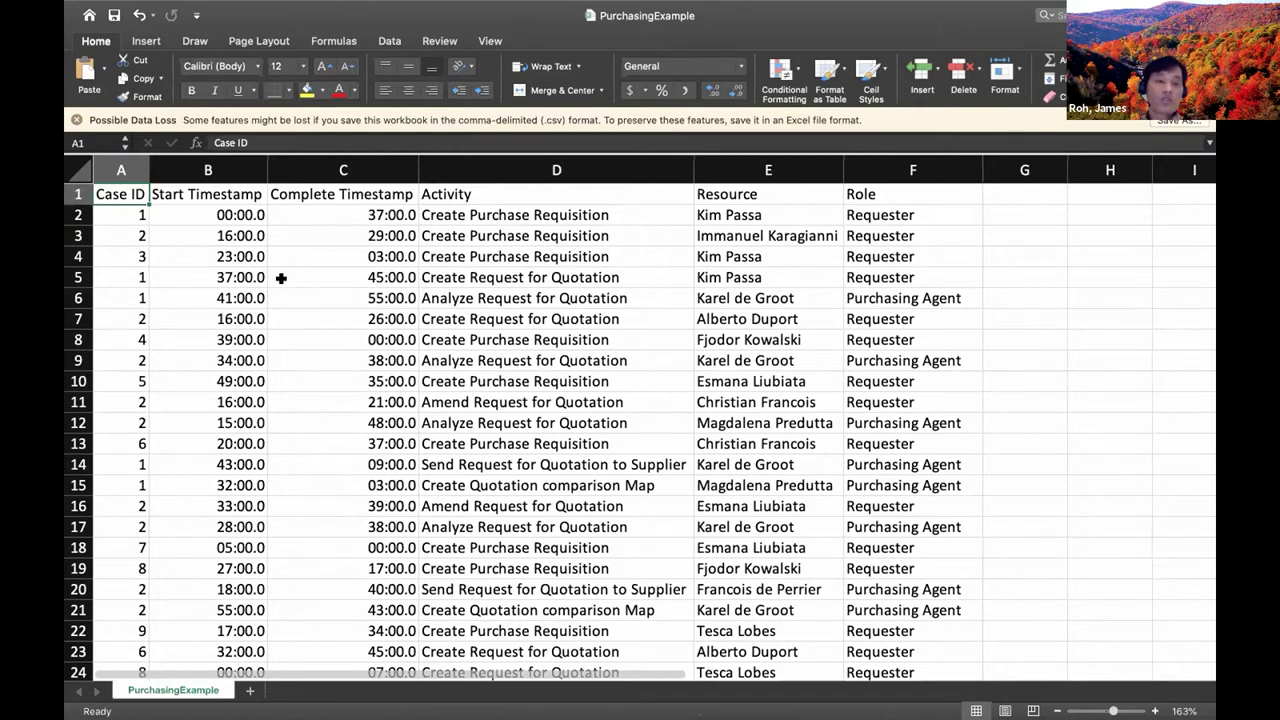
{"action": "left_click", "coordinate": [235, 193]}
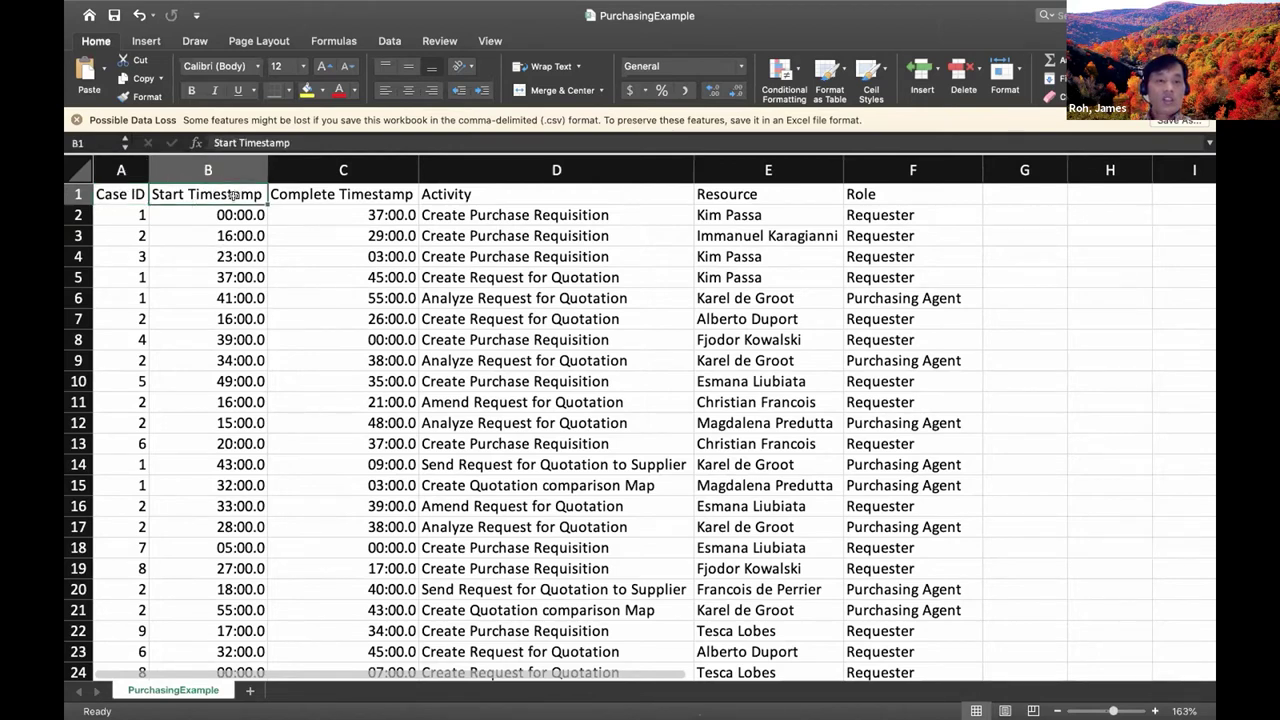
Step: Re-commit B2 and B3 so the start timestamps show full dates like 1/1/11 0:00
{"action": "left_click", "coordinate": [328, 194]}
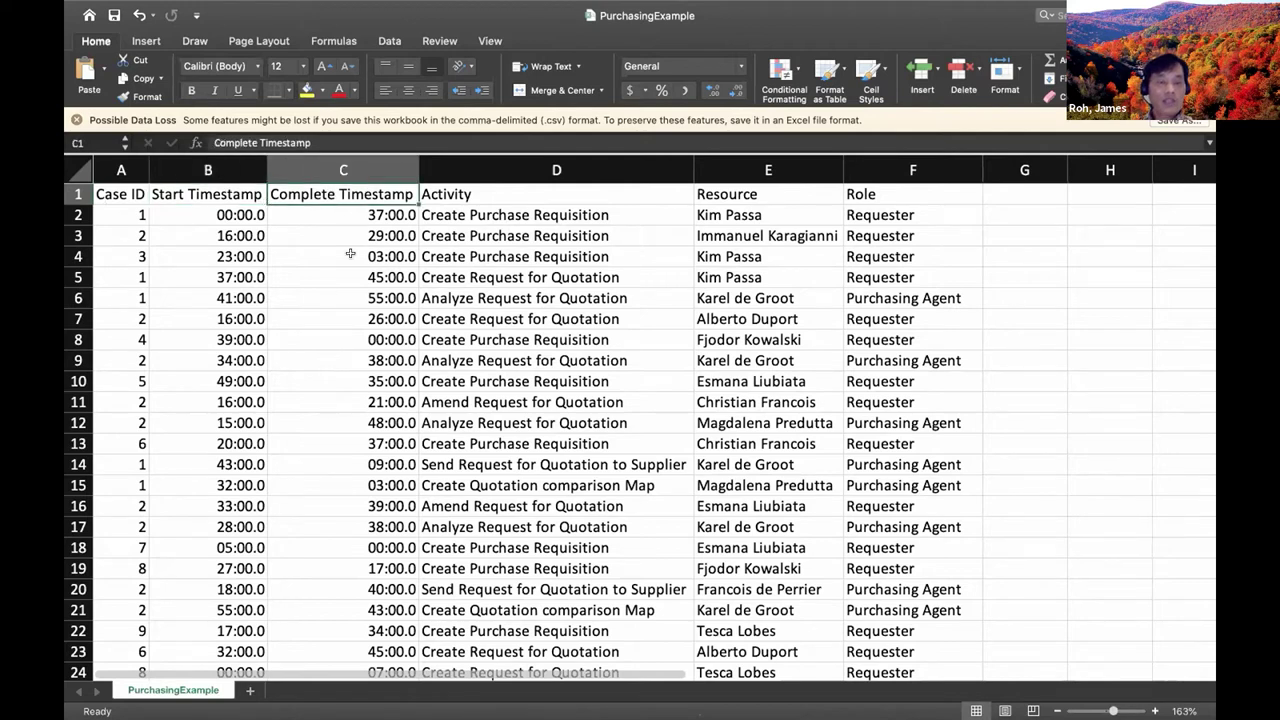
{"action": "left_click", "coordinate": [216, 215]}
{"action": "double_click", "coordinate": [238, 212]}
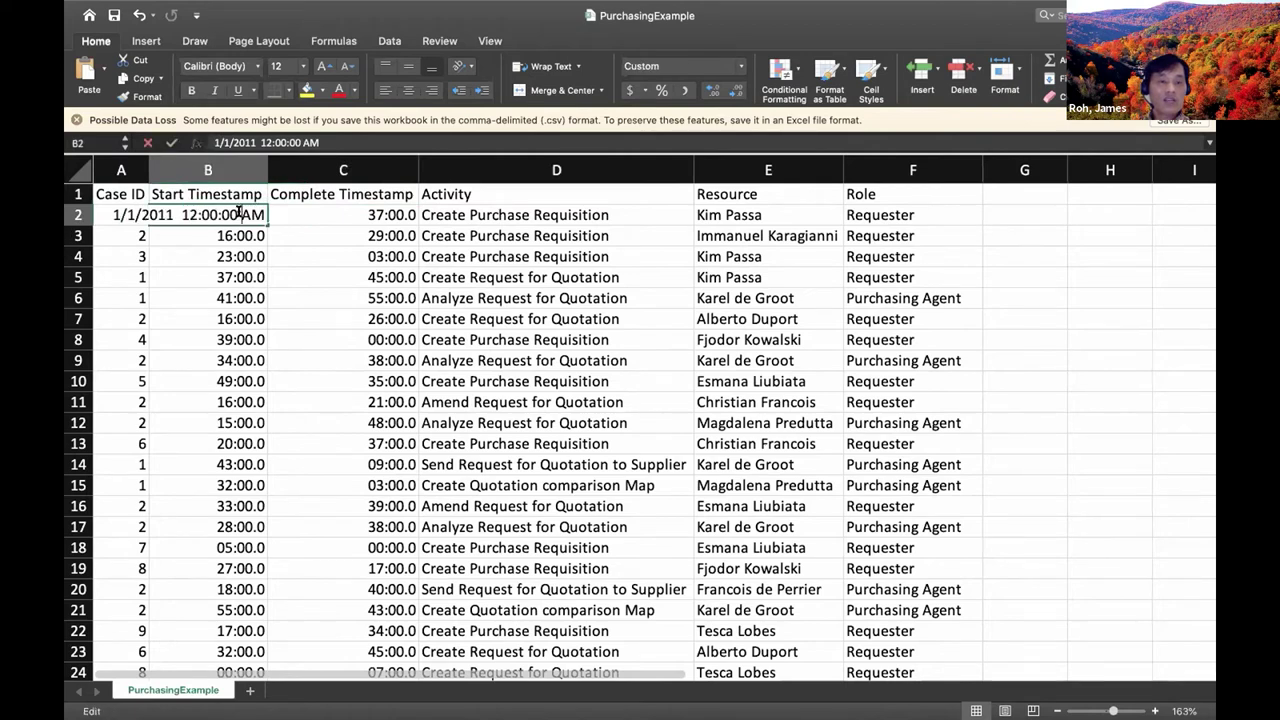
{"action": "left_click", "coordinate": [200, 238]}
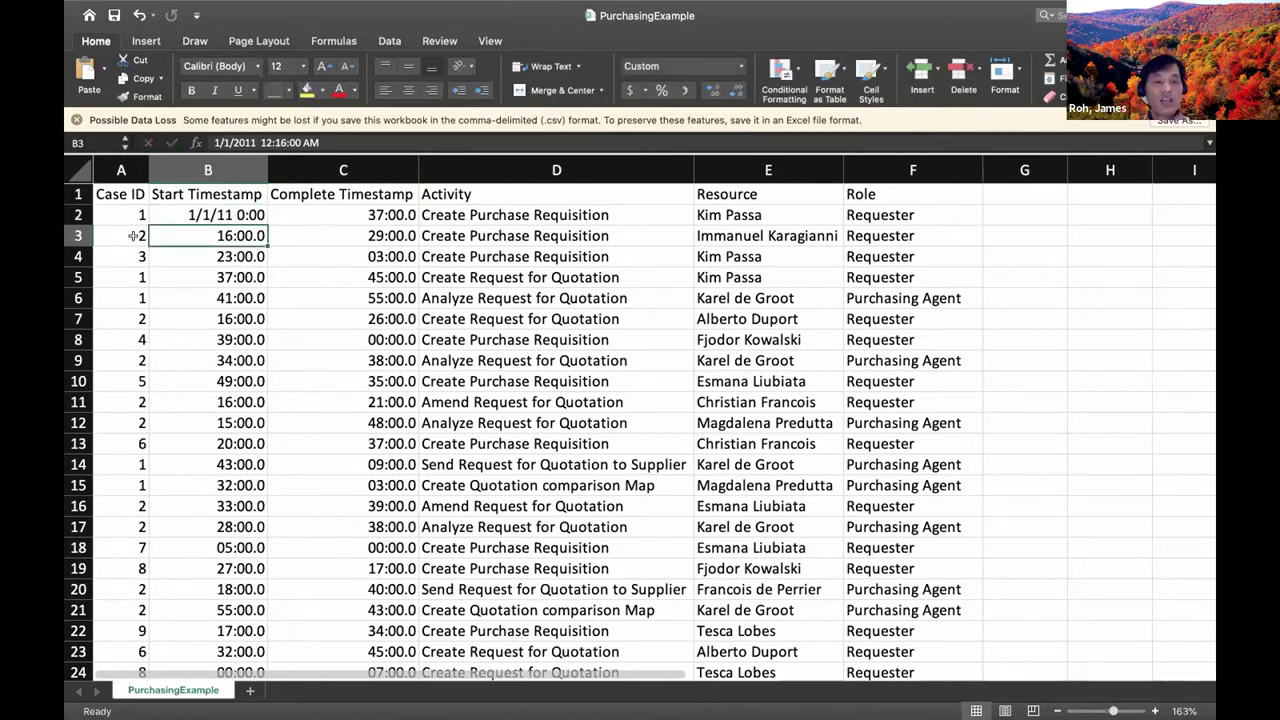
{"action": "double_click", "coordinate": [216, 232]}
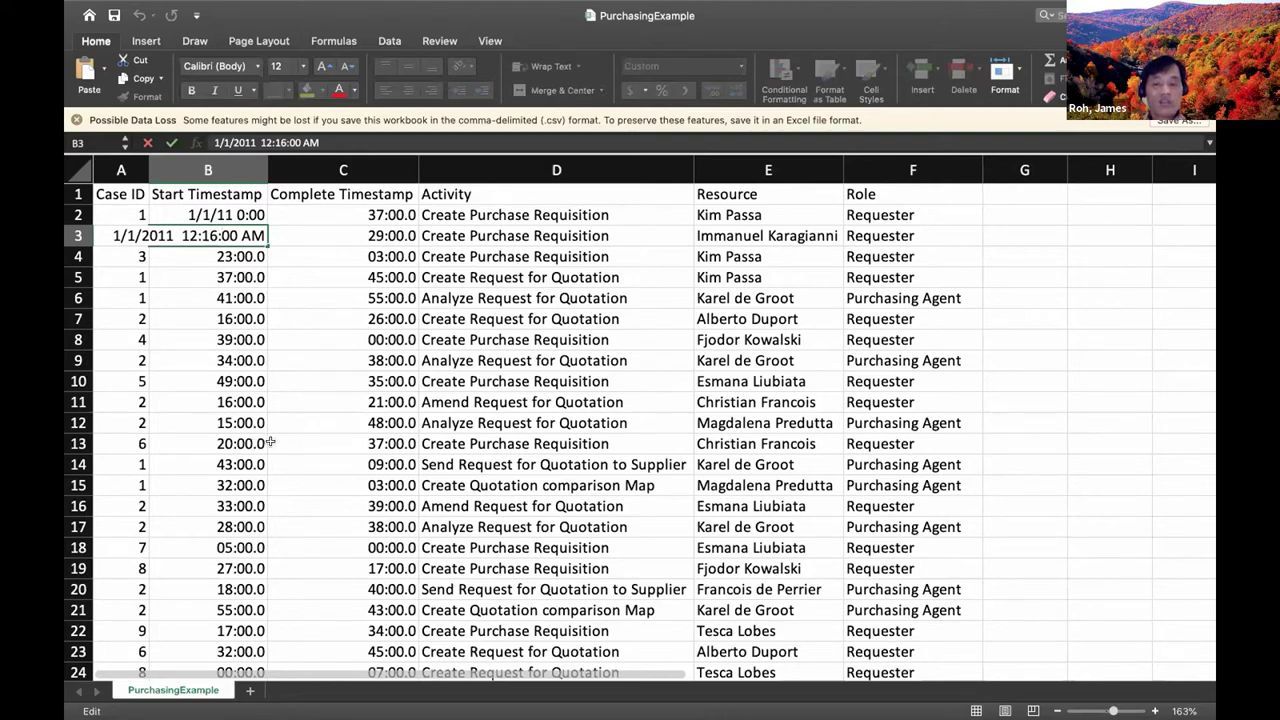
{"action": "key", "text": "Return"}
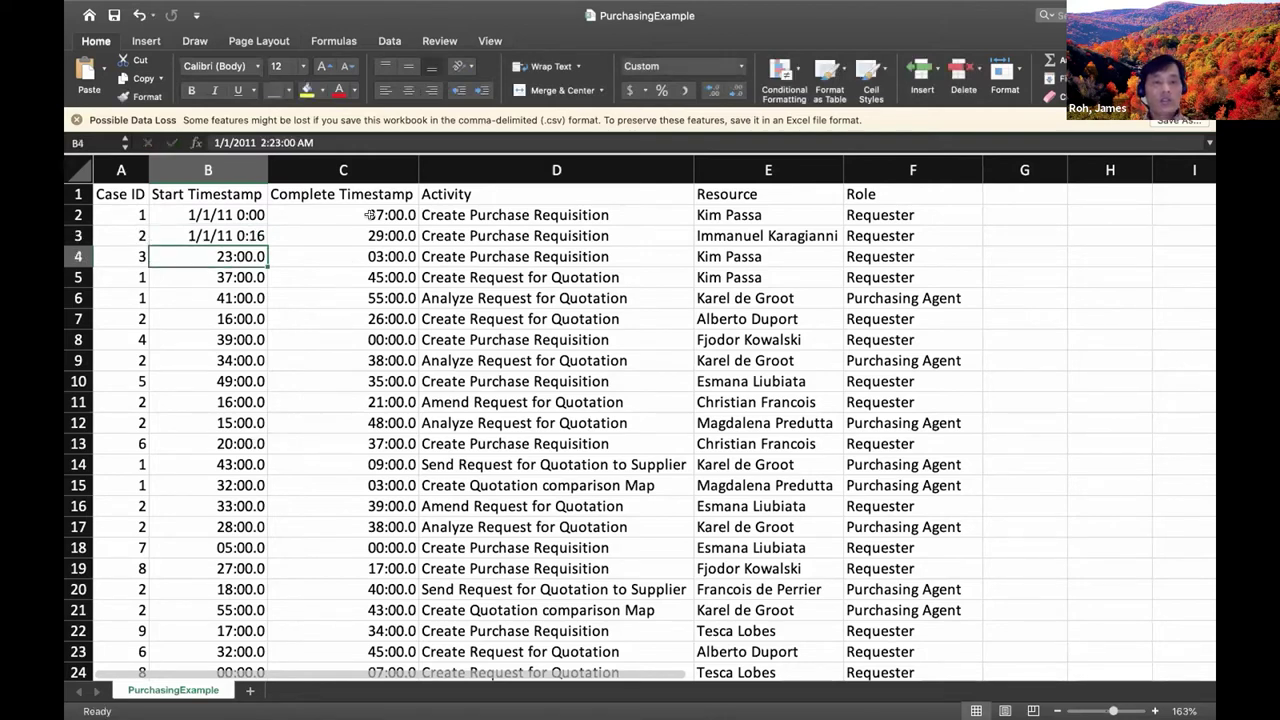
Step: Re-commit C2 and C3 so the complete timestamps show full dates like 1/1/11 0:37
{"action": "left_click", "coordinate": [369, 212]}
{"action": "double_click", "coordinate": [369, 212]}
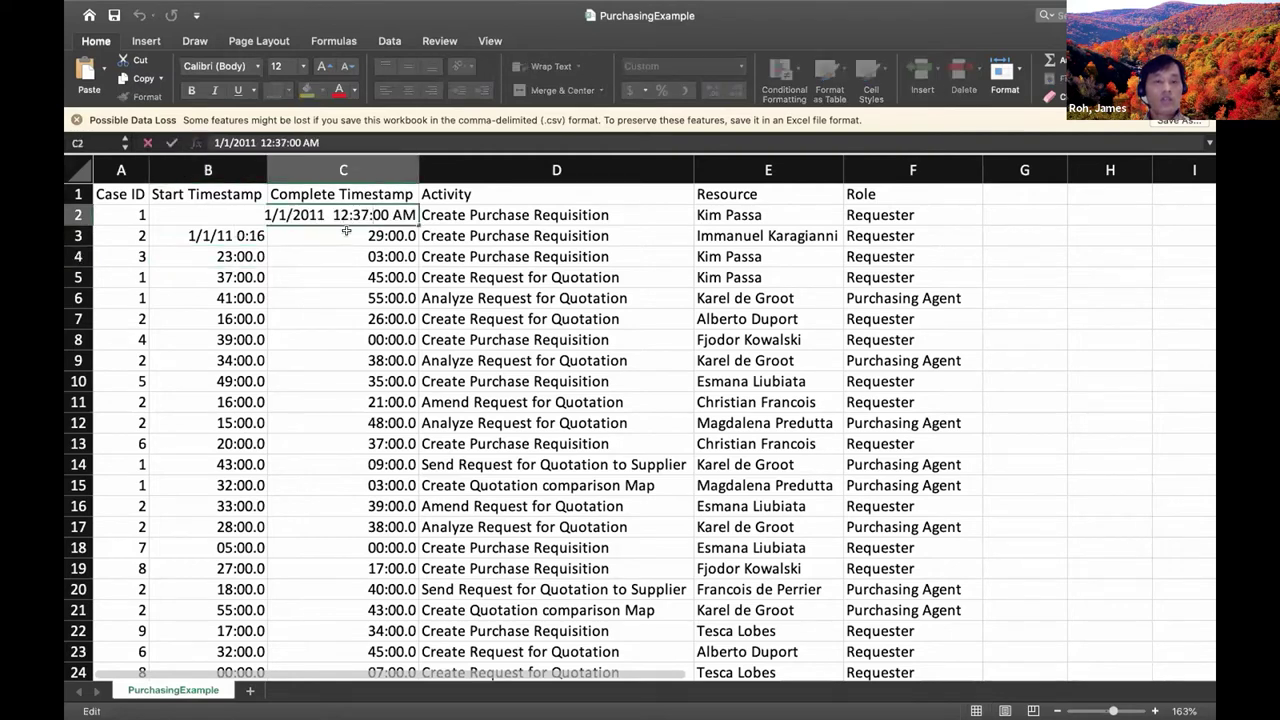
{"action": "left_click", "coordinate": [395, 235]}
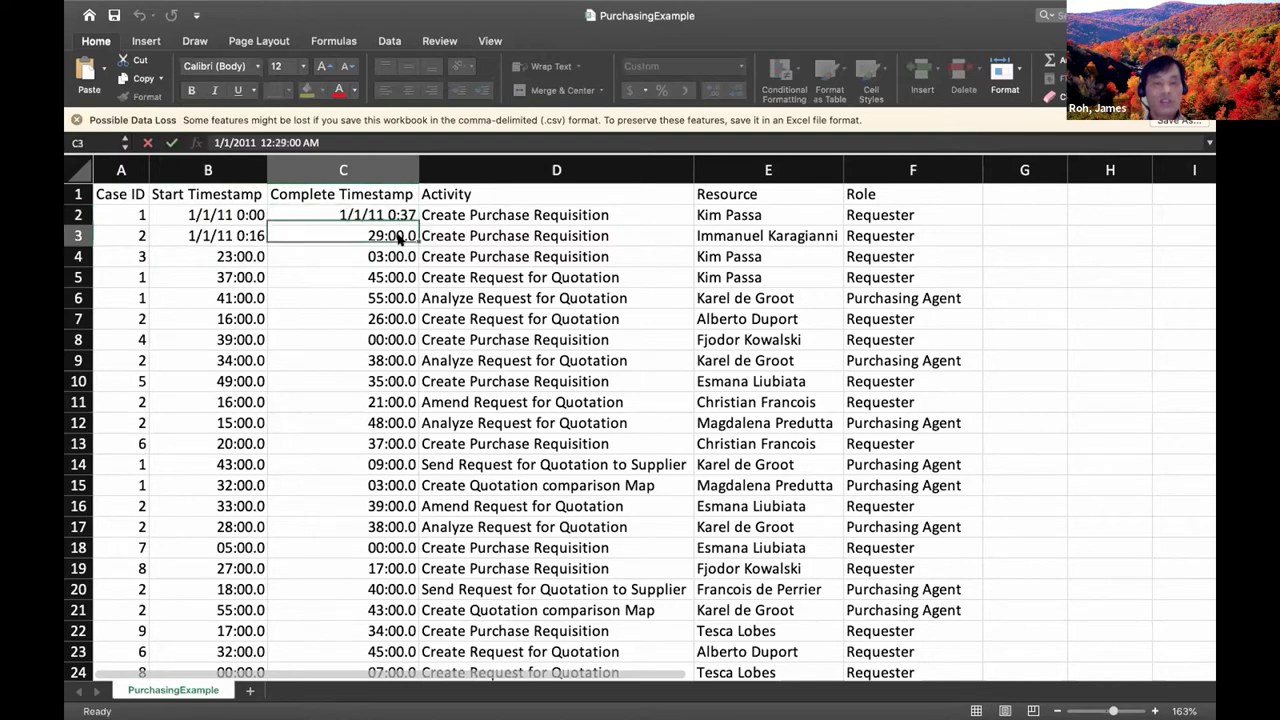
{"action": "double_click", "coordinate": [364, 229]}
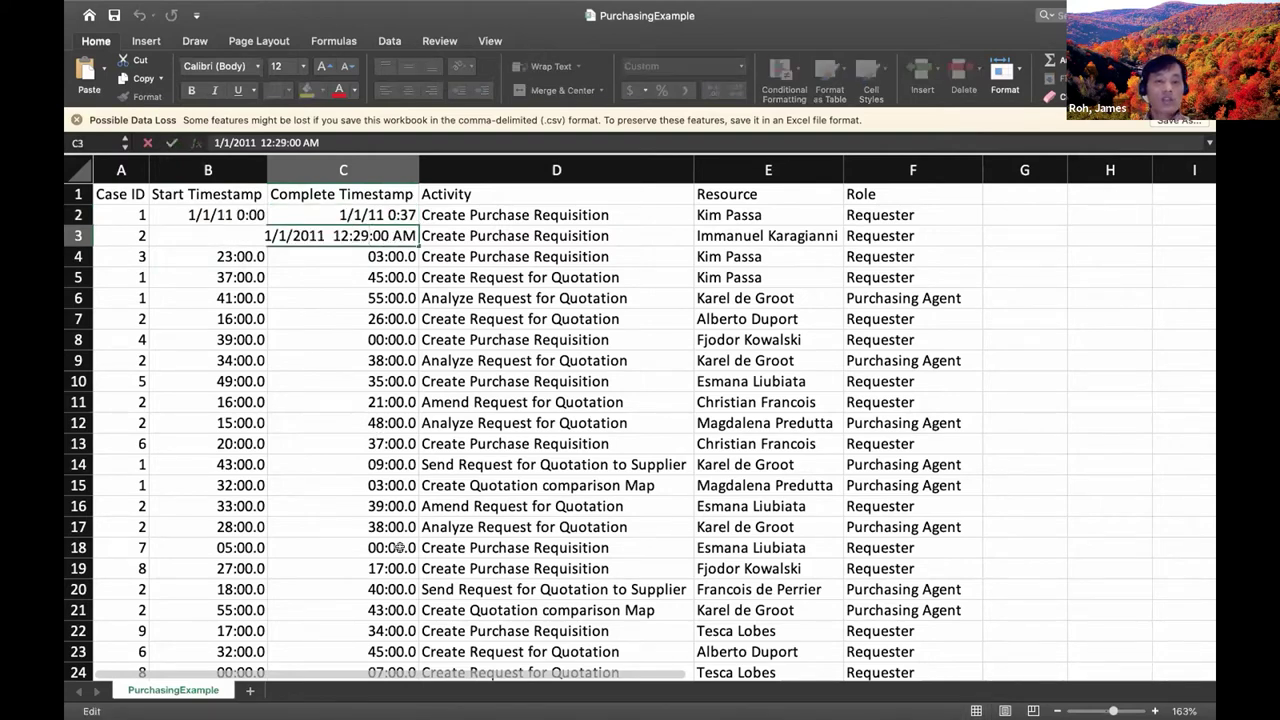
{"action": "key", "text": "Return"}
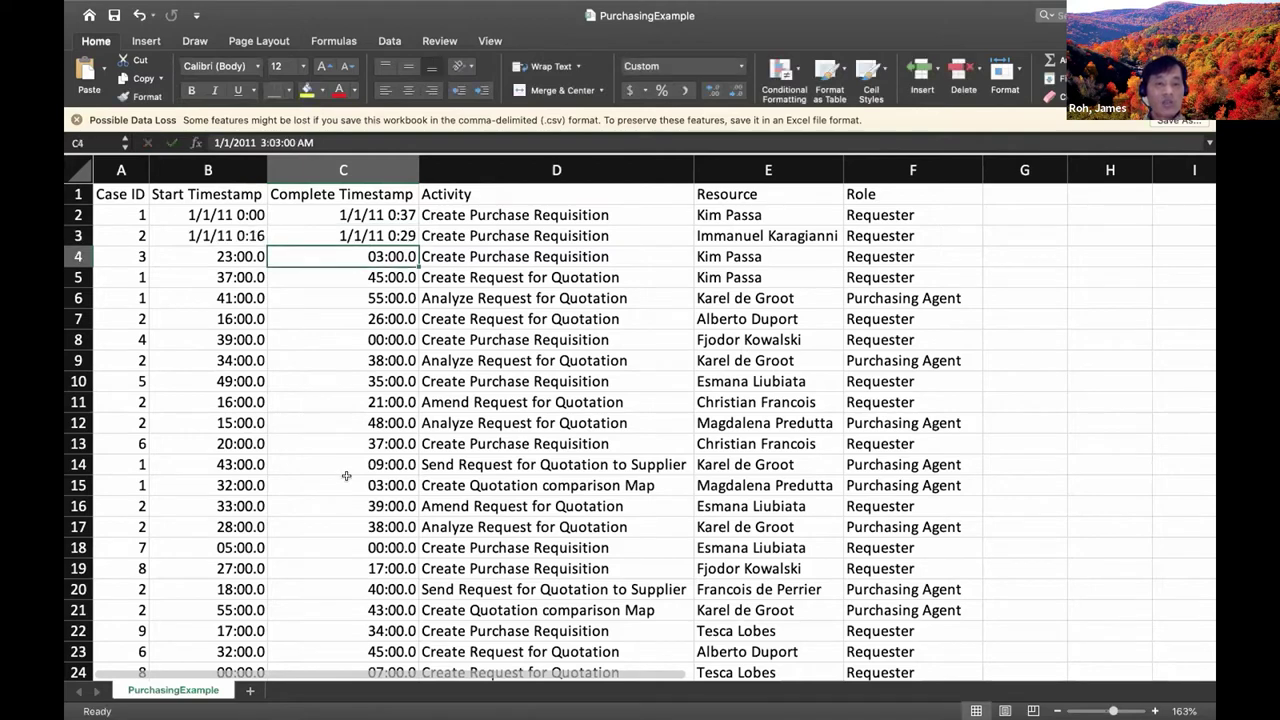
{"action": "left_click", "coordinate": [113, 214]}
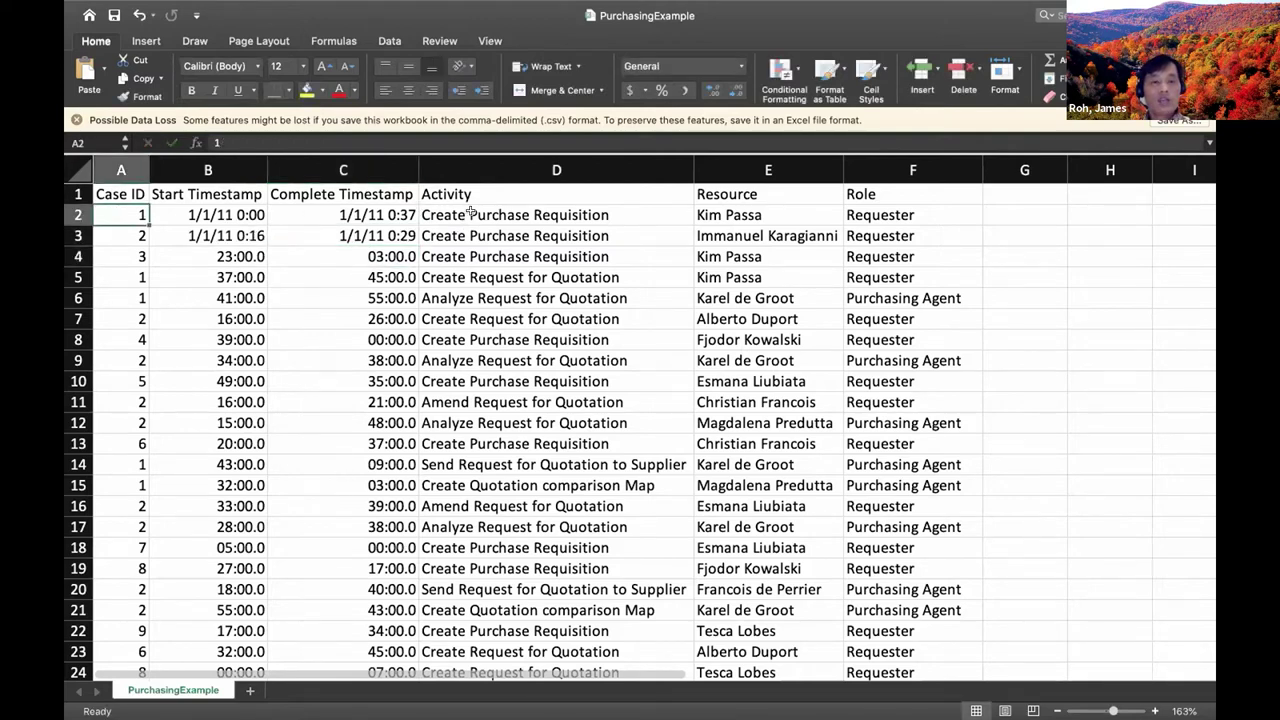
{"action": "left_click", "coordinate": [522, 212]}
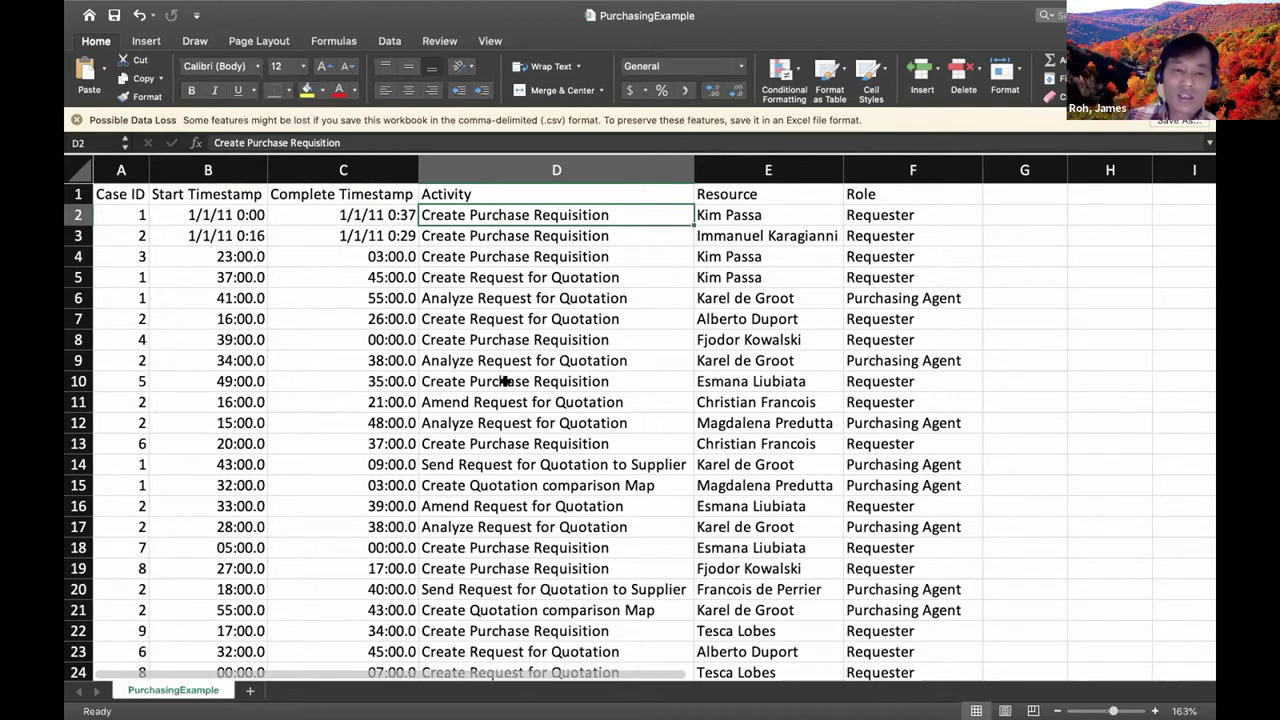
{"action": "left_click", "coordinate": [719, 215]}
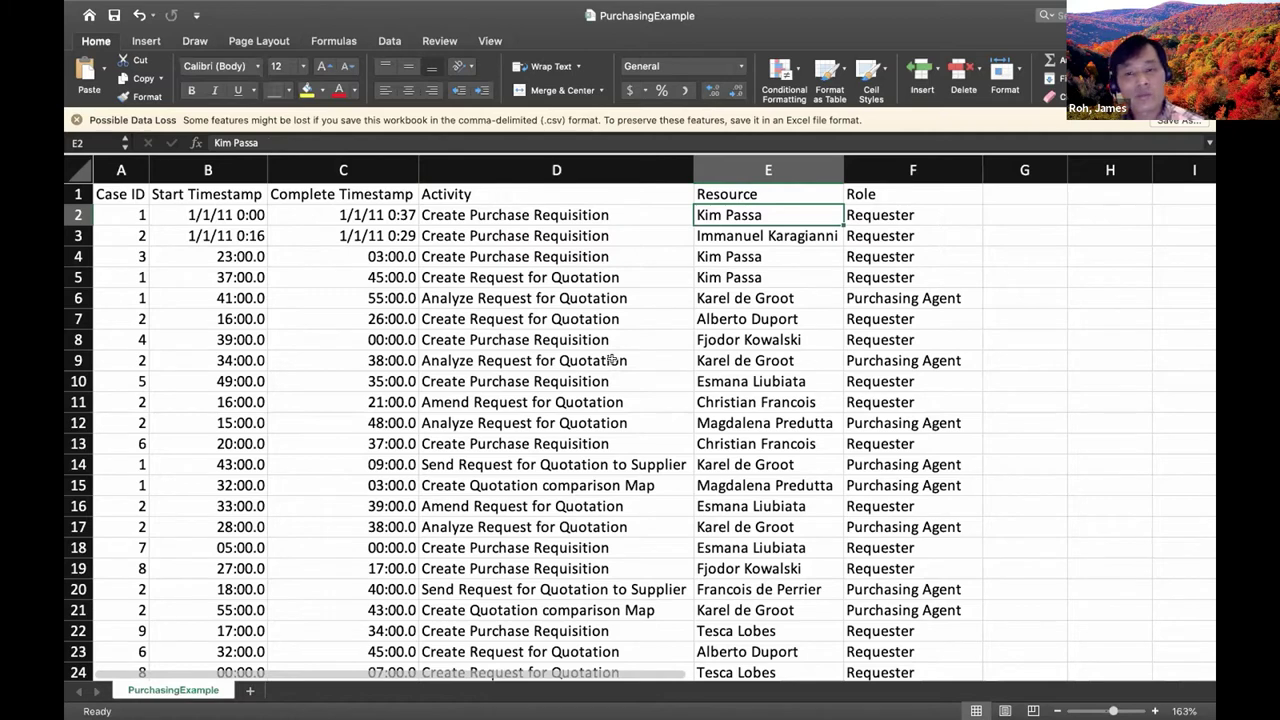
{"action": "left_click", "coordinate": [909, 216]}
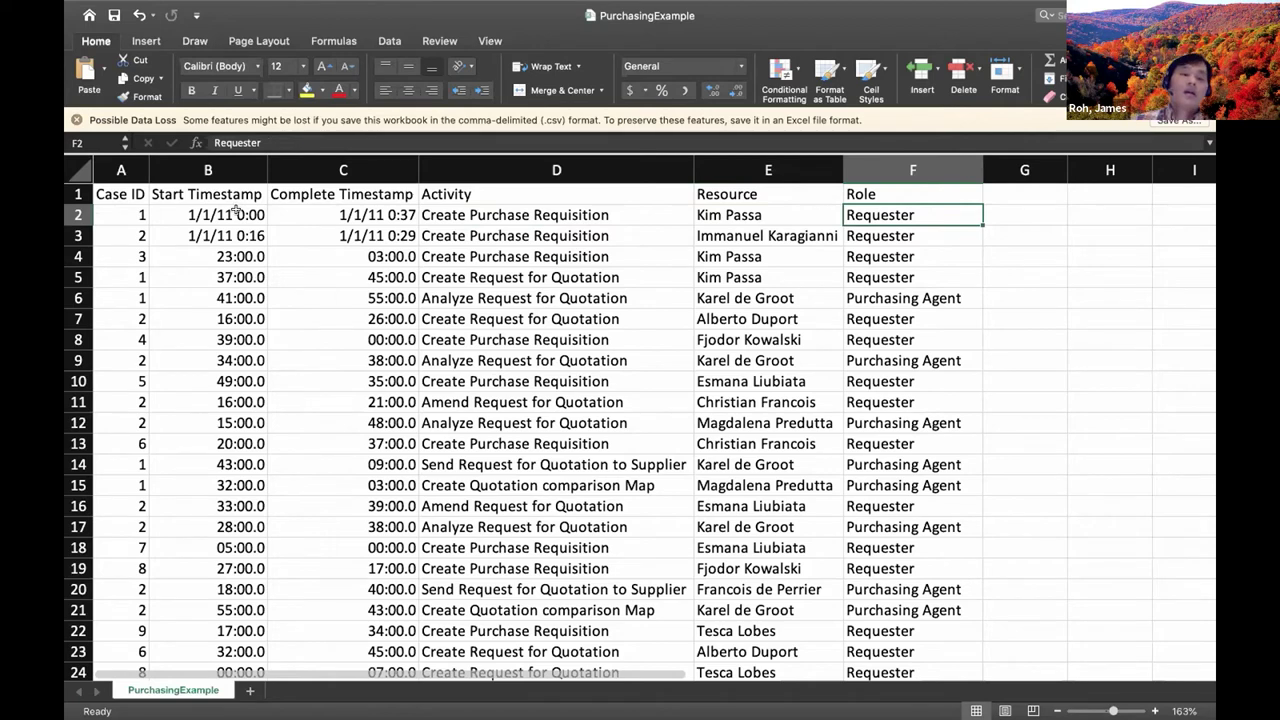
{"action": "left_click", "coordinate": [104, 206]}
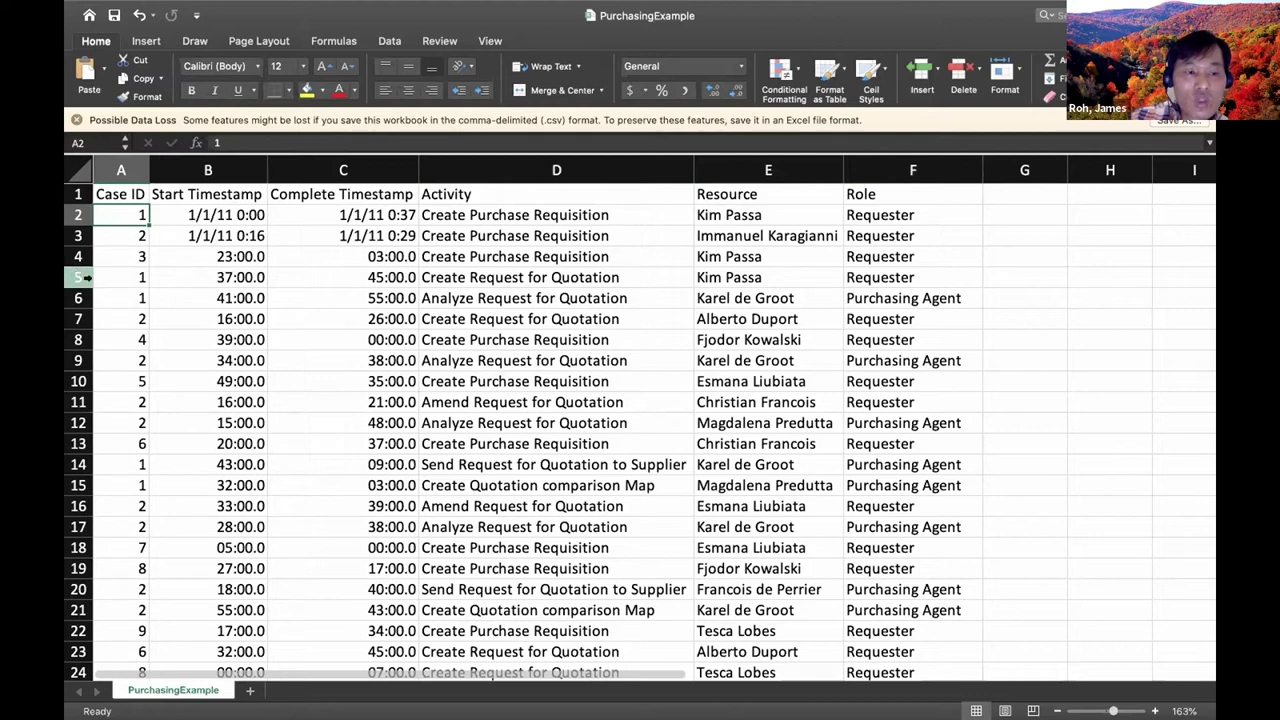
Step: Show full date-times for row 5's start and complete (1/1/11 5:37, 5:45) and row 6's start (6:41)
{"action": "left_click", "coordinate": [125, 273]}
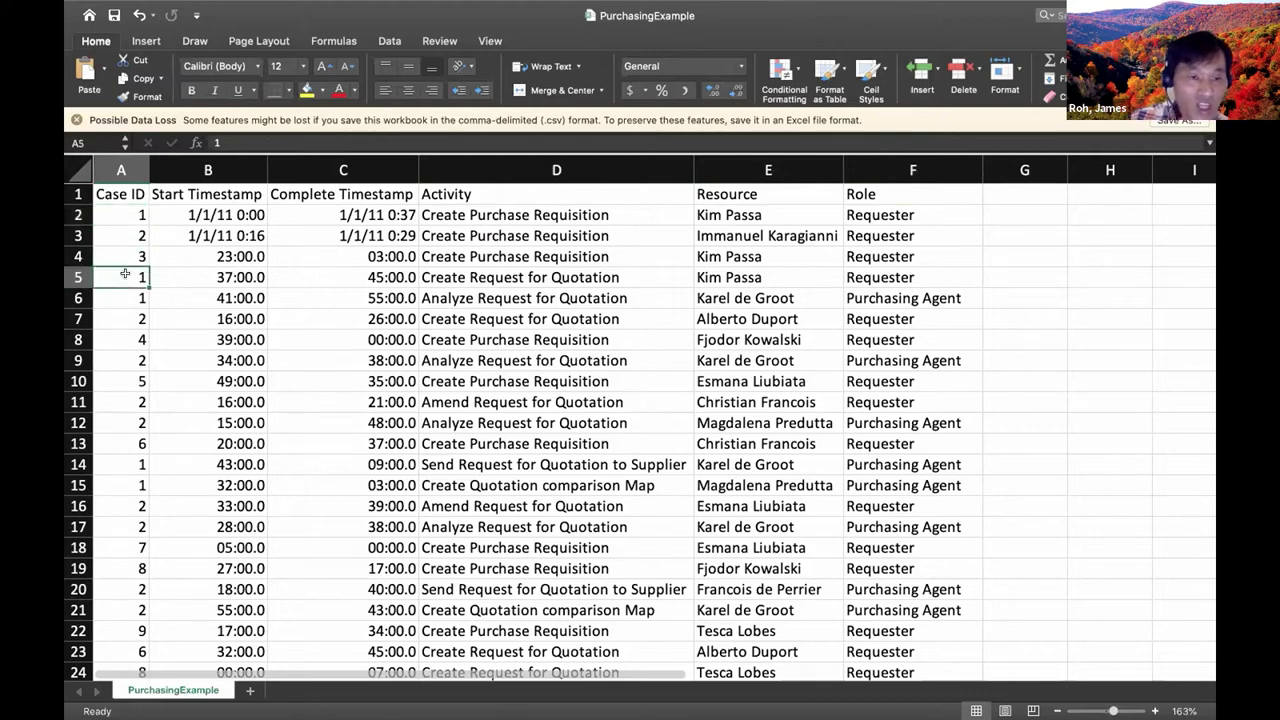
{"action": "double_click", "coordinate": [258, 270]}
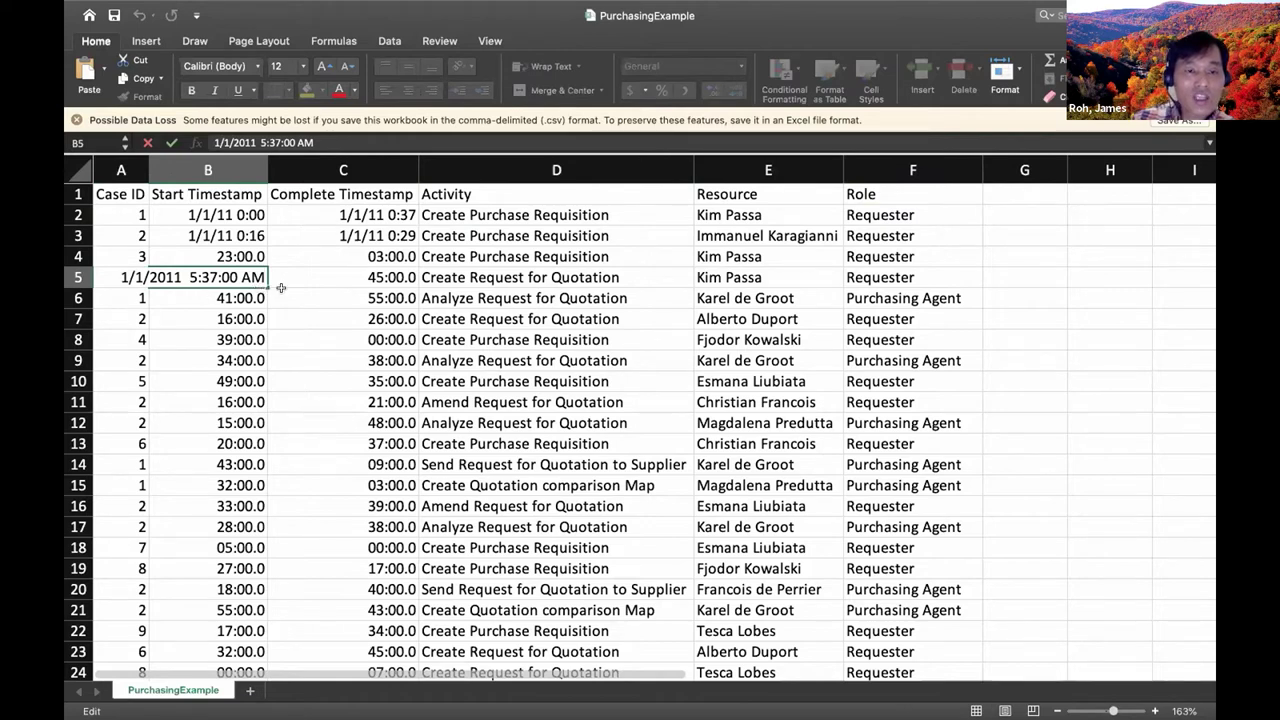
{"action": "double_click", "coordinate": [376, 277]}
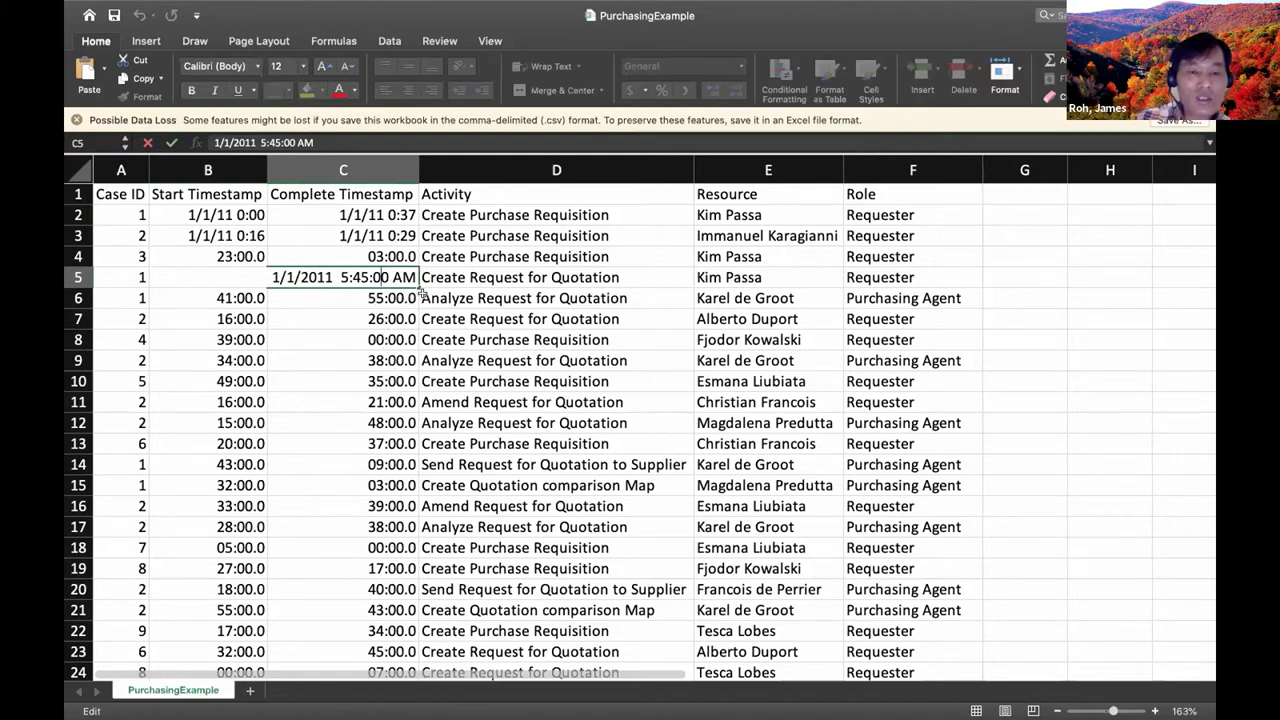
{"action": "left_click", "coordinate": [479, 276]}
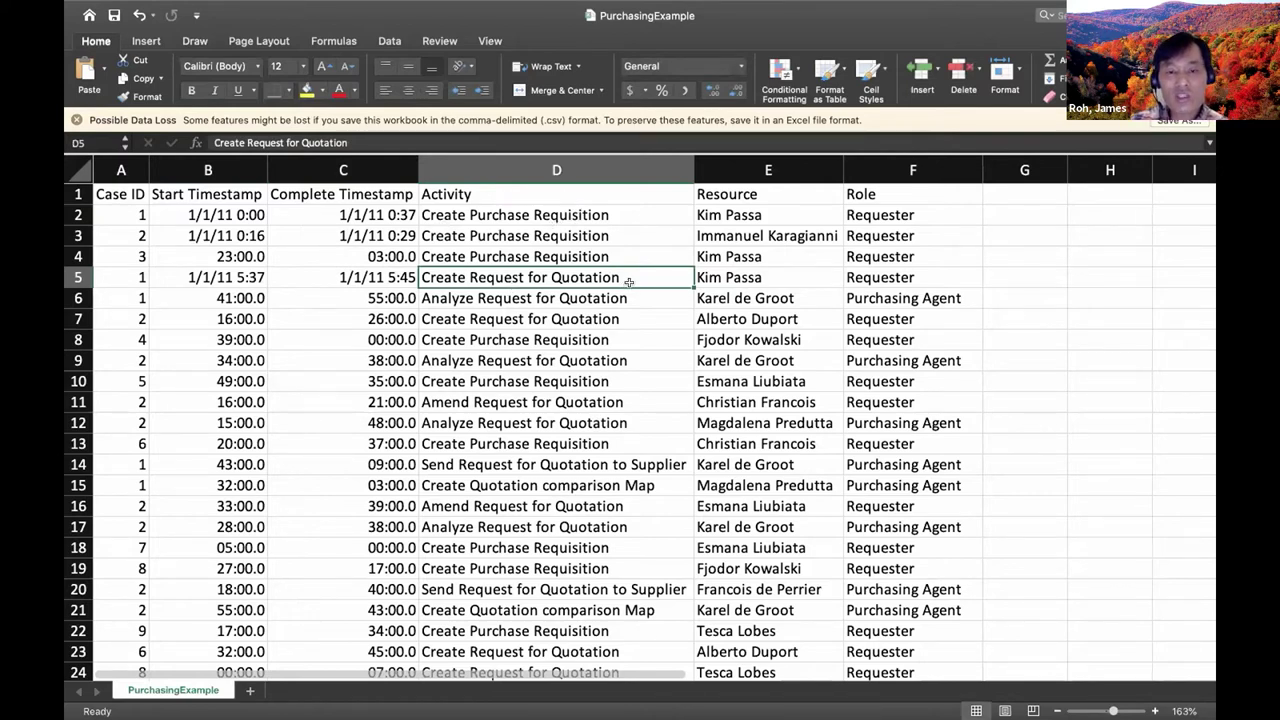
{"action": "double_click", "coordinate": [748, 272]}
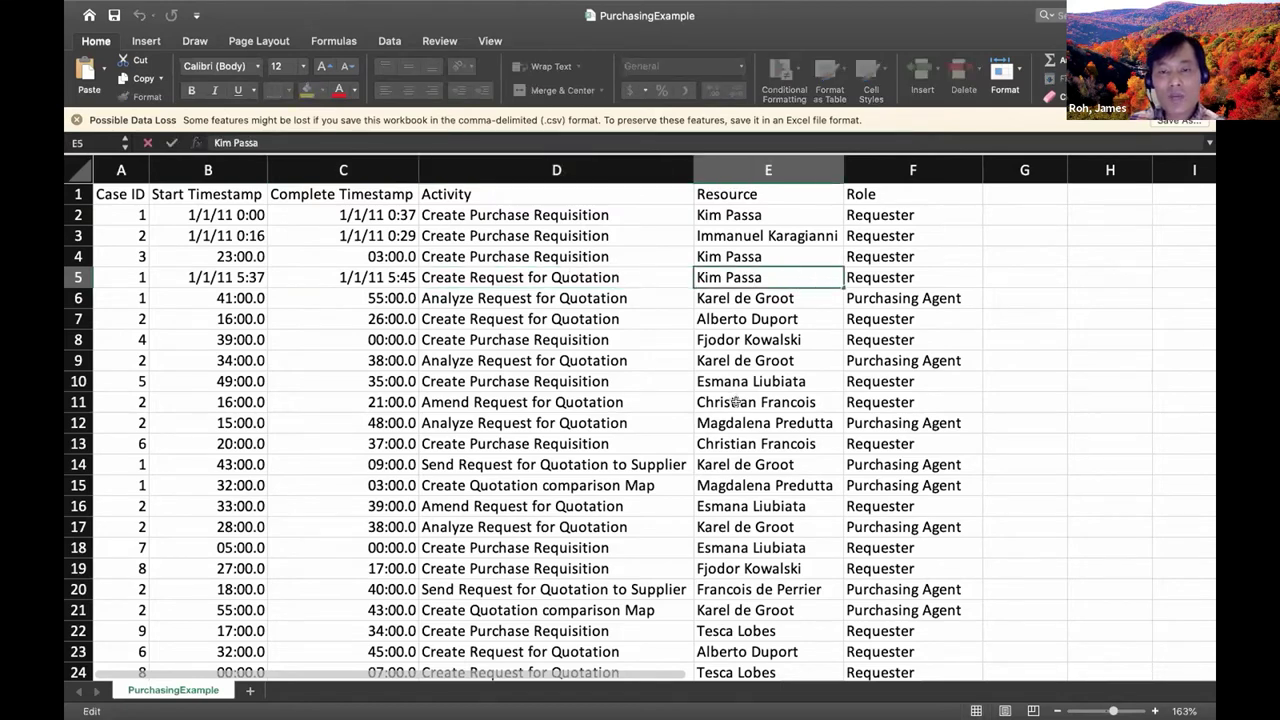
{"action": "left_click", "coordinate": [883, 272]}
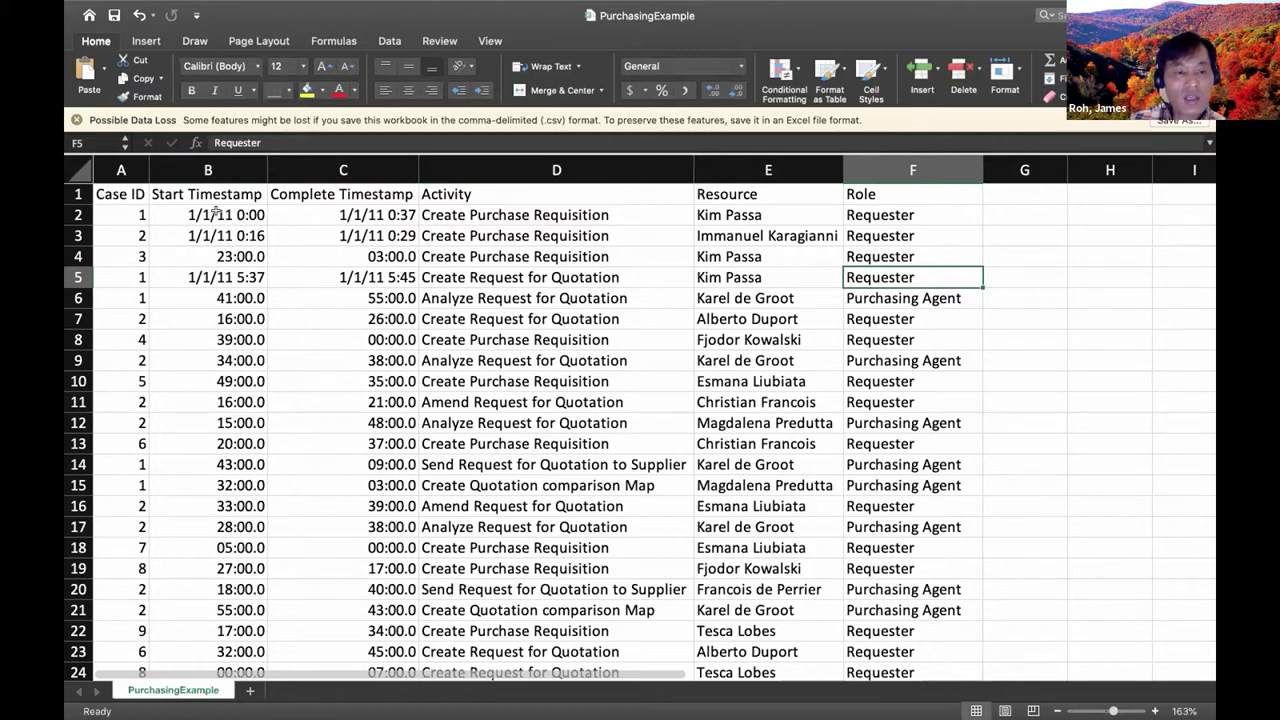
{"action": "left_click", "coordinate": [126, 297]}
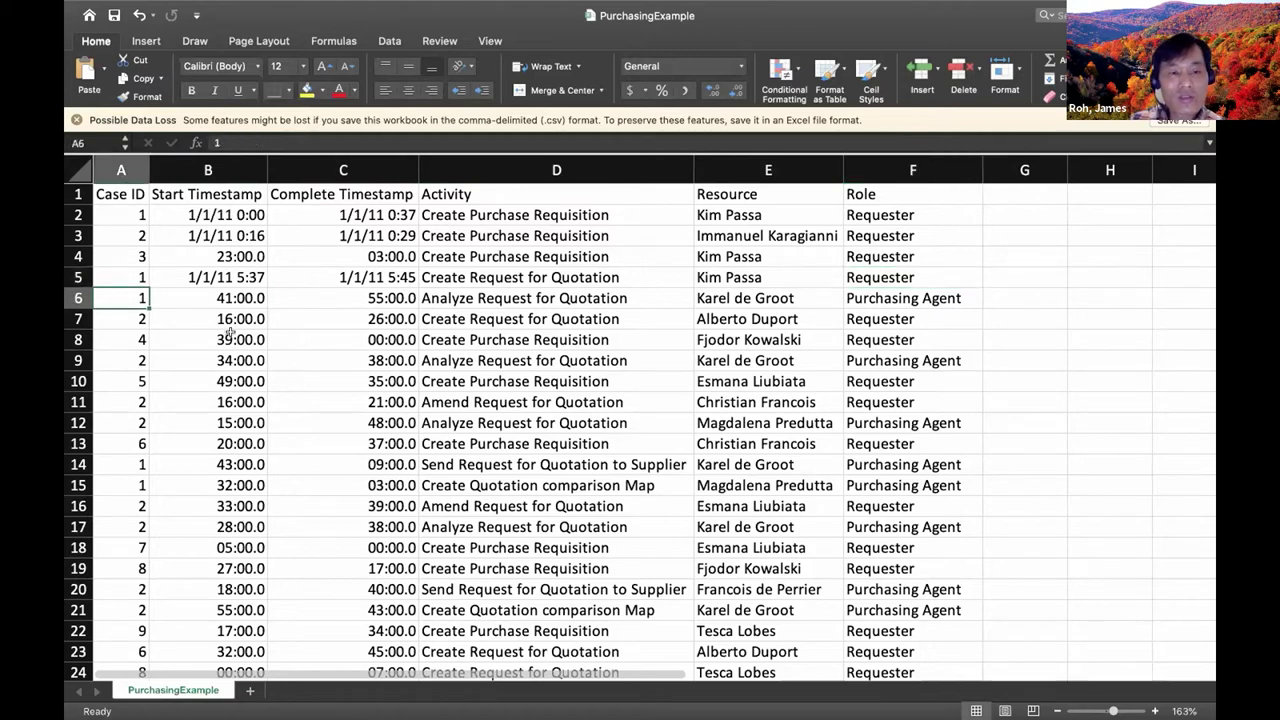
{"action": "double_click", "coordinate": [216, 297]}
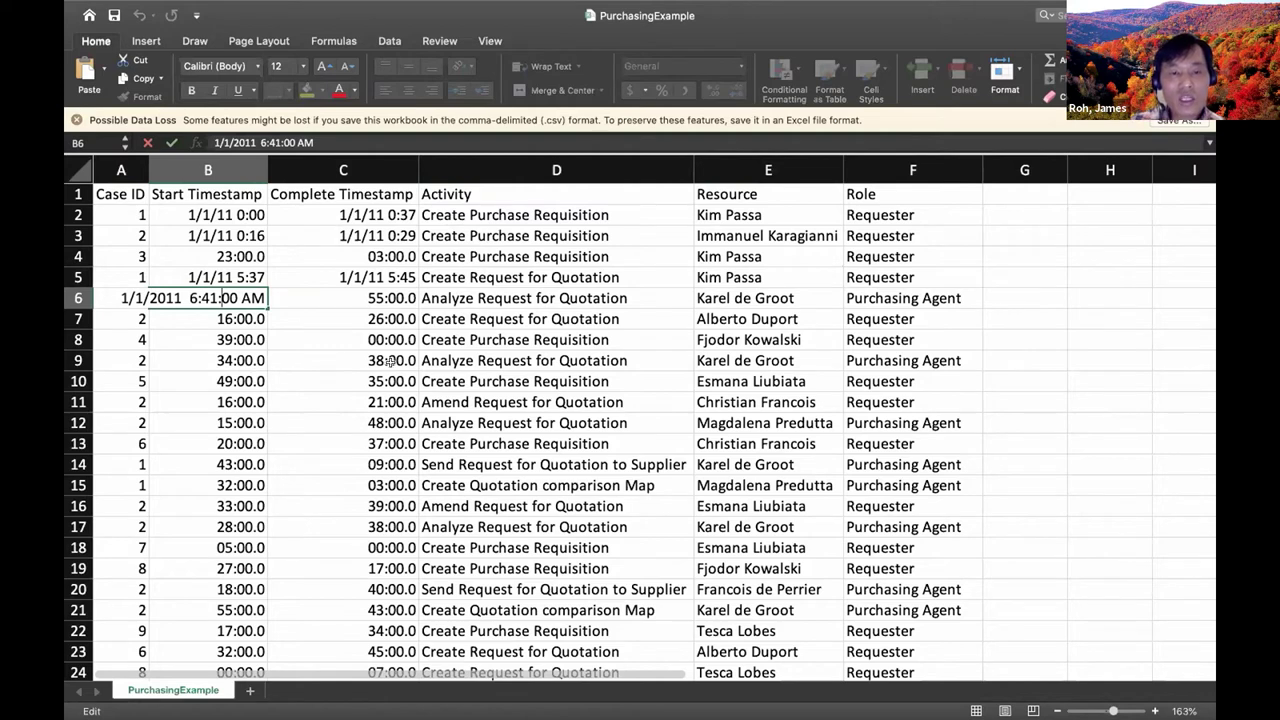
{"action": "left_click", "coordinate": [477, 298]}
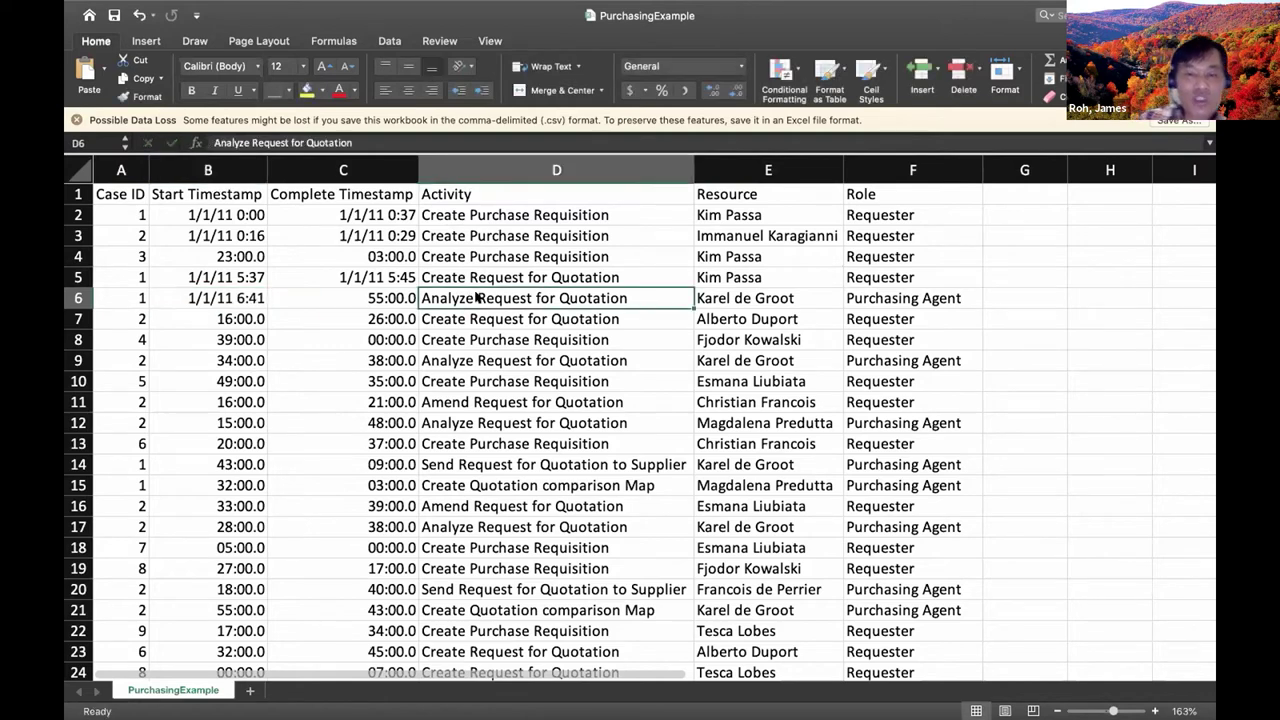
{"action": "left_click", "coordinate": [718, 300]}
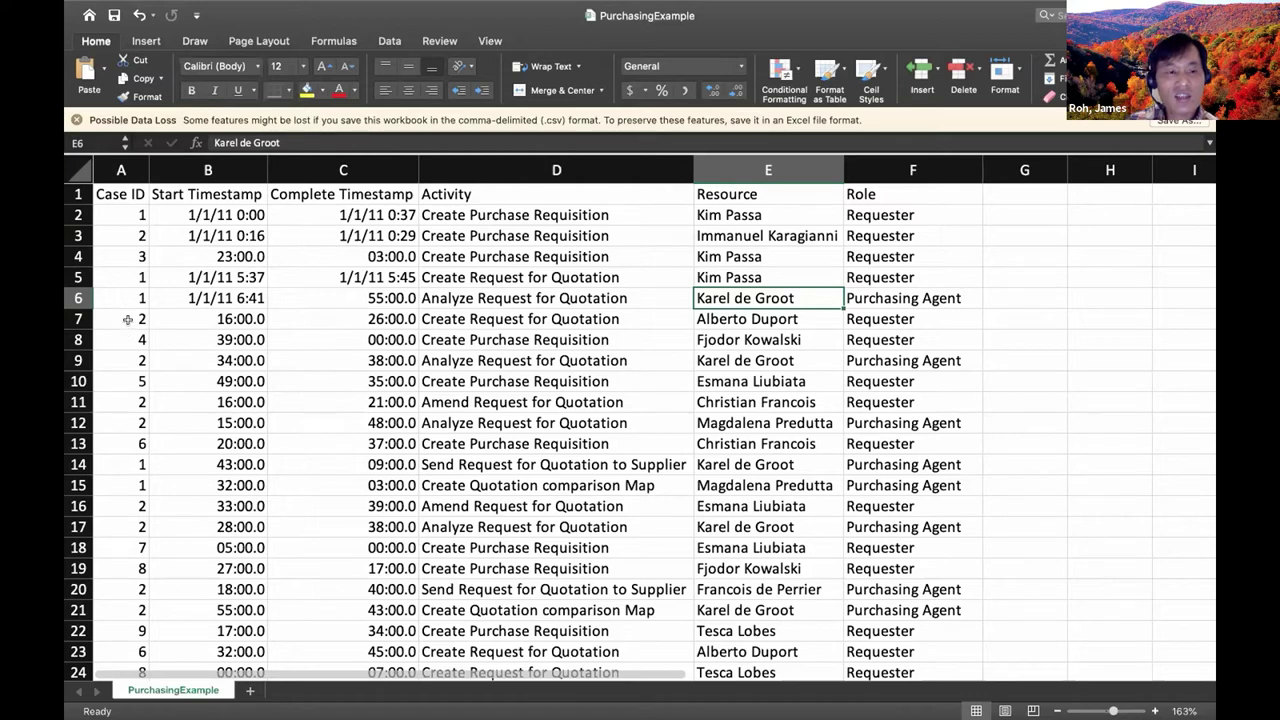
Step: Inspect the case ID, activity, resource and role cells of rows 13–15
{"action": "left_click", "coordinate": [125, 462]}
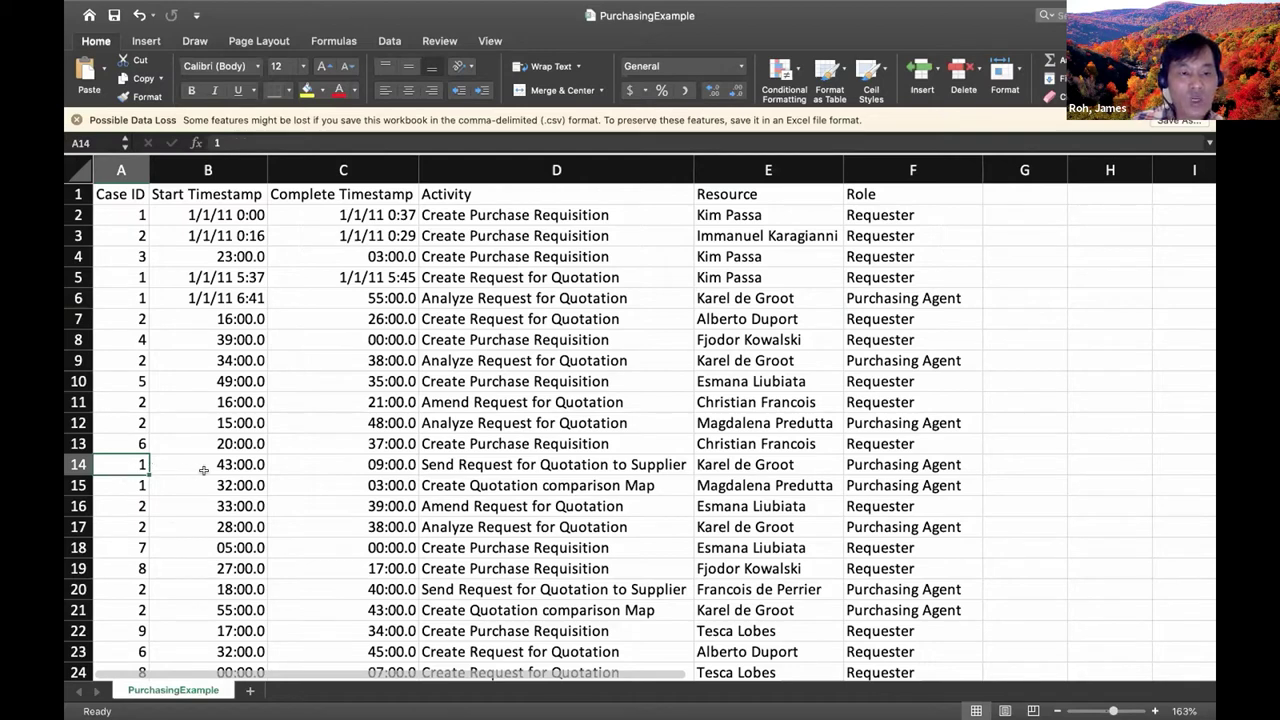
{"action": "left_click", "coordinate": [451, 462]}
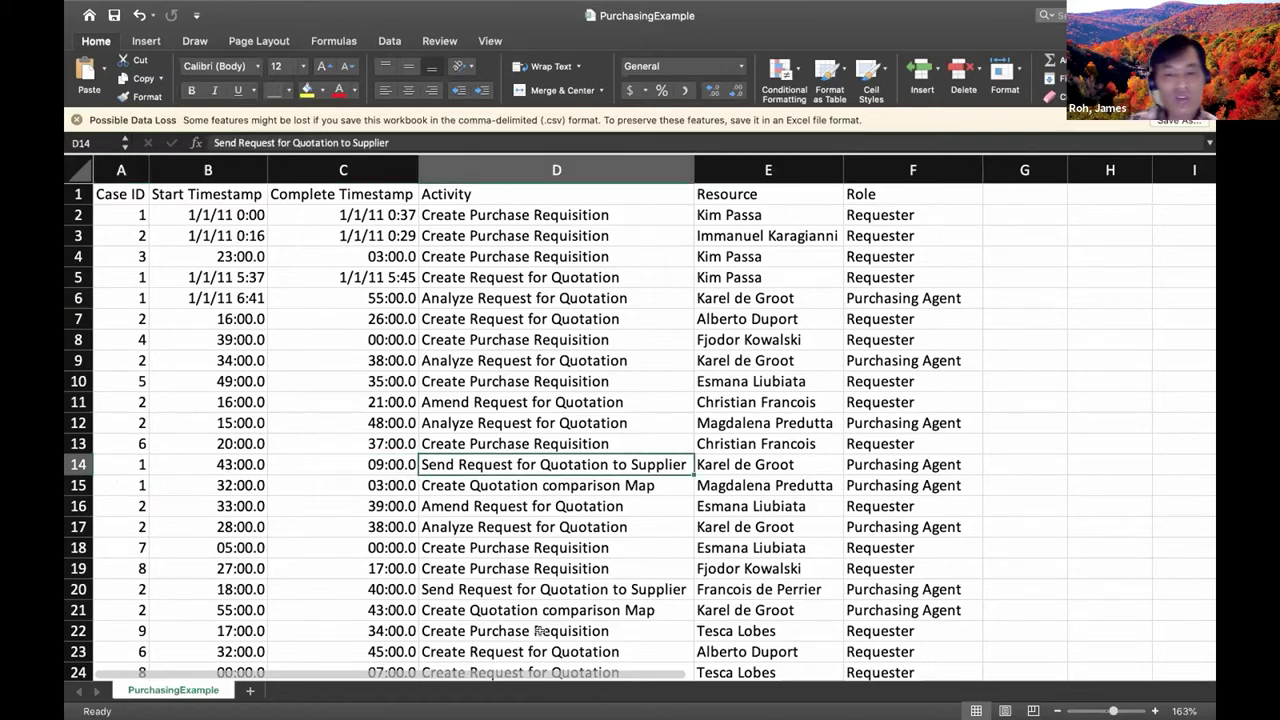
{"action": "left_click", "coordinate": [735, 467]}
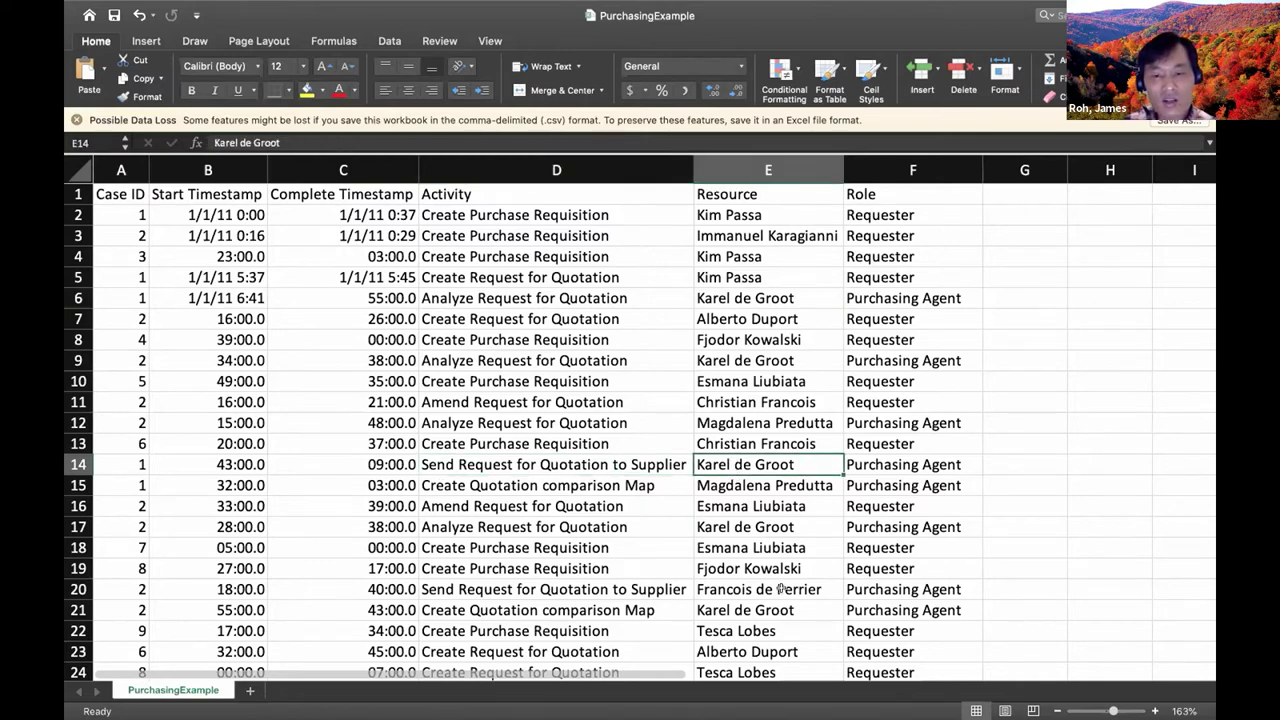
{"action": "left_click", "coordinate": [905, 463]}
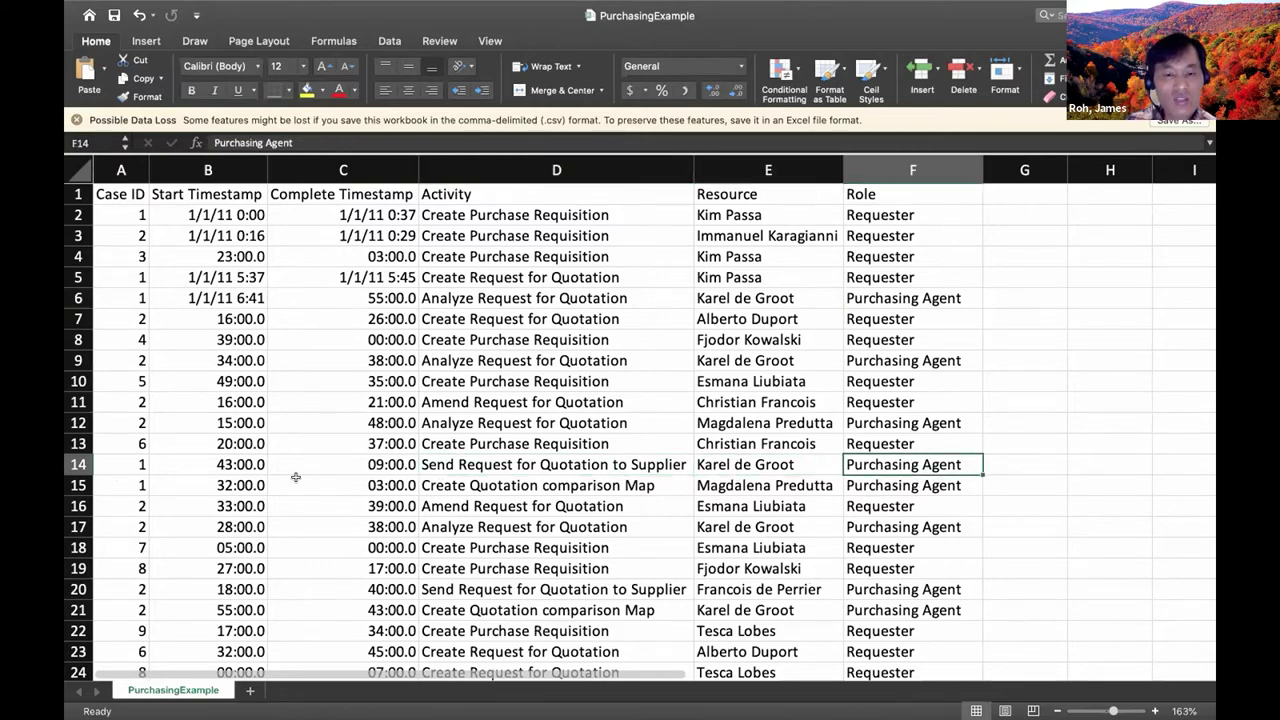
{"action": "left_click", "coordinate": [478, 484]}
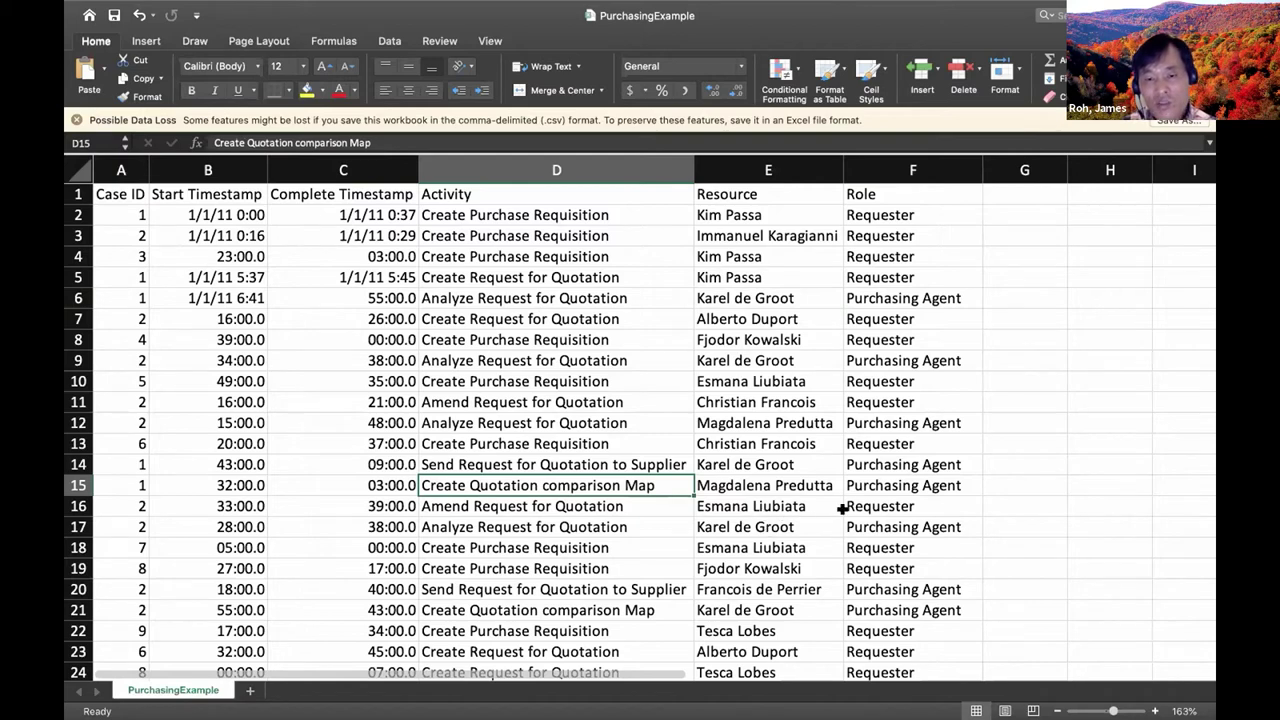
{"action": "left_click", "coordinate": [884, 482]}
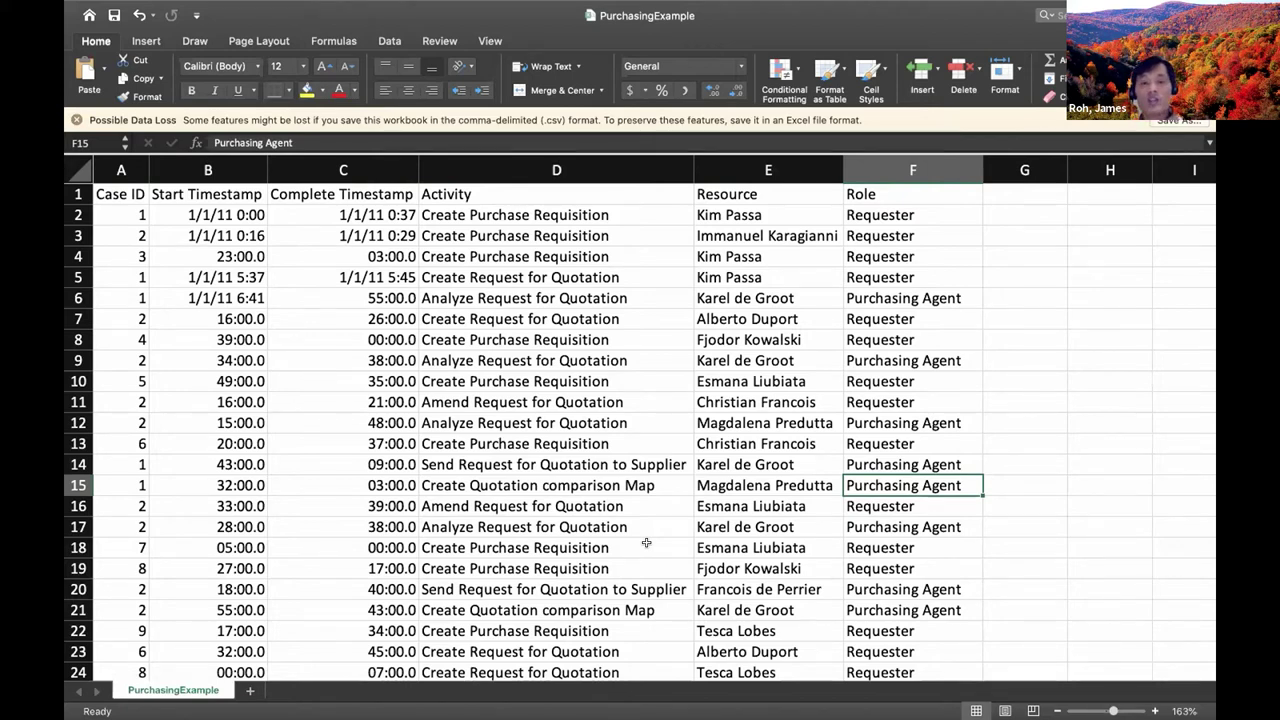
{"action": "left_click", "coordinate": [552, 434]}
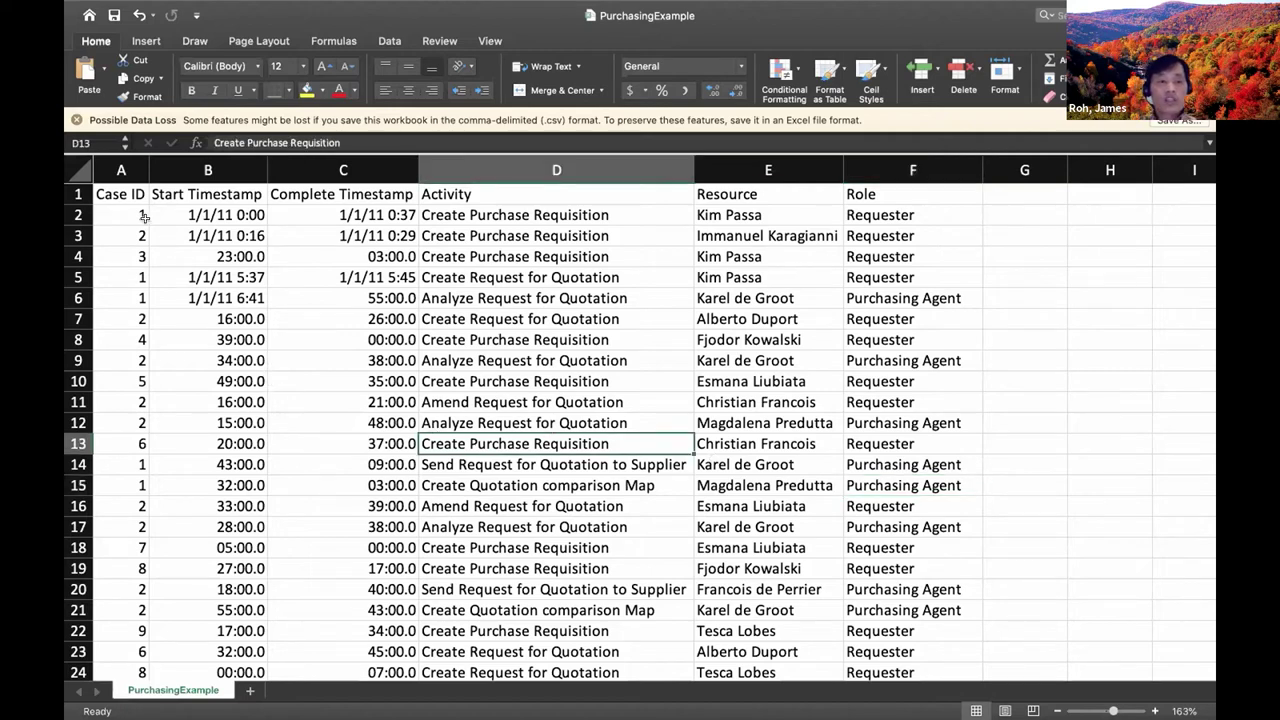
{"action": "left_click", "coordinate": [114, 187]}
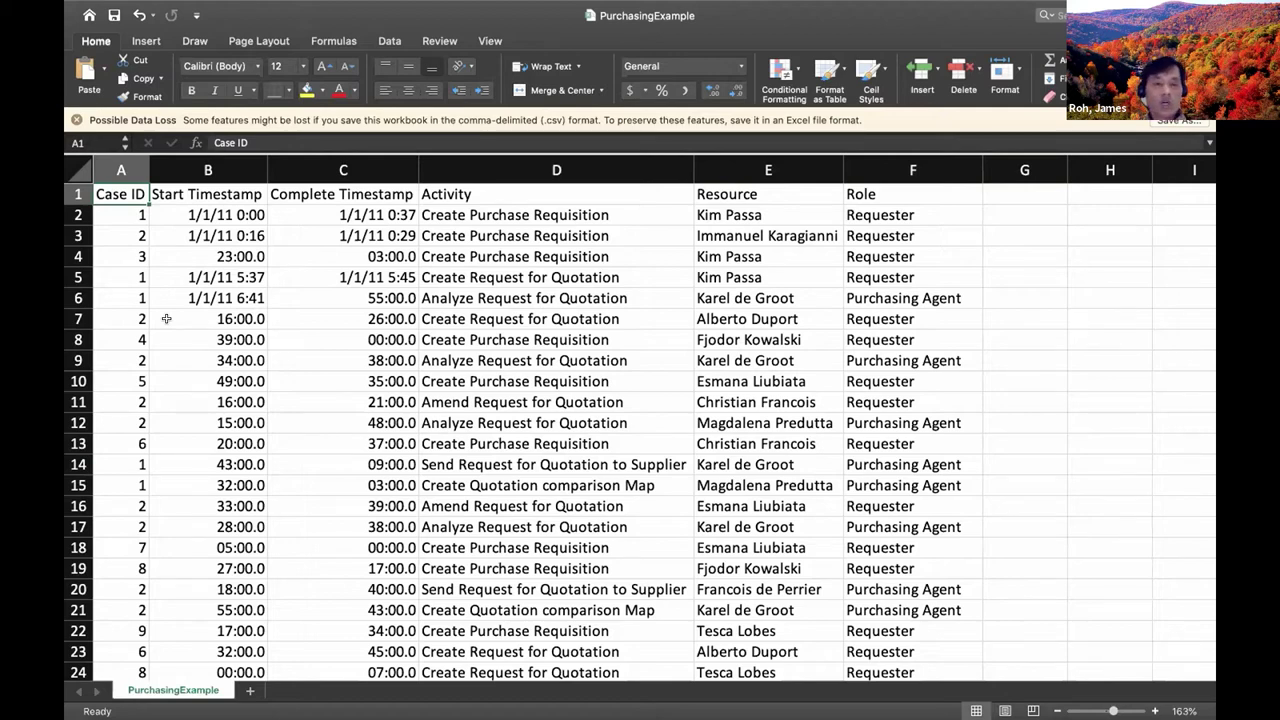
{"action": "left_click", "coordinate": [329, 210]}
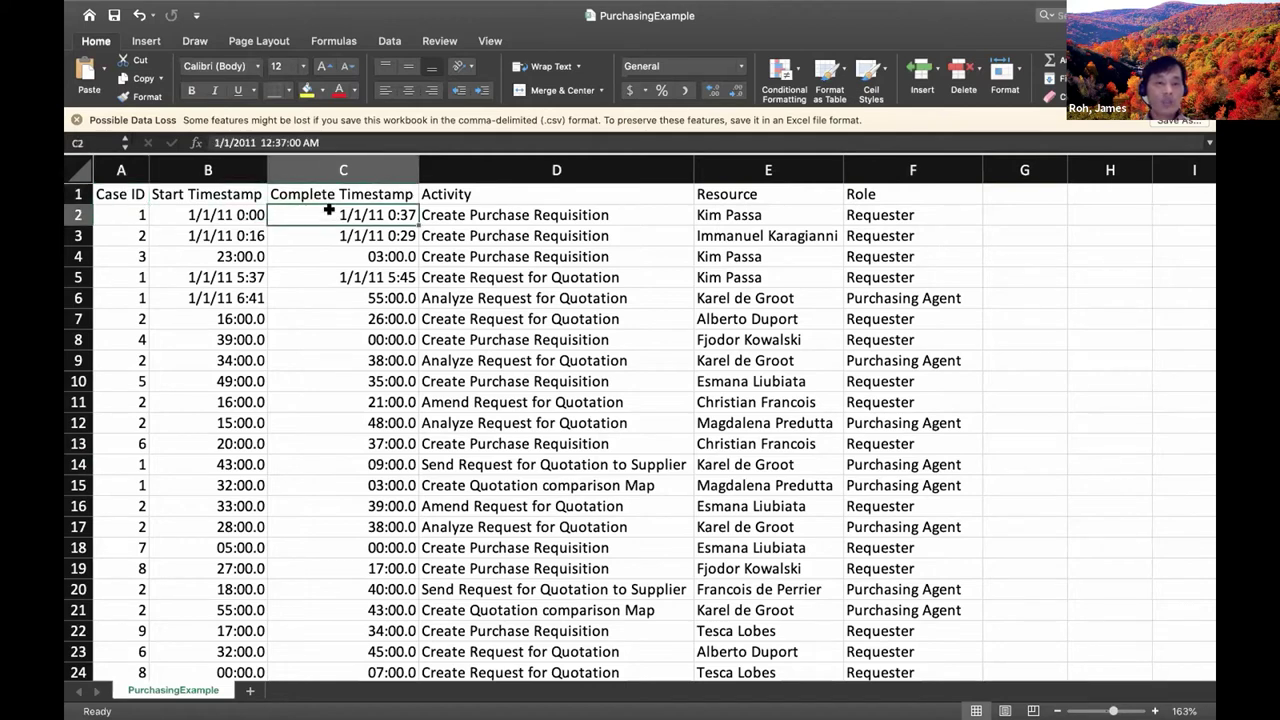
{"action": "left_click", "coordinate": [503, 216]}
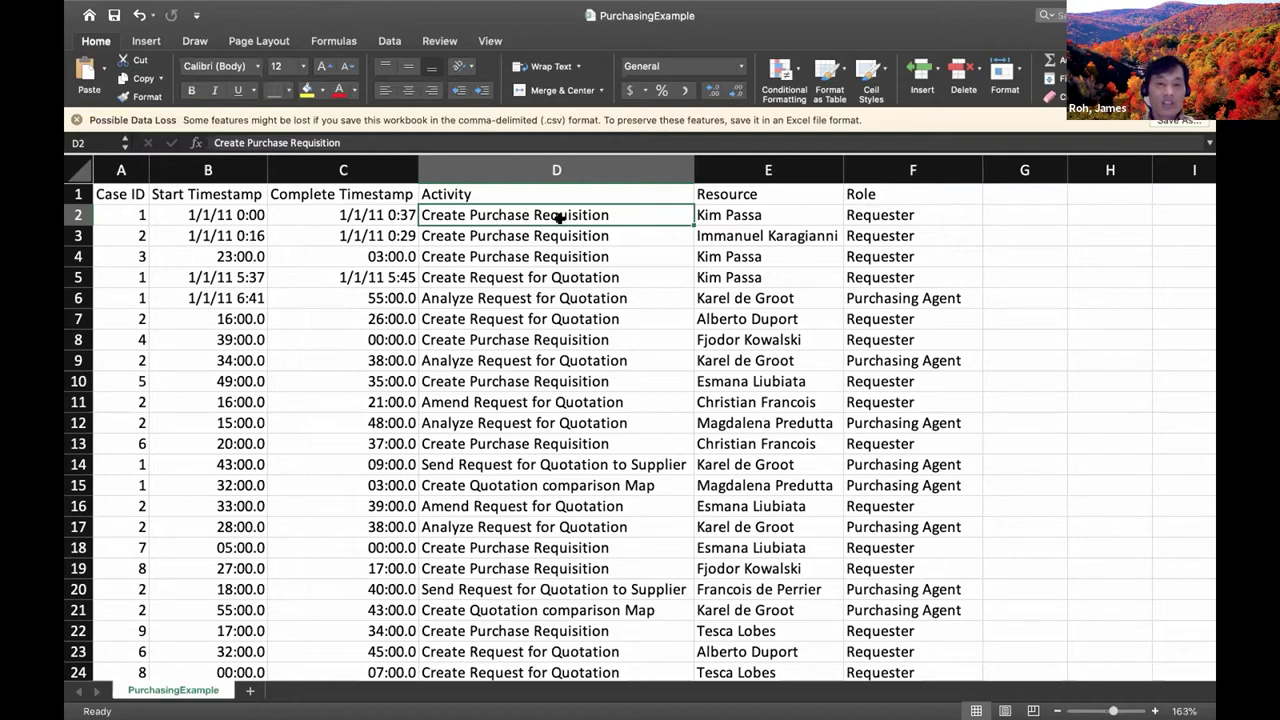
{"action": "left_click", "coordinate": [777, 210]}
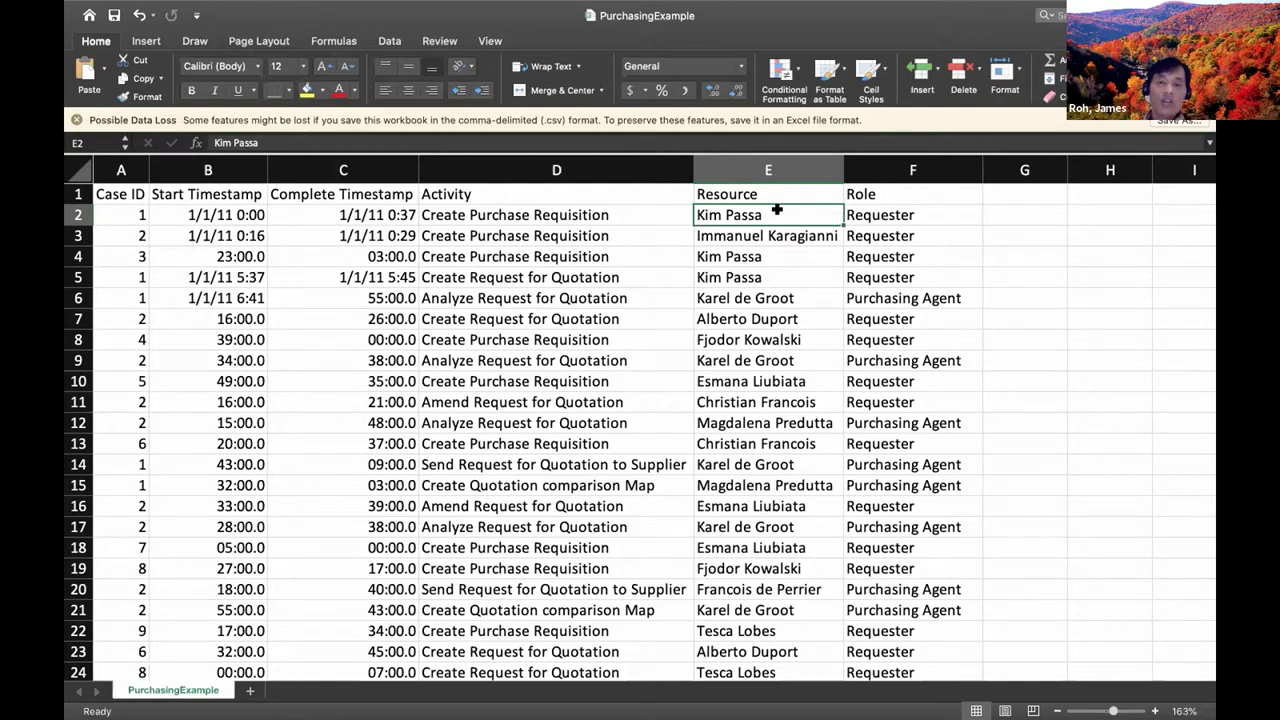
{"action": "left_click", "coordinate": [906, 214]}
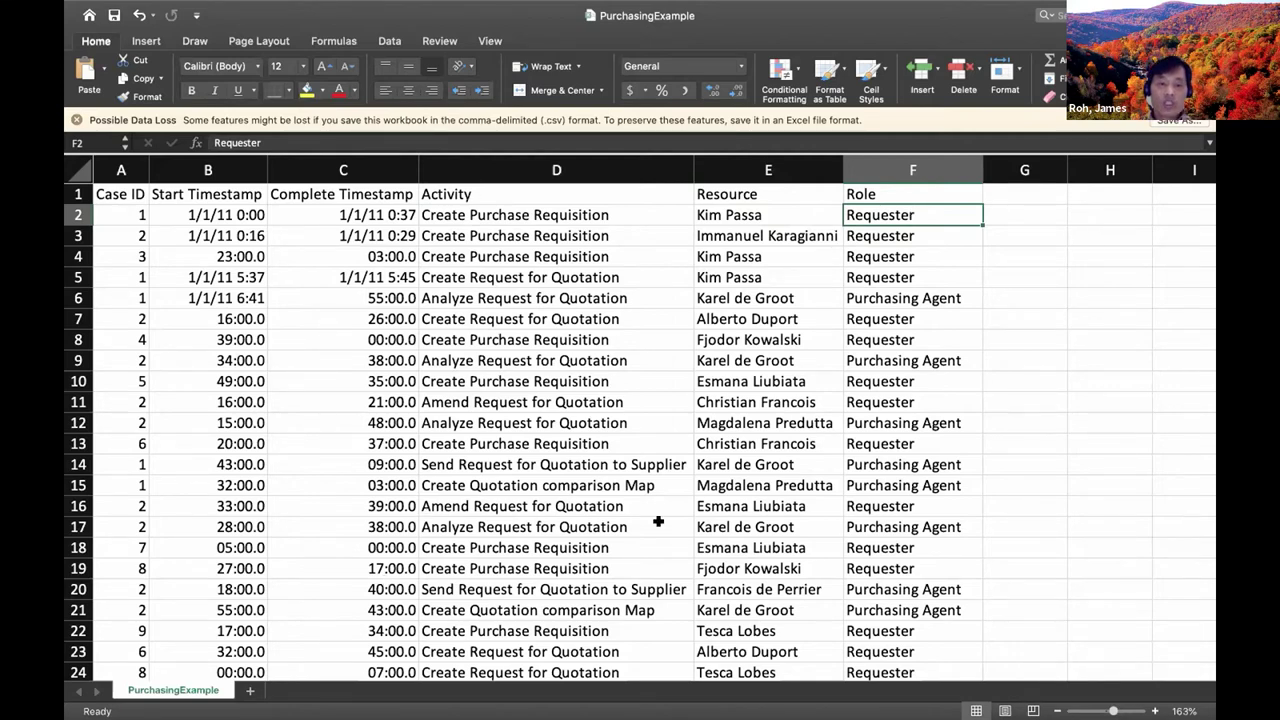
{"action": "scroll", "coordinate": [658, 521], "scroll_direction": "down", "scroll_amount": 5}
{"action": "scroll", "coordinate": [658, 521], "scroll_direction": "up", "scroll_amount": 5}
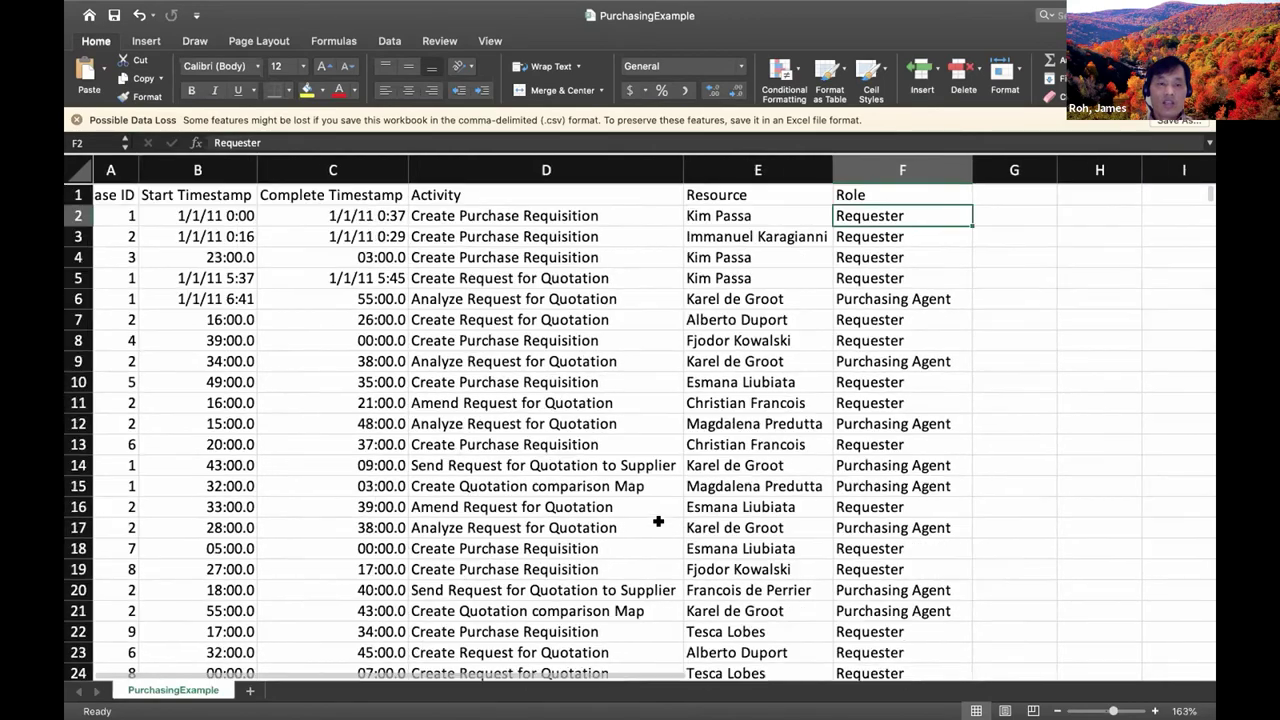
{"action": "scroll", "coordinate": [450, 486], "scroll_direction": "down", "scroll_amount": 4}
{"action": "scroll", "coordinate": [450, 486], "scroll_direction": "up", "scroll_amount": 3}
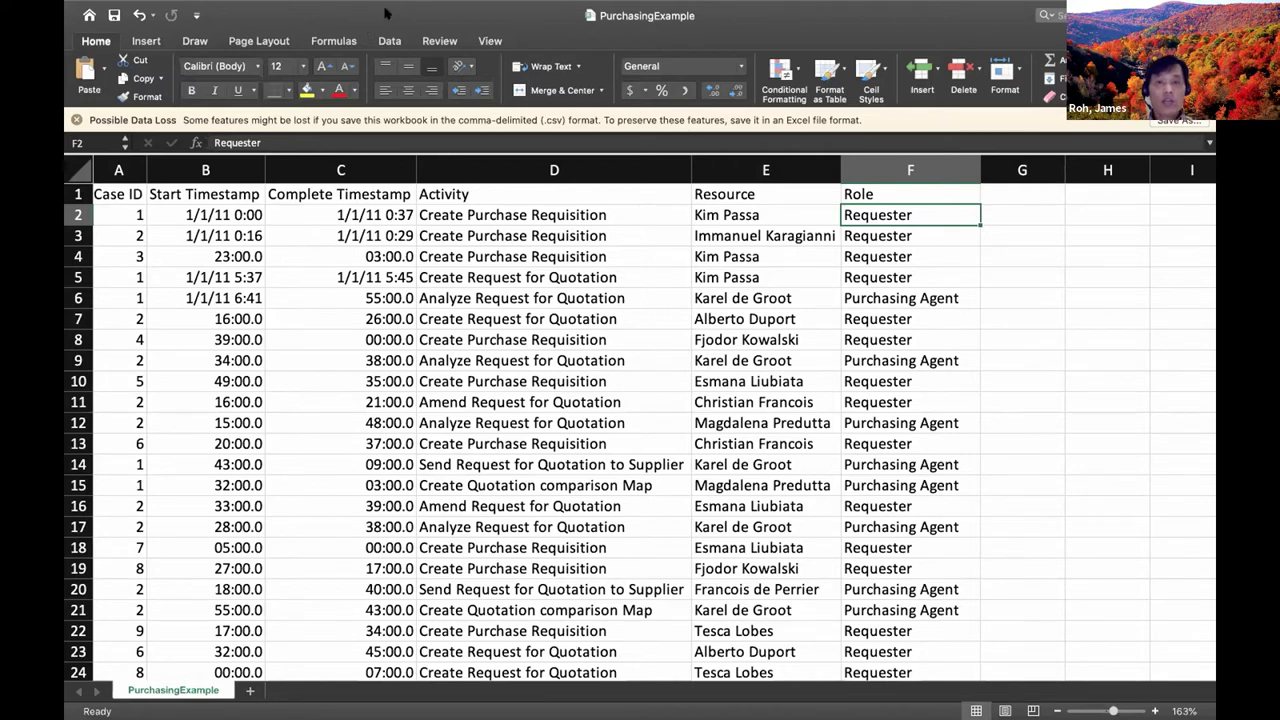
Step: Save a CSV copy named PurchasingExample_Class in Downloads
{"action": "mouse_move", "coordinate": [408, 2]}
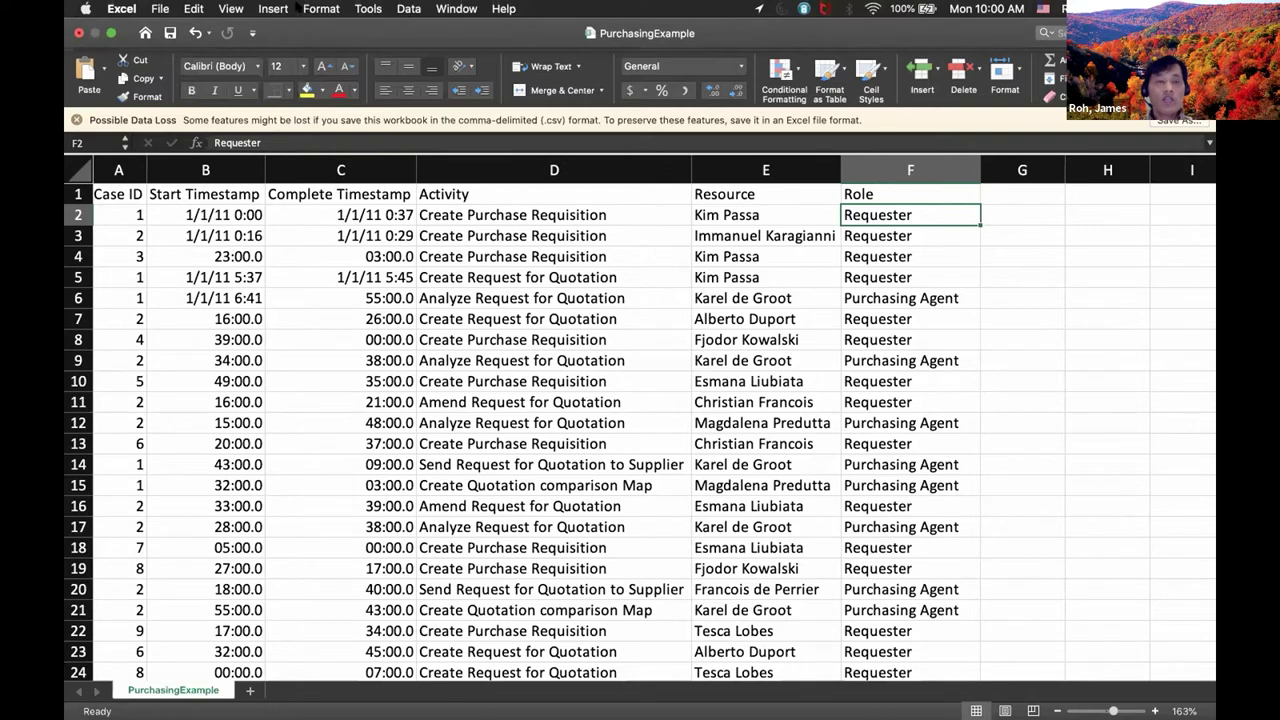
{"action": "left_click", "coordinate": [160, 9]}
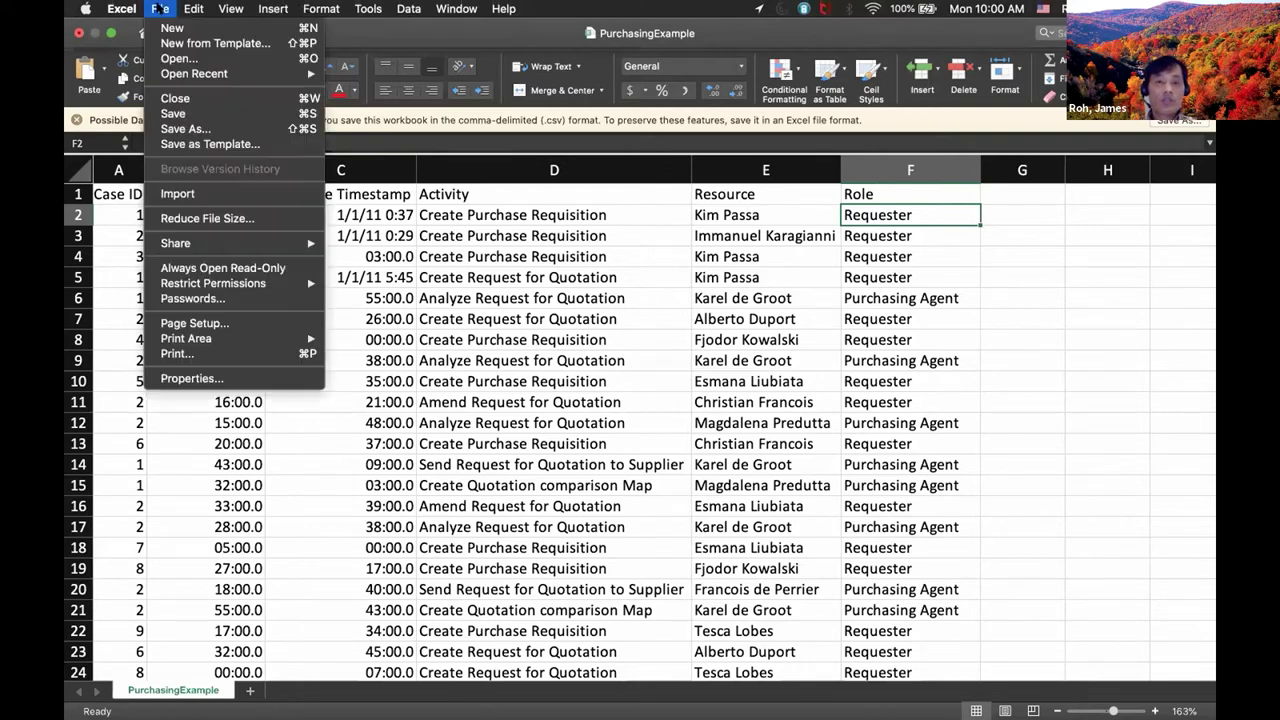
{"action": "left_click", "coordinate": [185, 128]}
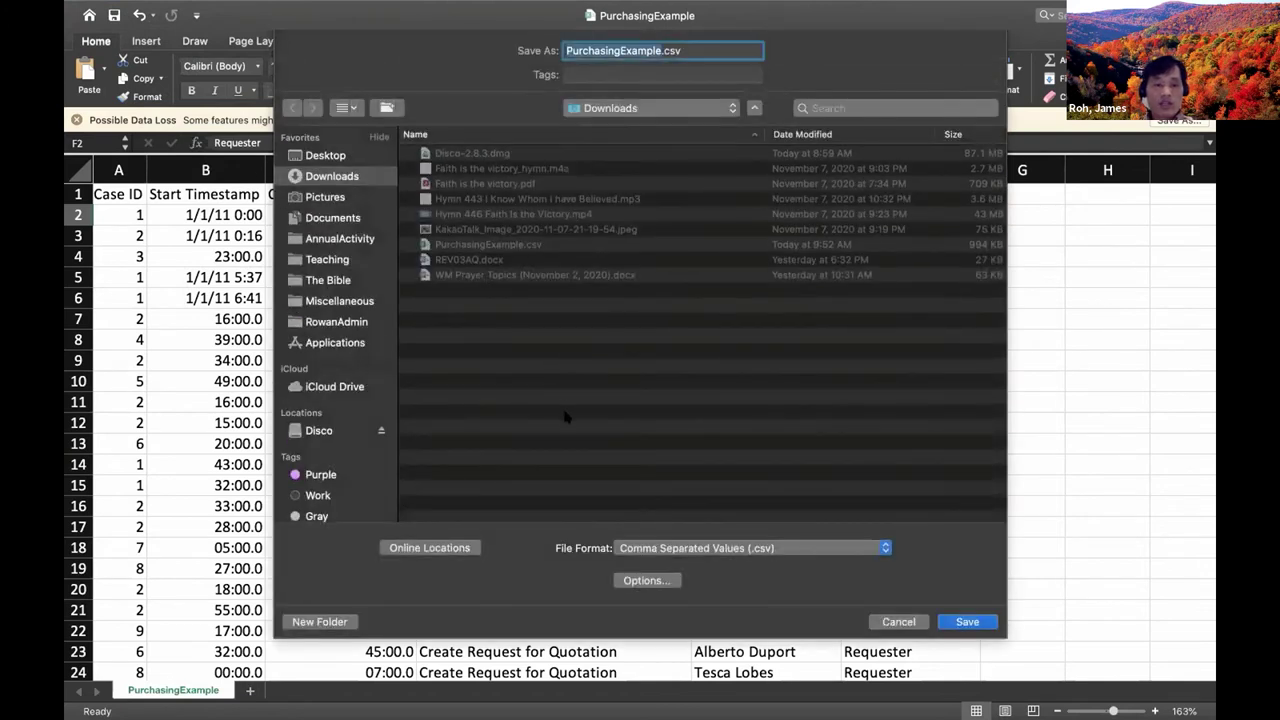
{"action": "left_click", "coordinate": [660, 48]}
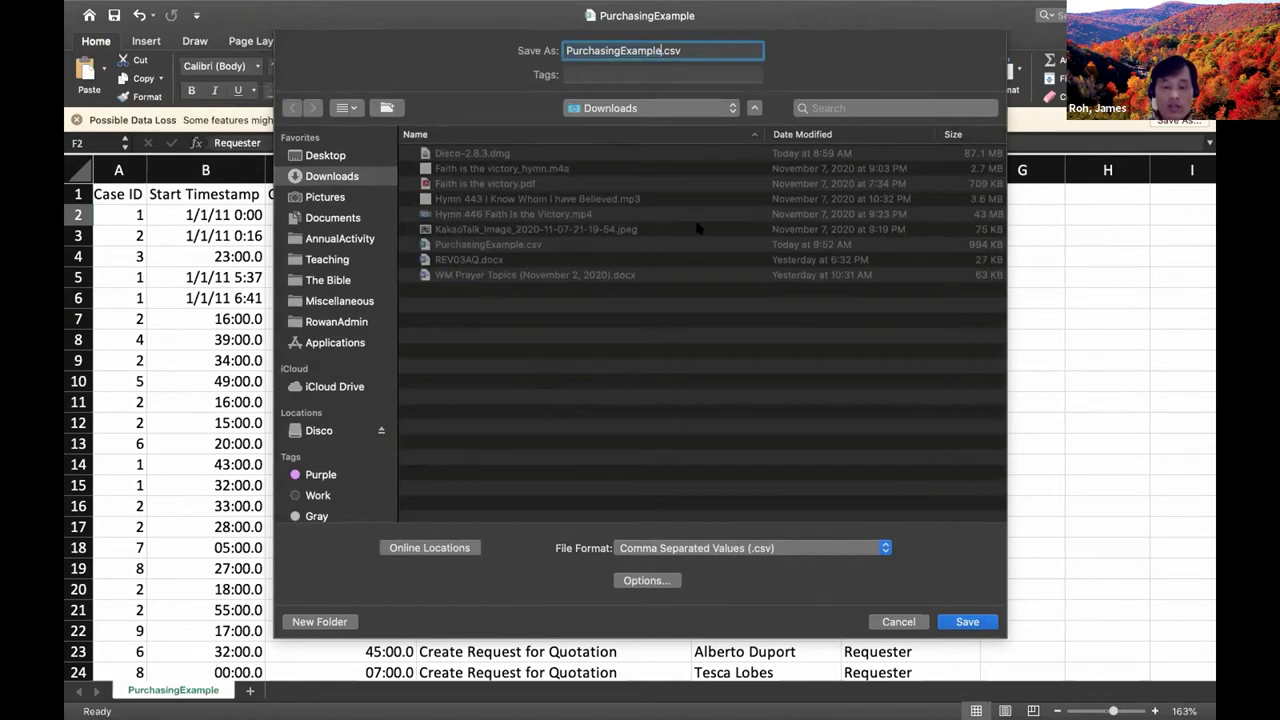
{"action": "type", "text": "Class"}
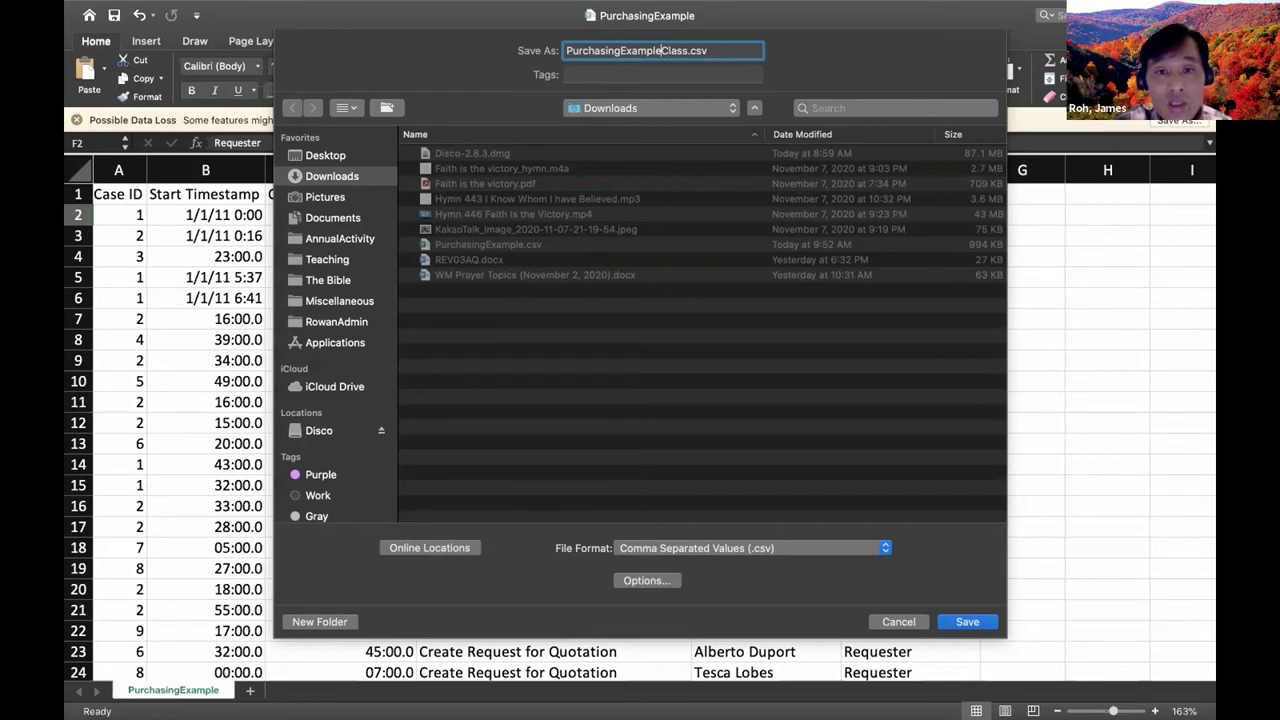
{"action": "type", "text": "_"}
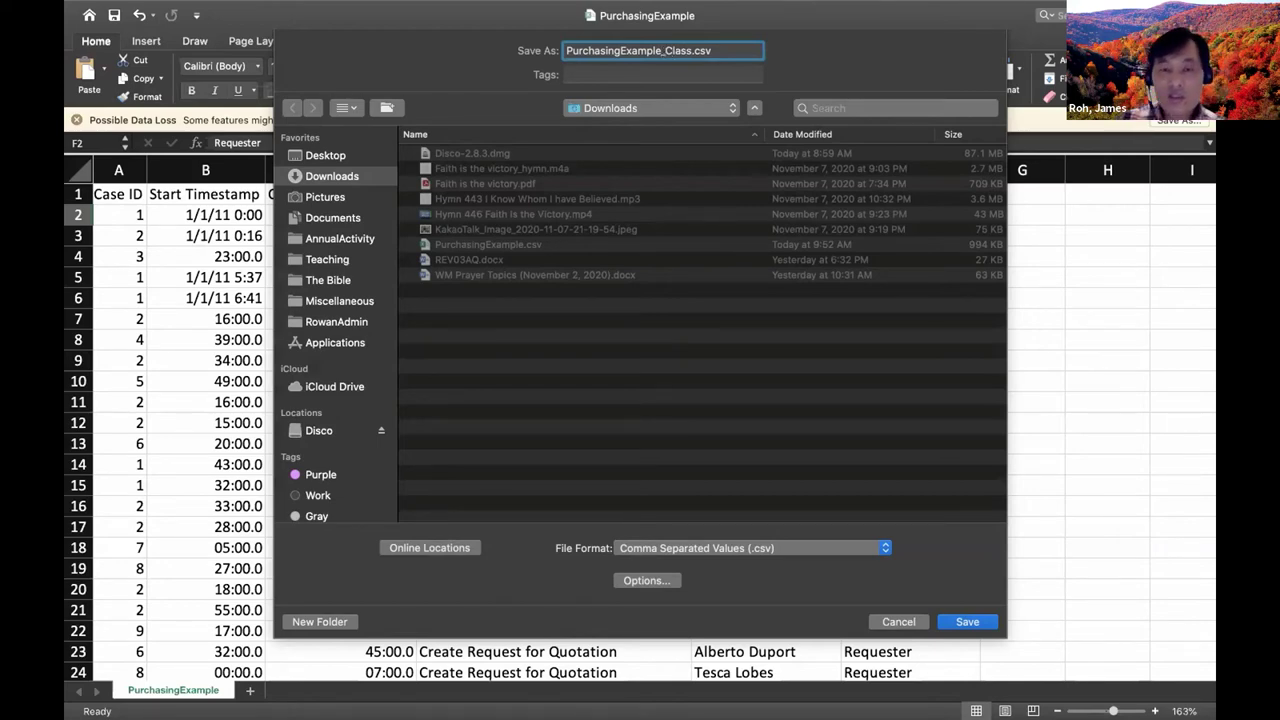
{"action": "key", "text": "Return"}
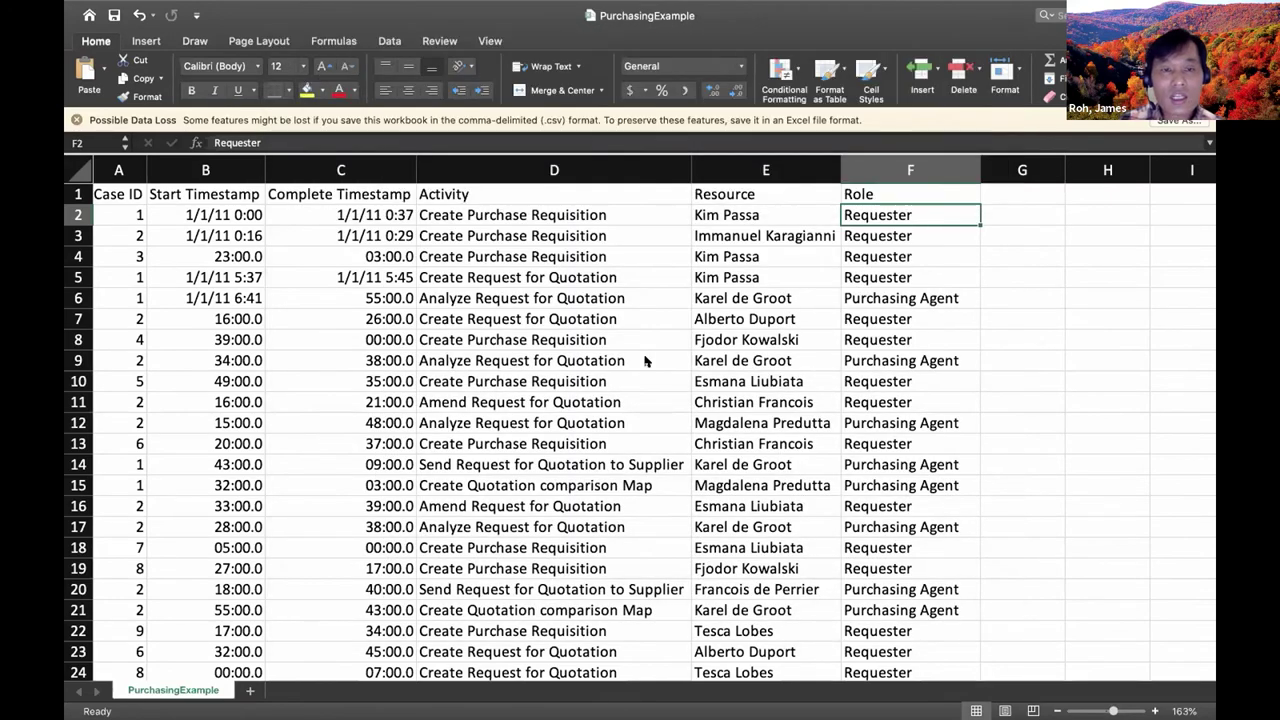
{"action": "mouse_move", "coordinate": [84, 272]}
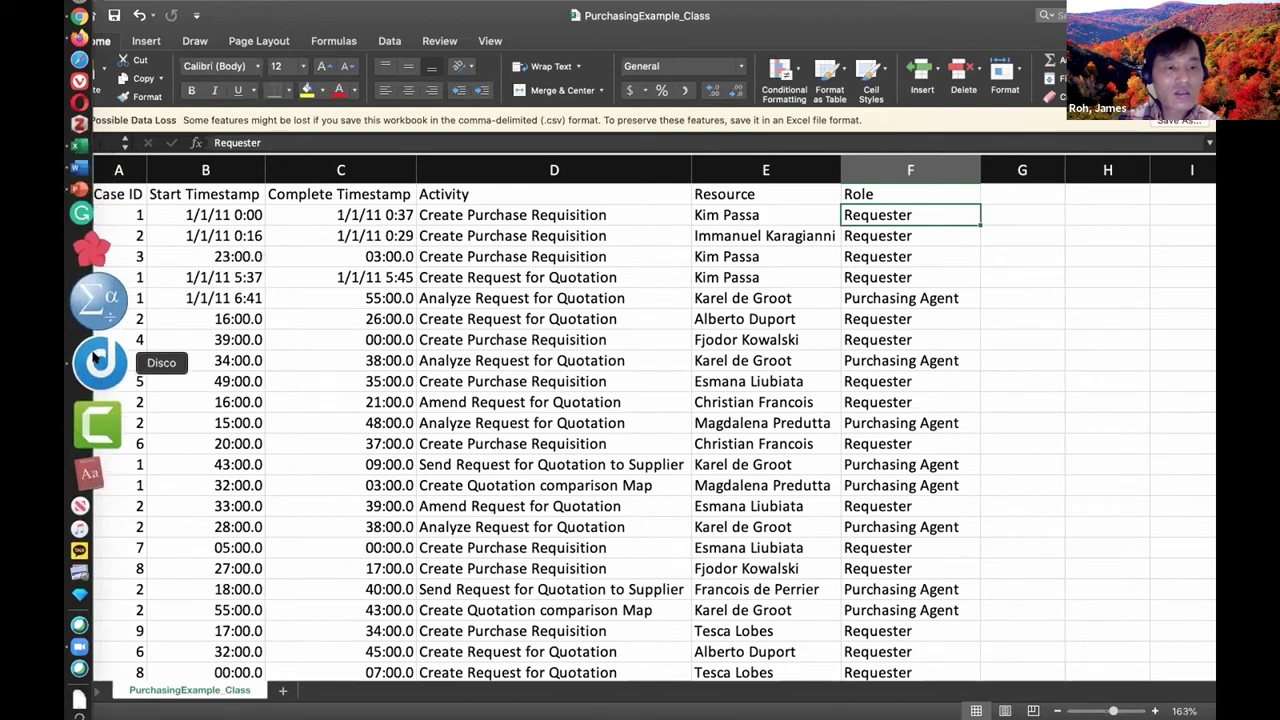
{"action": "left_click", "coordinate": [93, 357]}
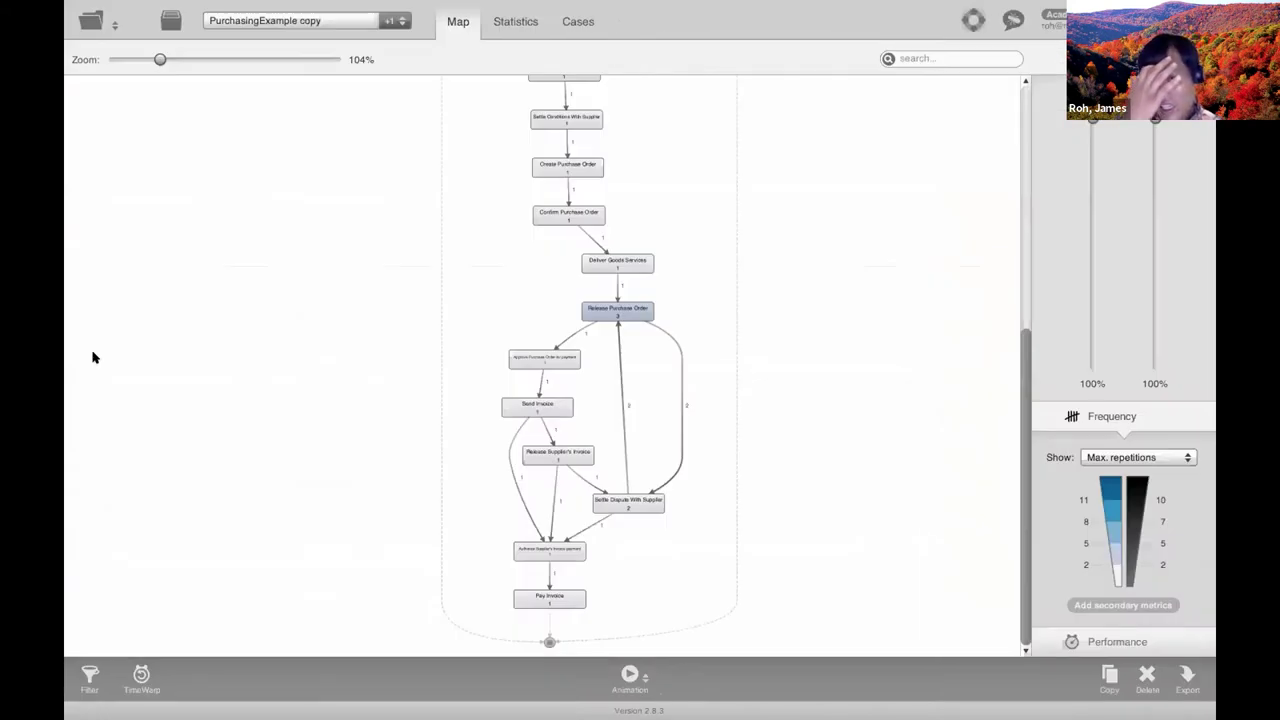
{"action": "mouse_move", "coordinate": [70, 323]}
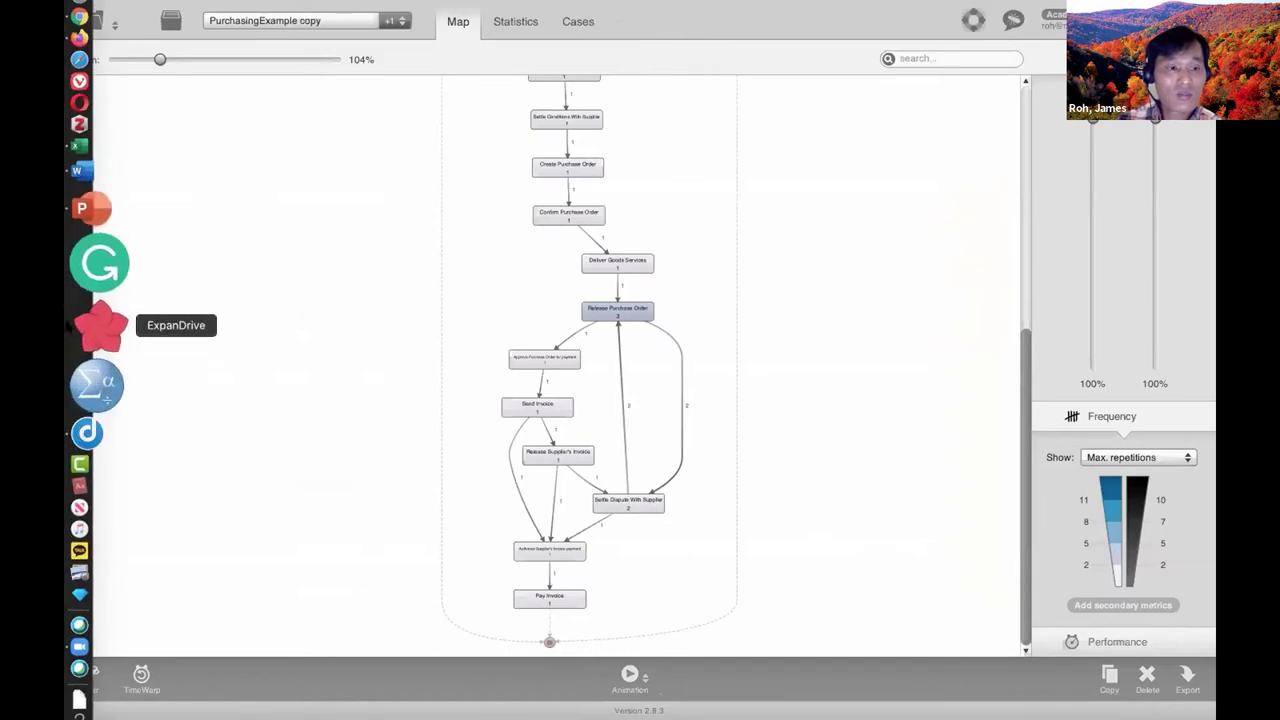
{"action": "right_click", "coordinate": [76, 362]}
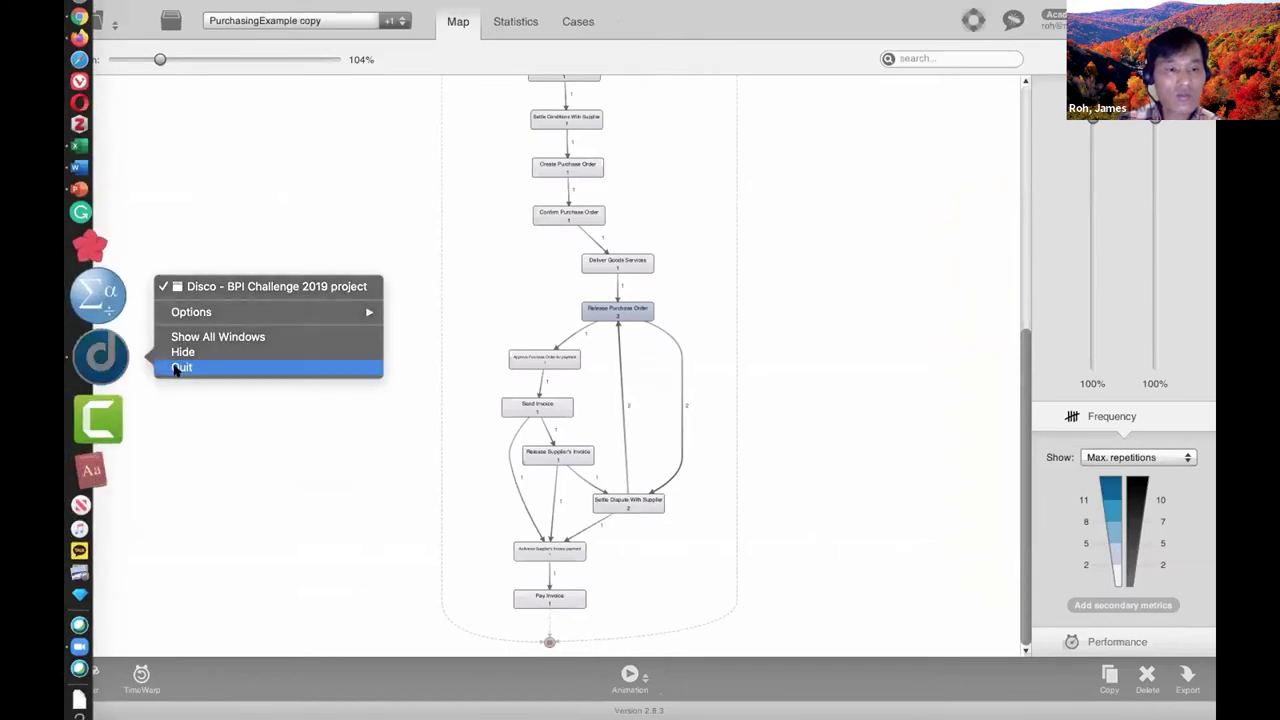
{"action": "left_click", "coordinate": [172, 368]}
{"action": "mouse_move", "coordinate": [67, 410]}
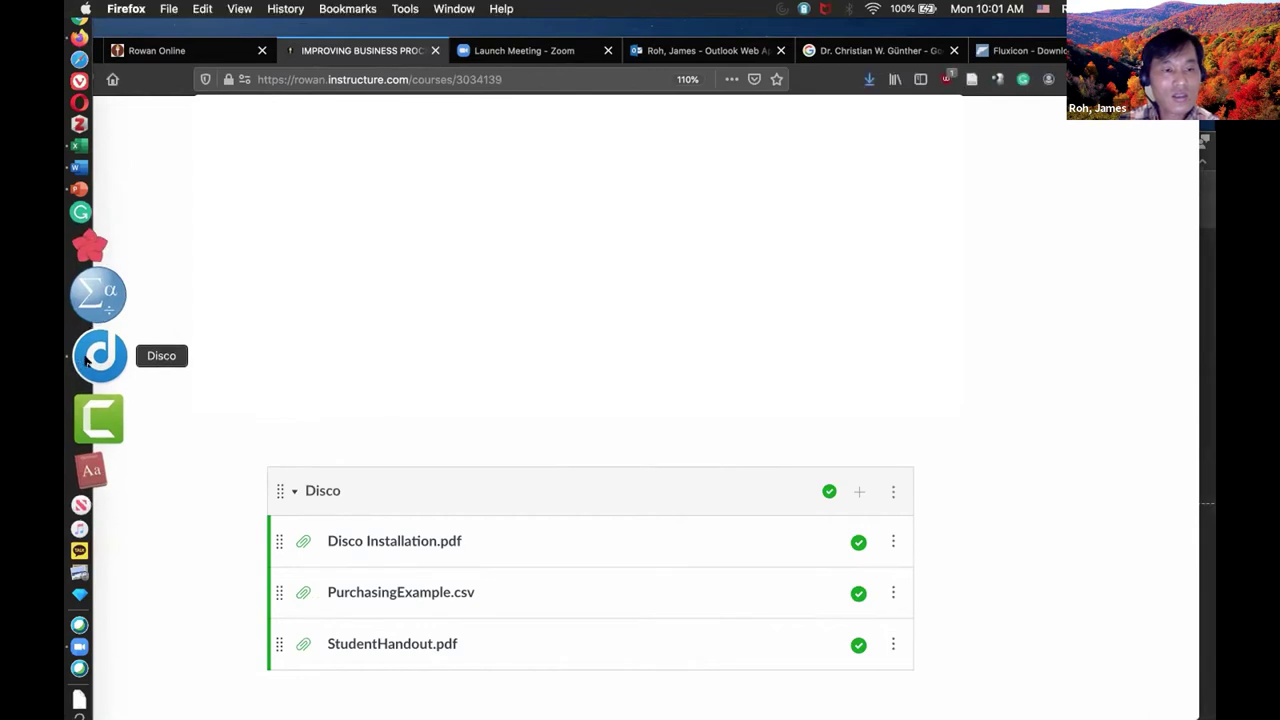
{"action": "left_click", "coordinate": [88, 360]}
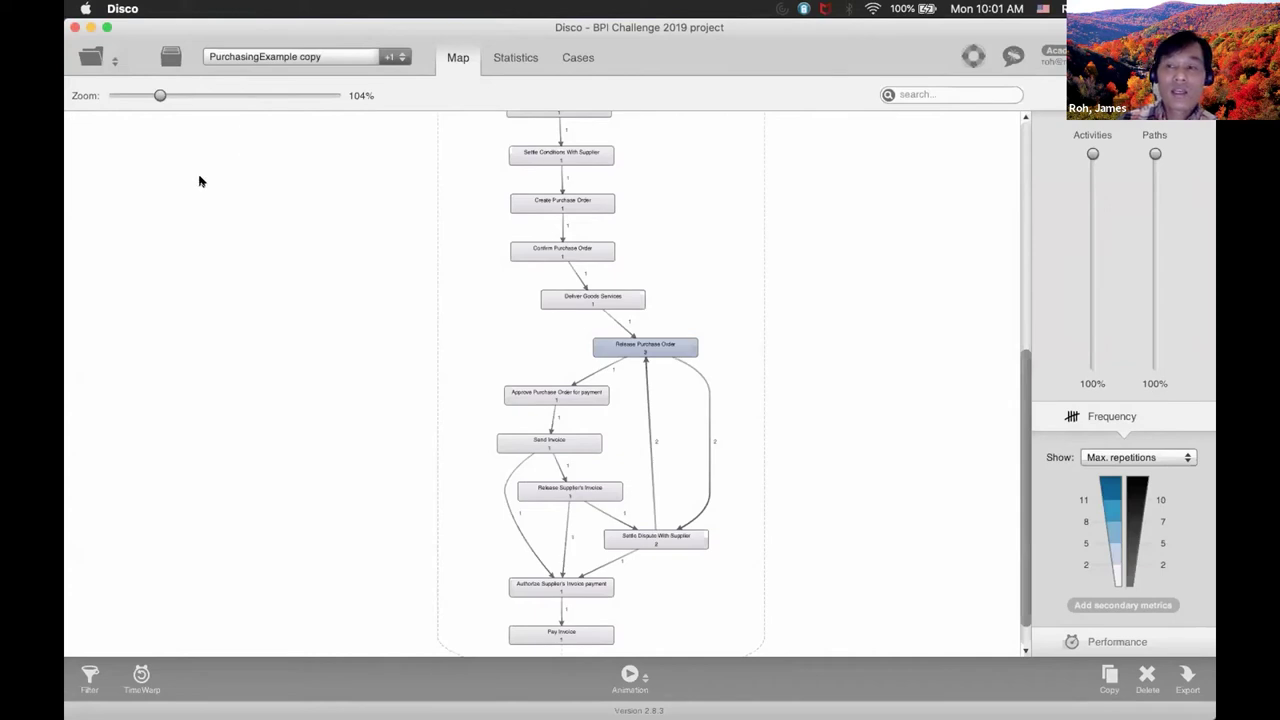
Step: Open PurchasingExample_Class.csv from Downloads into Disco's import setup
{"action": "left_click", "coordinate": [92, 56]}
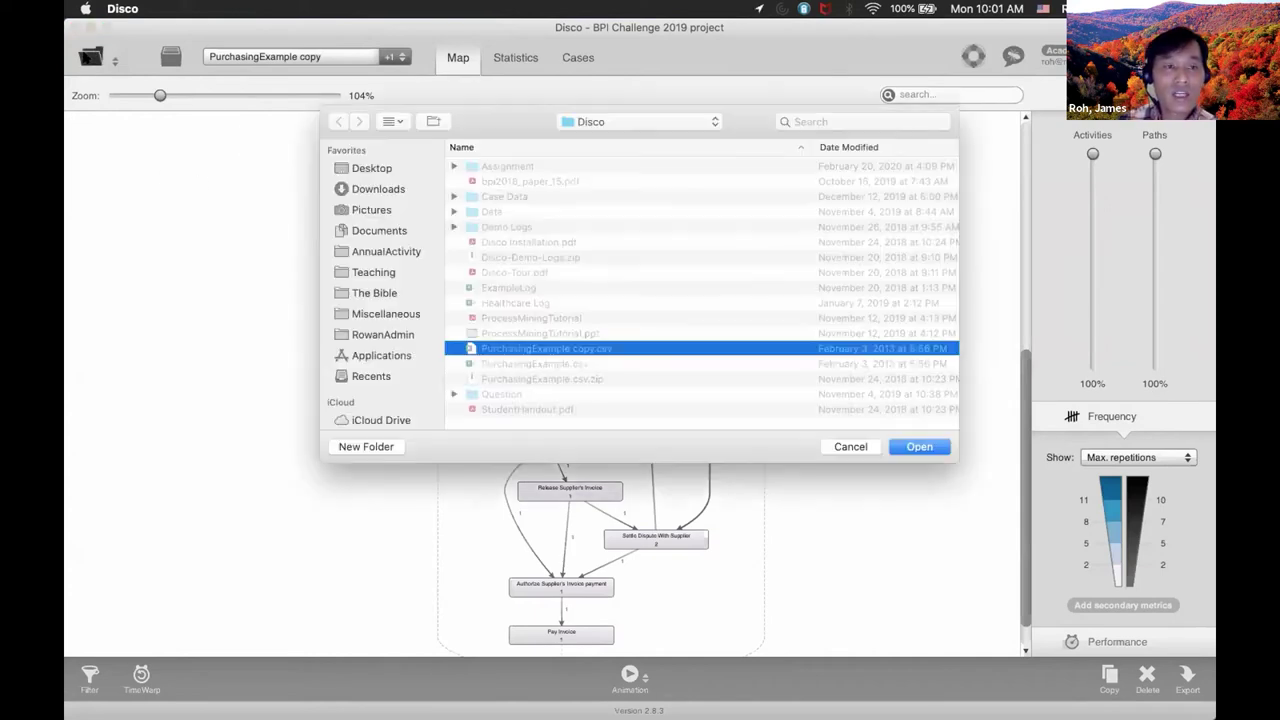
{"action": "left_click", "coordinate": [385, 190]}
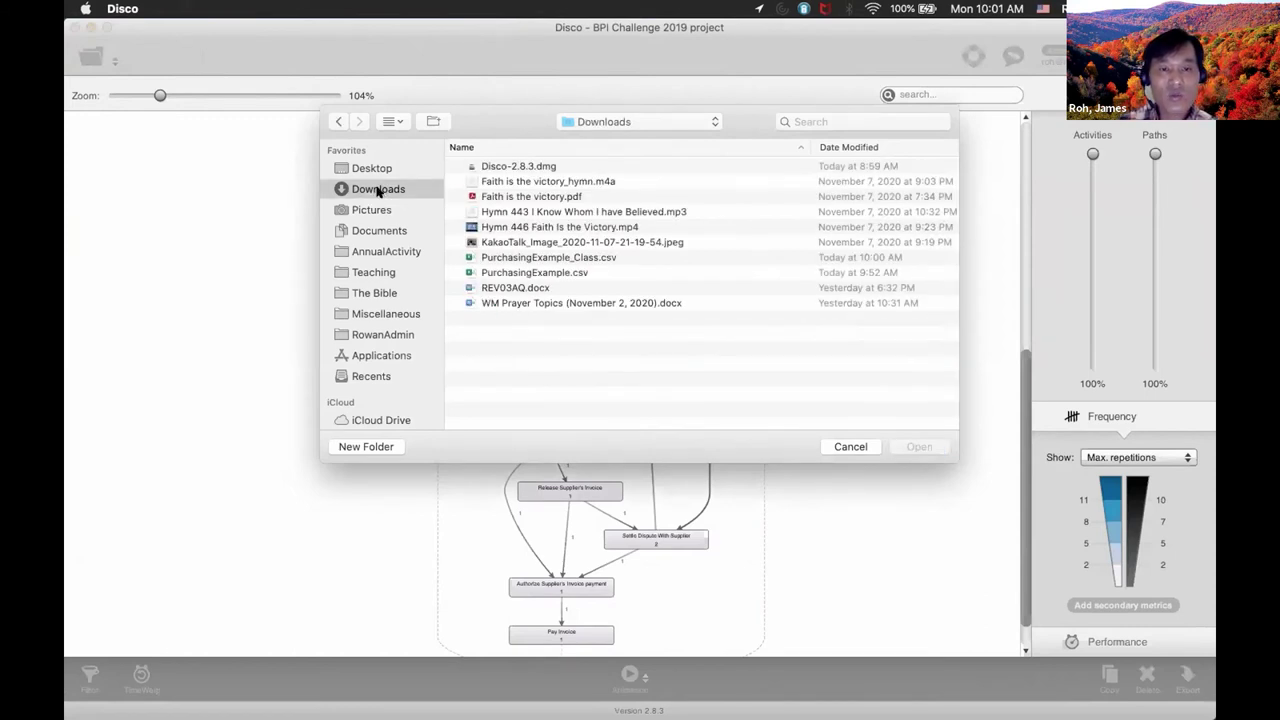
{"action": "left_click", "coordinate": [581, 258]}
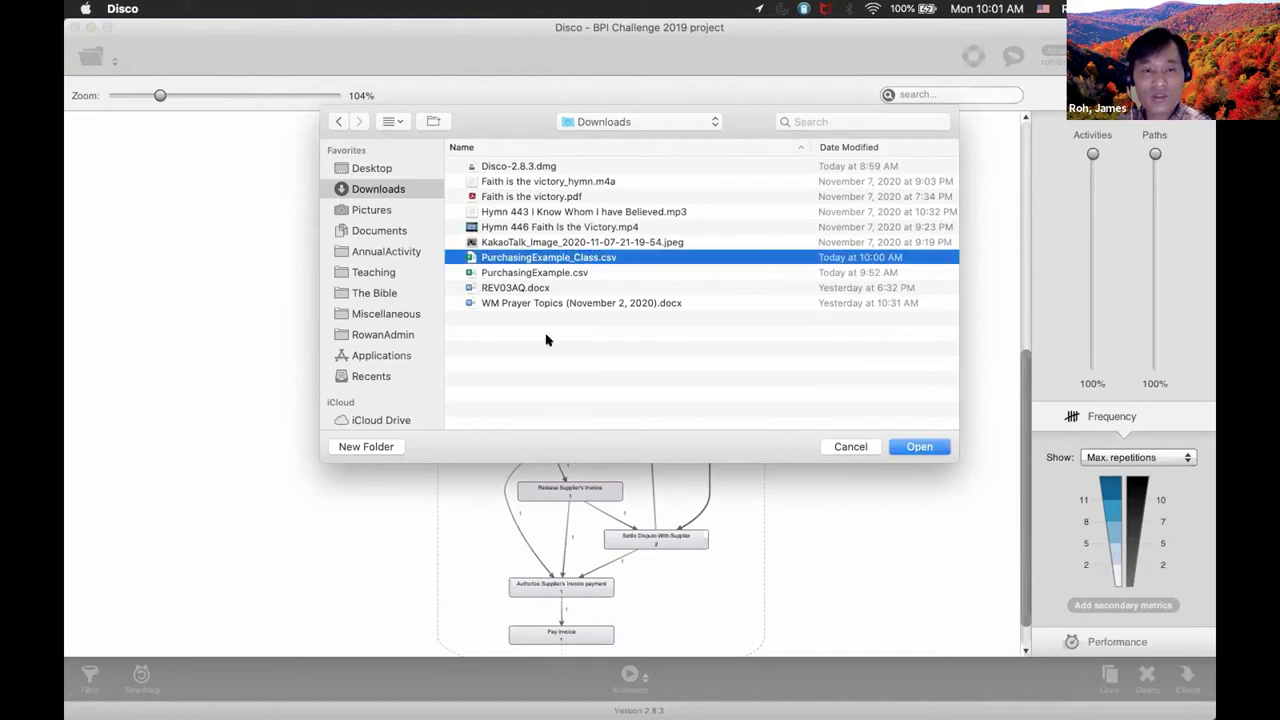
{"action": "left_click", "coordinate": [928, 446]}
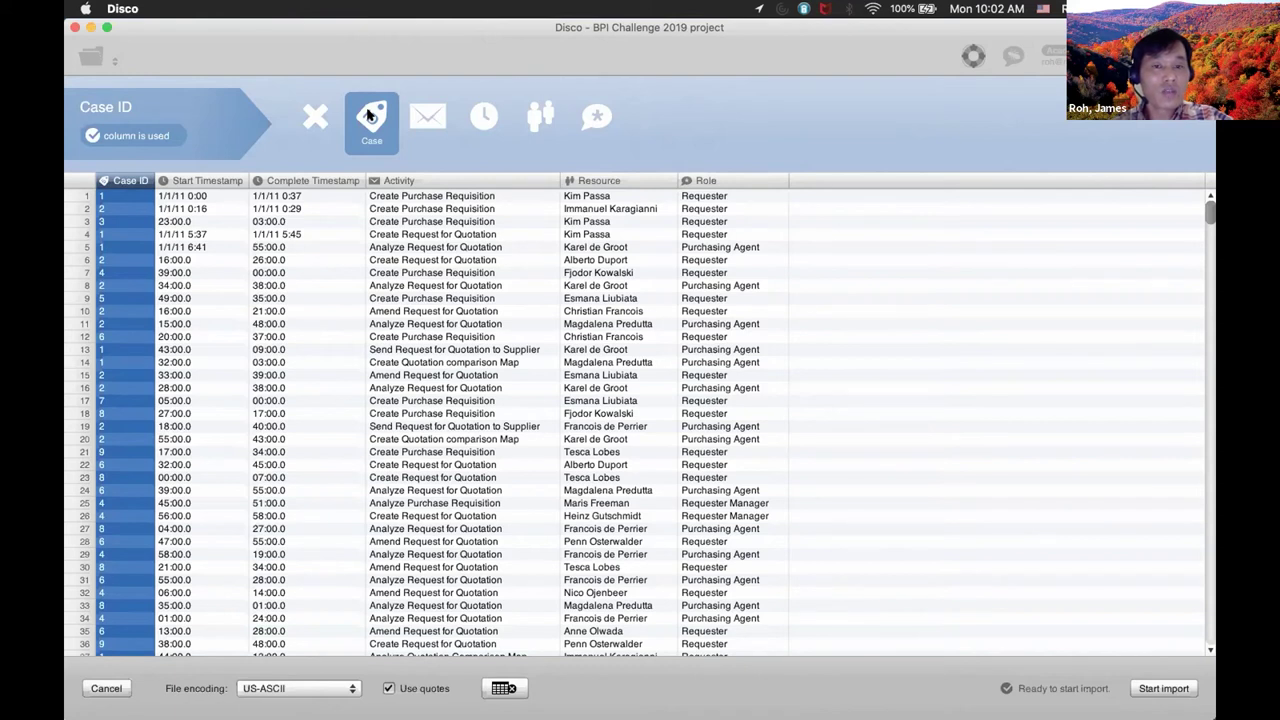
{"action": "left_click", "coordinate": [597, 120]}
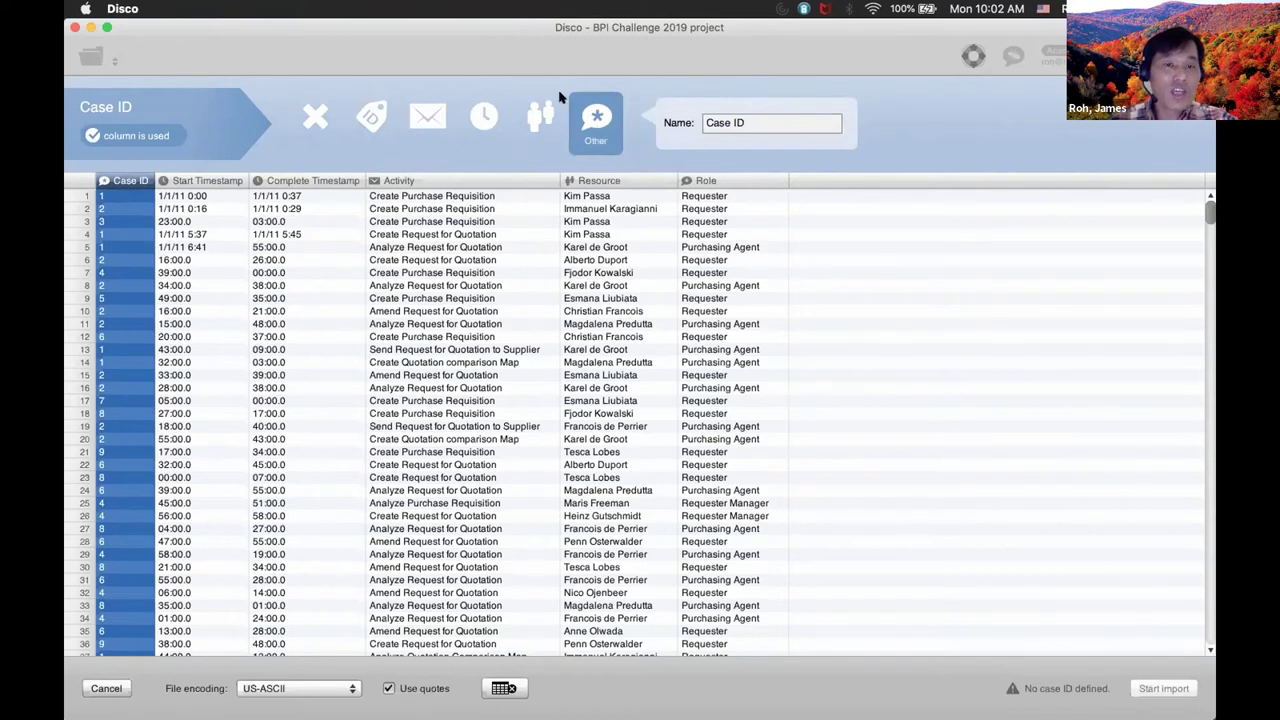
{"action": "left_click", "coordinate": [370, 124]}
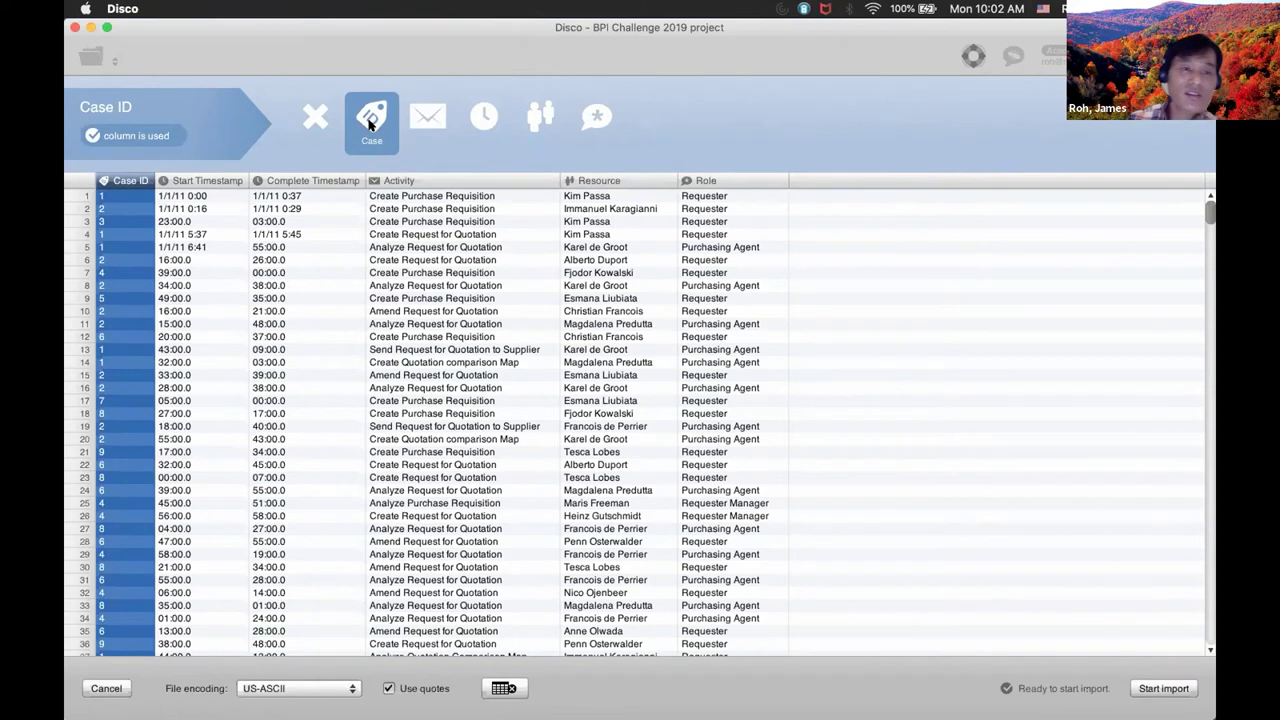
Step: Review each column's role, toggling Activity to Other and back, then start the import
{"action": "left_click", "coordinate": [186, 180]}
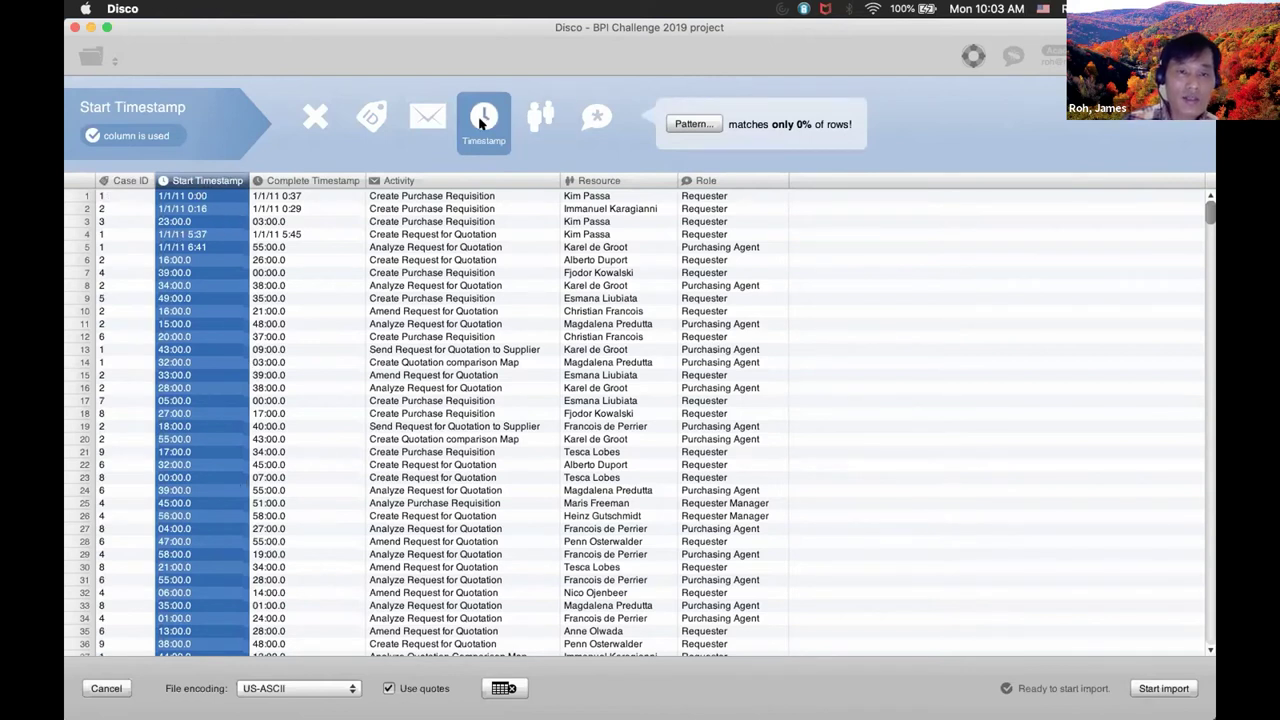
{"action": "left_click", "coordinate": [298, 184]}
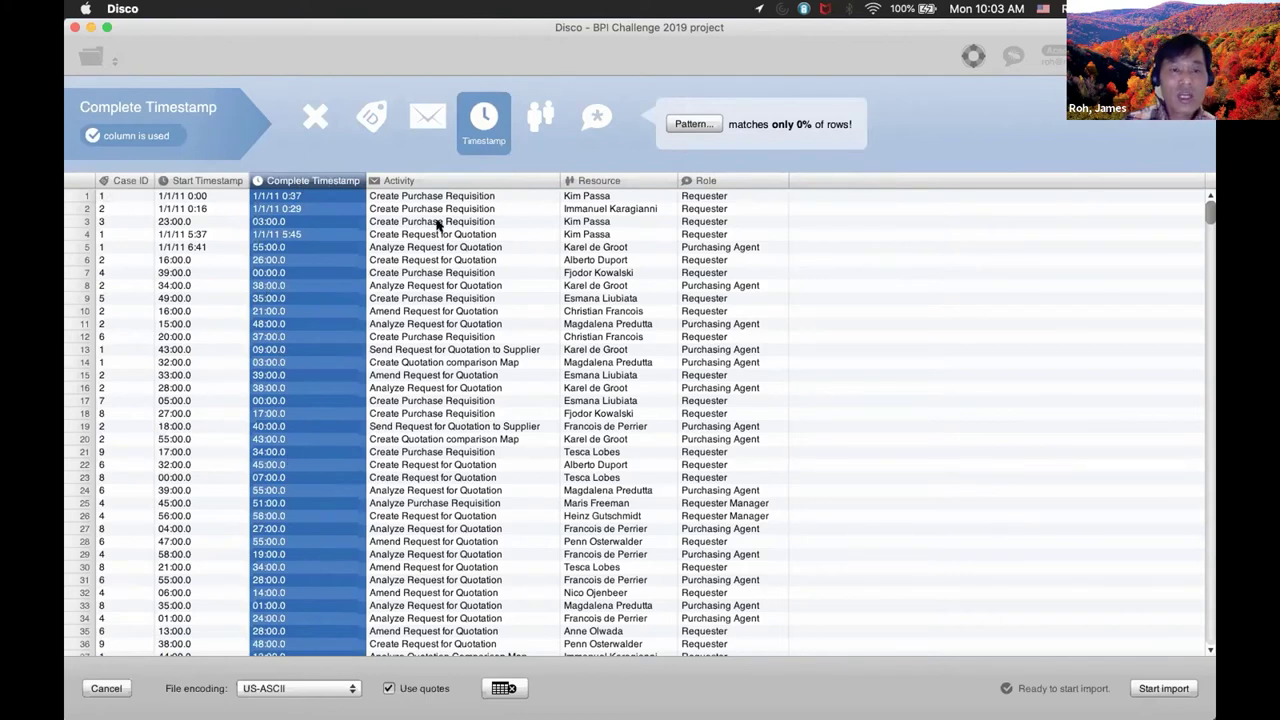
{"action": "left_click", "coordinate": [428, 180]}
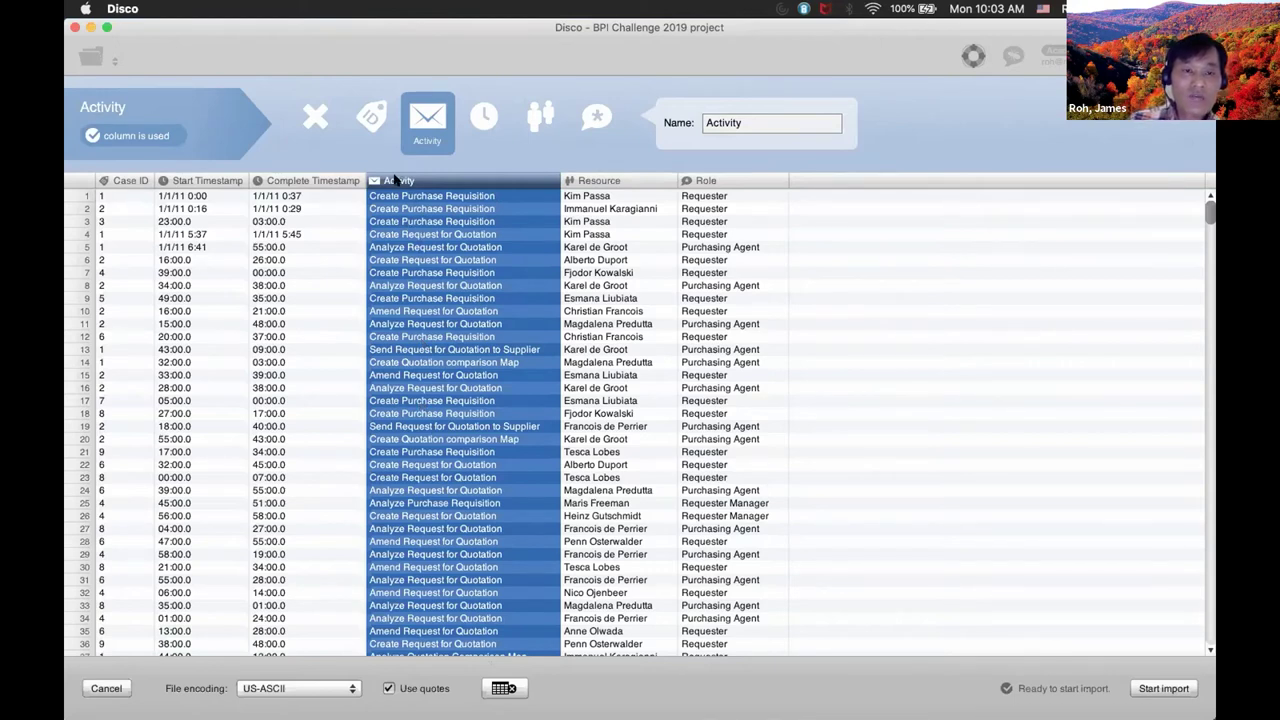
{"action": "left_click", "coordinate": [588, 117]}
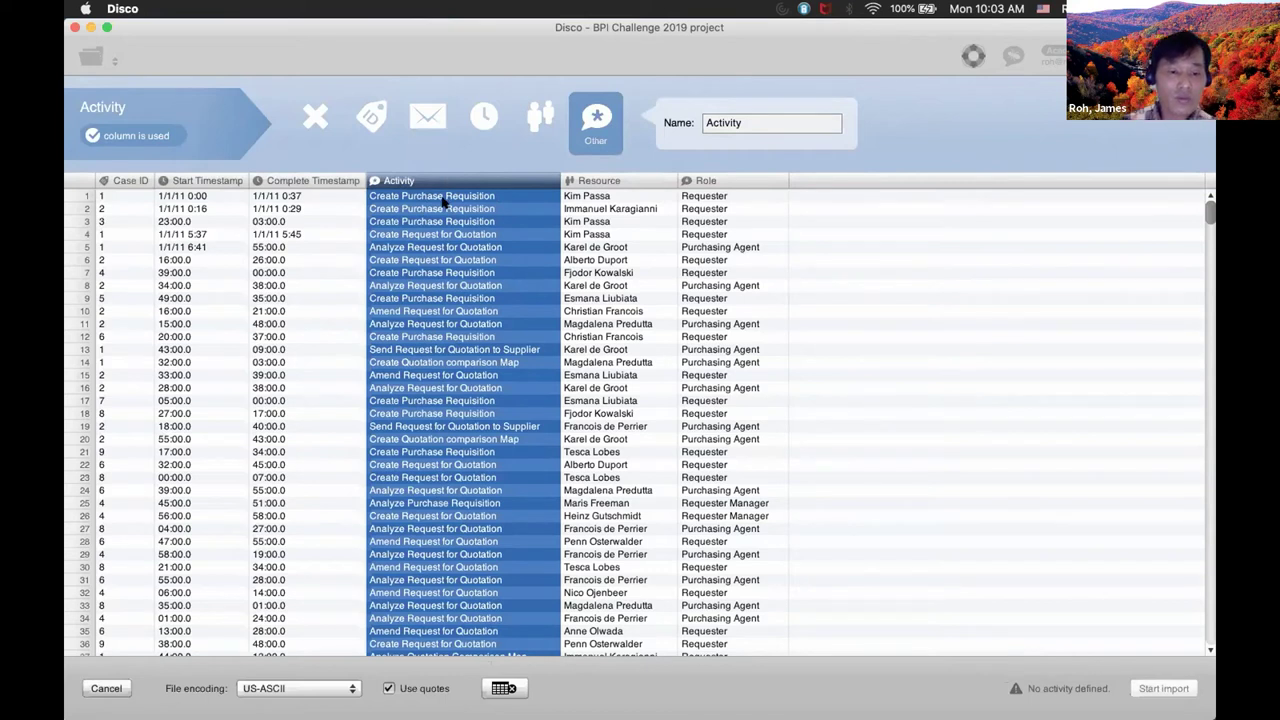
{"action": "left_click", "coordinate": [424, 110]}
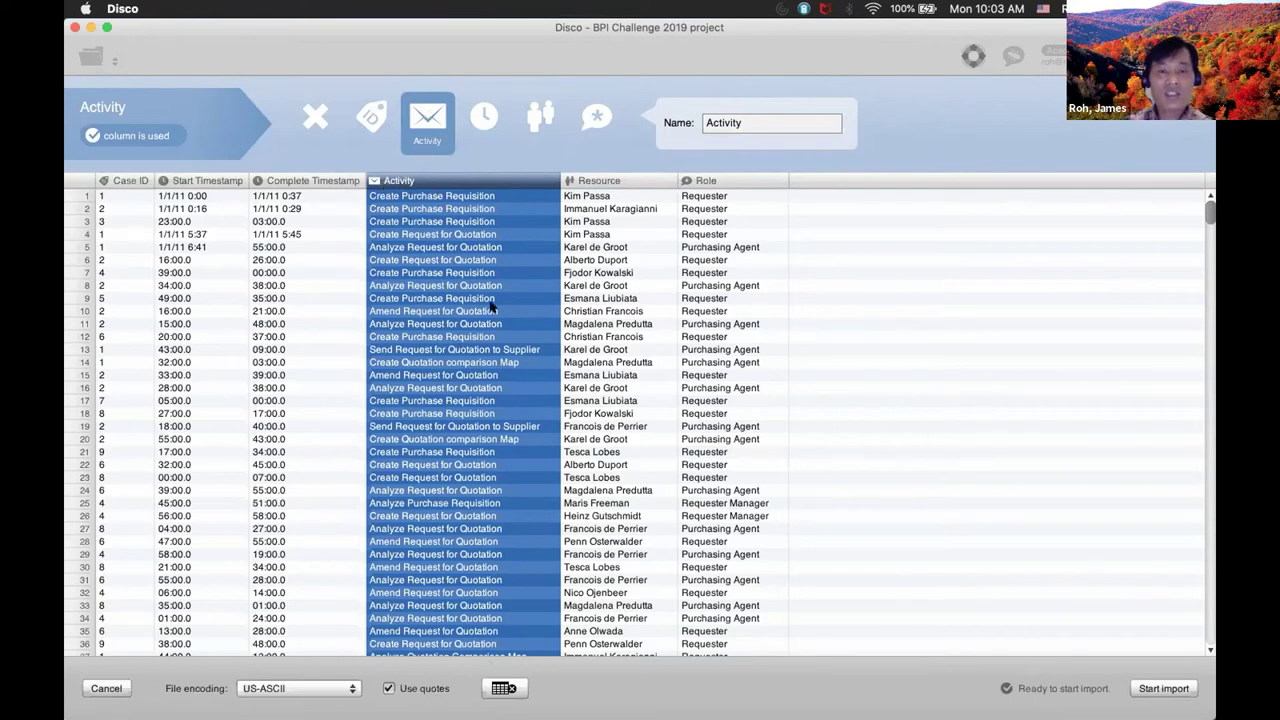
{"action": "left_click", "coordinate": [598, 182]}
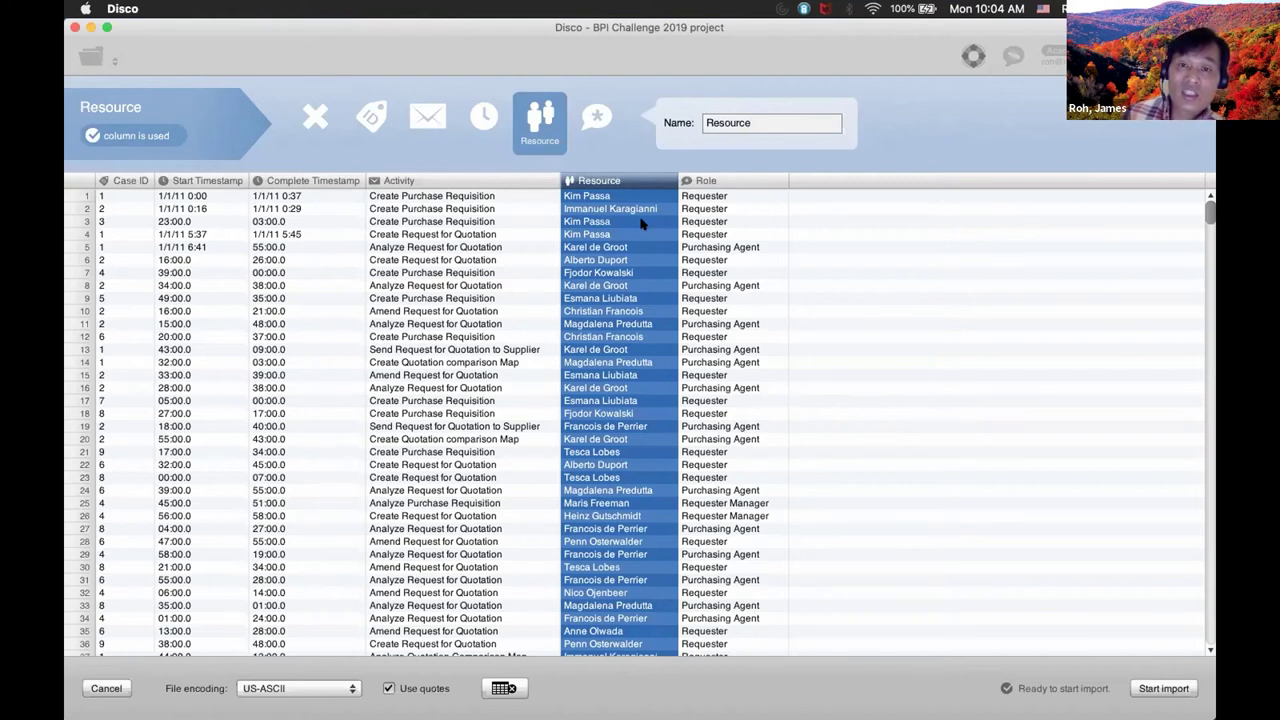
{"action": "left_click", "coordinate": [740, 181]}
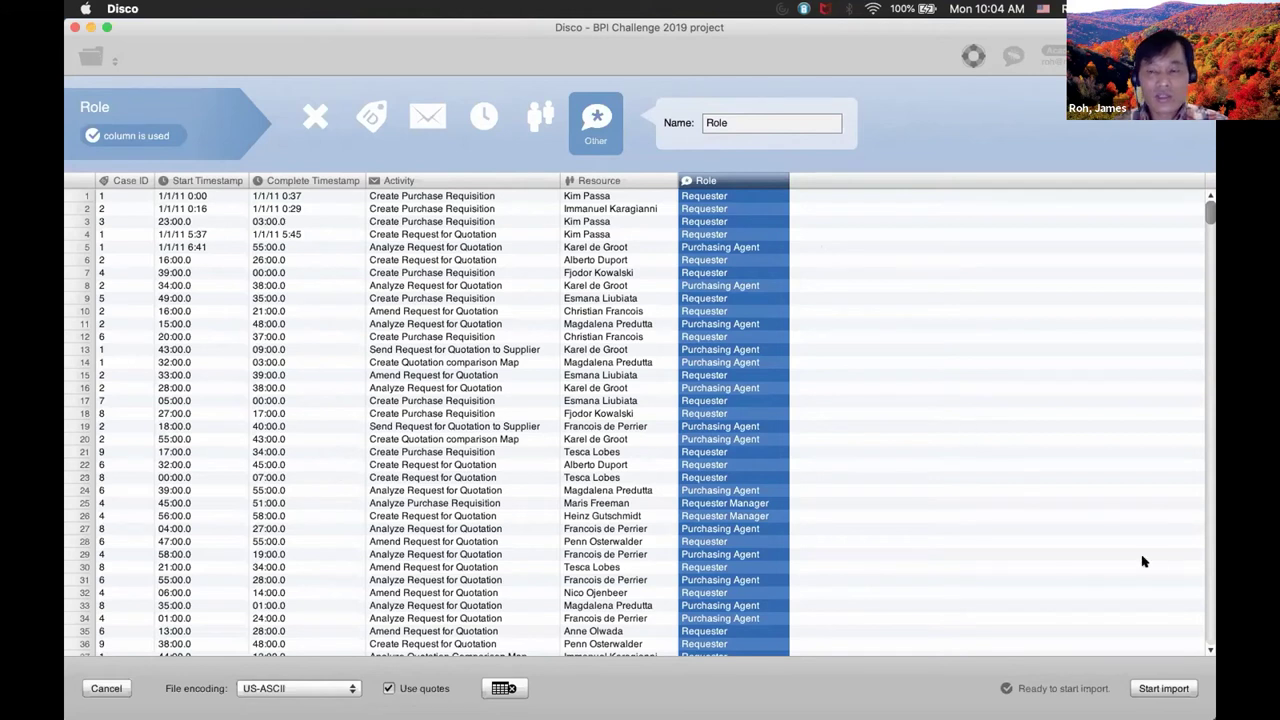
{"action": "left_click", "coordinate": [1163, 689]}
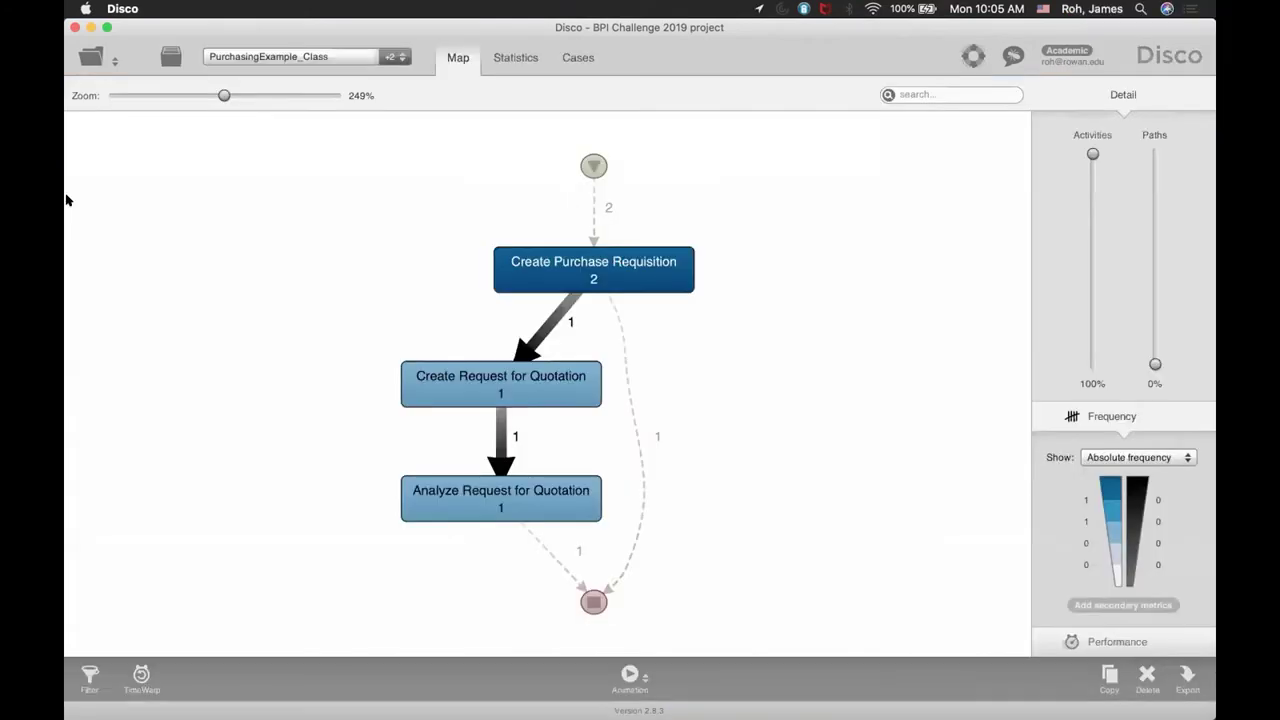
Step: Re-commit B7, B8 and B9 so their start times show full dates like 1/1/11 8:16
{"action": "mouse_move", "coordinate": [72, 200]}
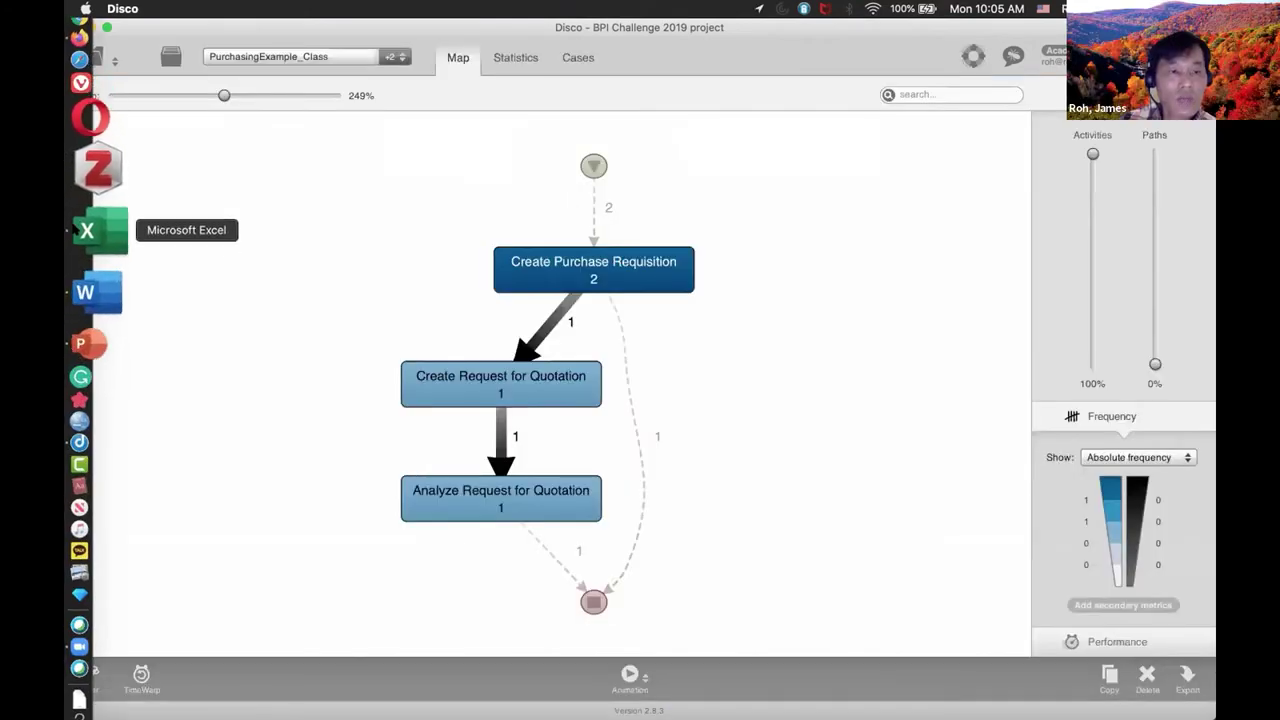
{"action": "left_click", "coordinate": [76, 229]}
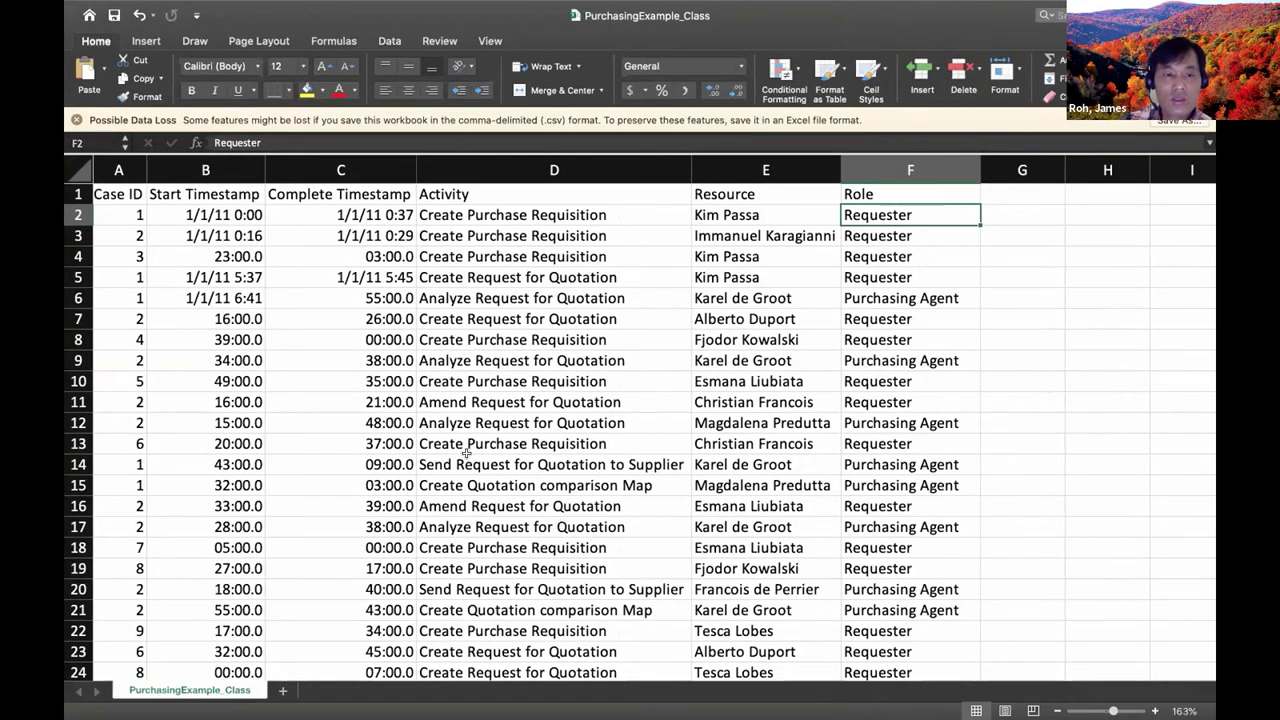
{"action": "left_click", "coordinate": [218, 394]}
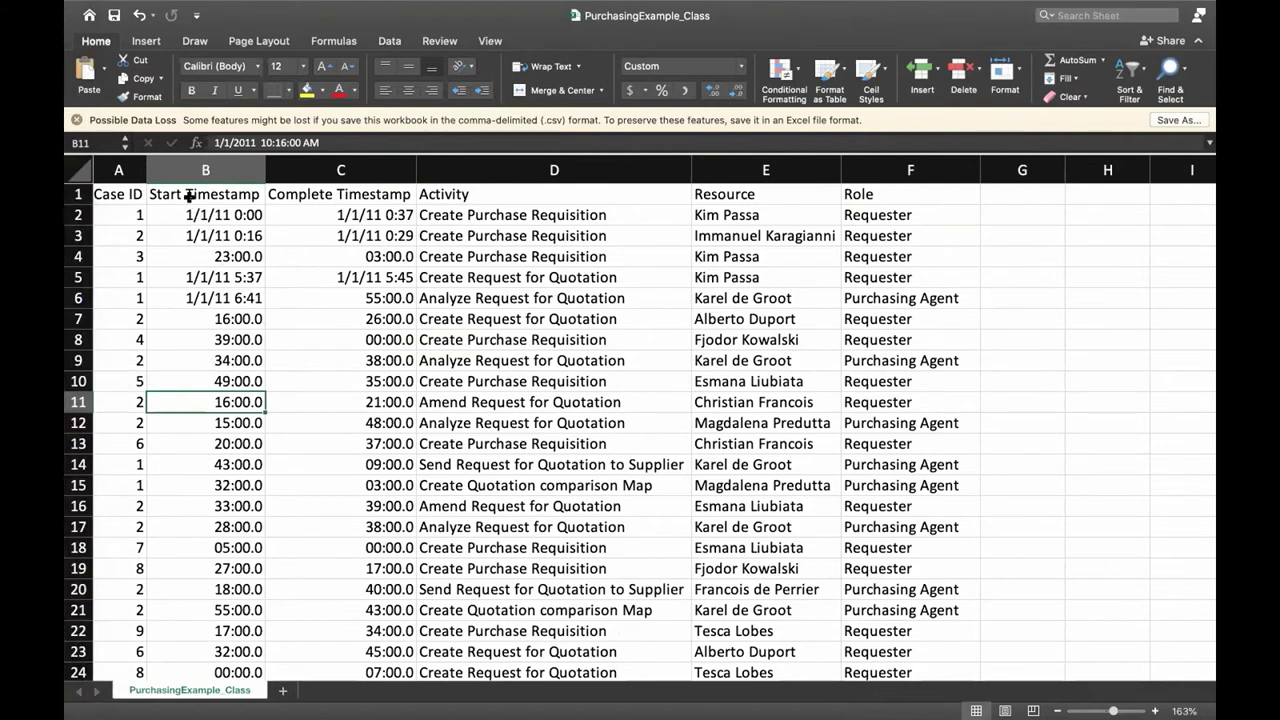
{"action": "double_click", "coordinate": [221, 313]}
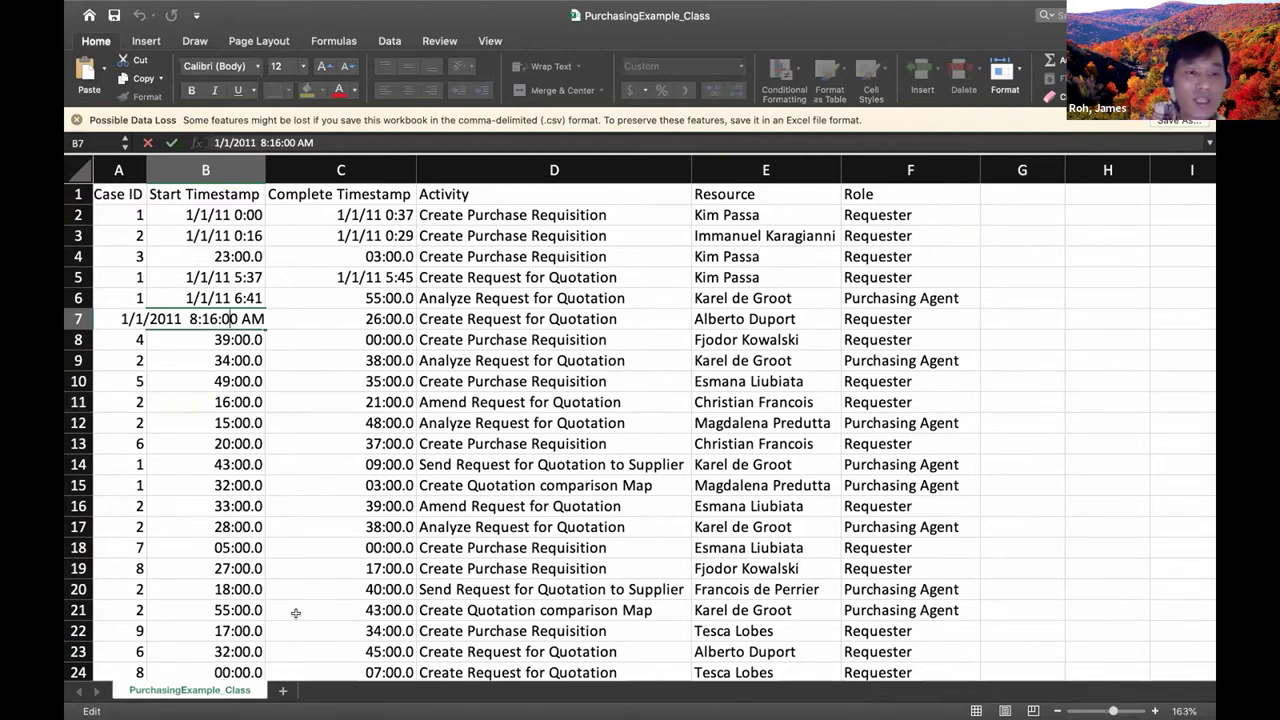
{"action": "key", "text": "Return"}
{"action": "double_click", "coordinate": [233, 340]}
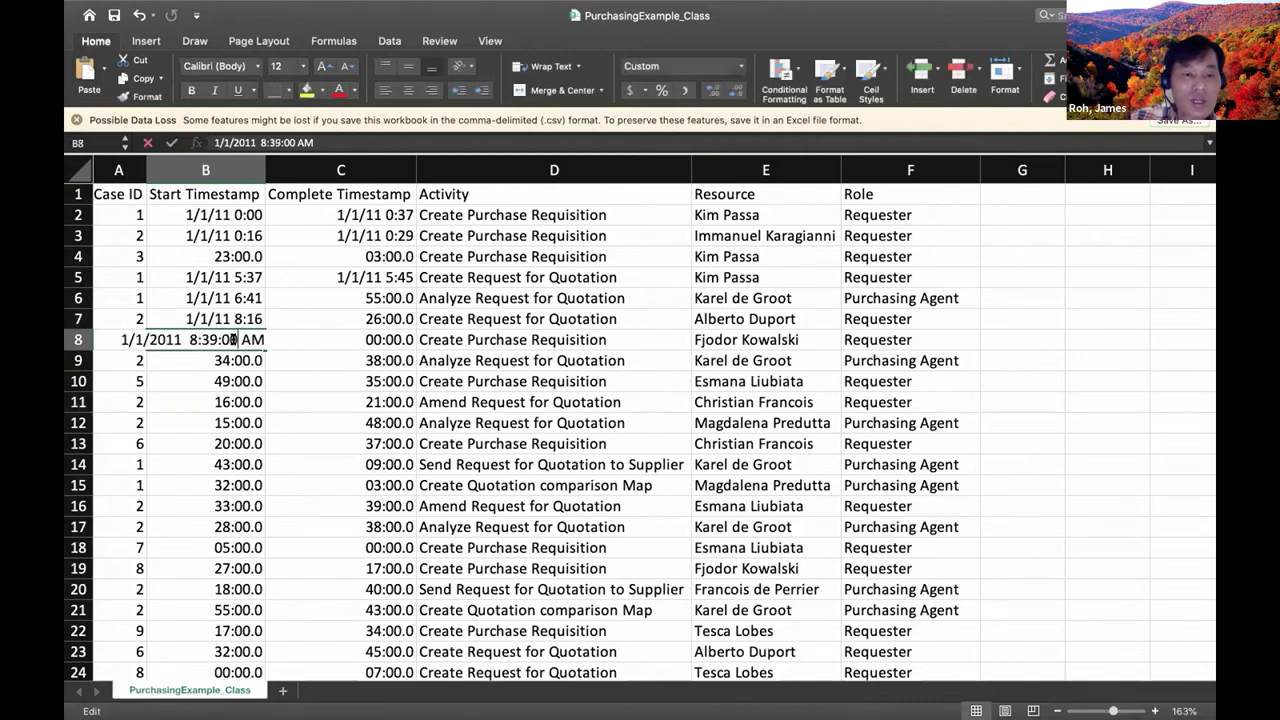
{"action": "key", "text": "Return"}
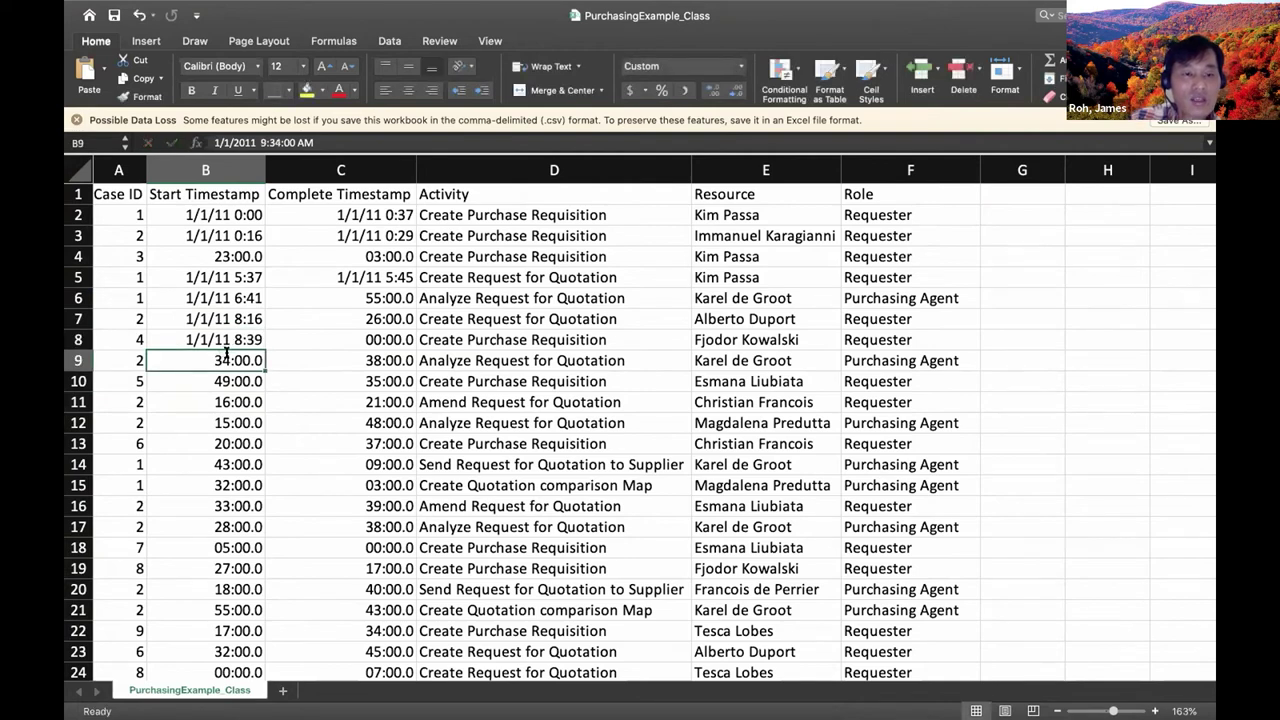
{"action": "double_click", "coordinate": [228, 357]}
{"action": "key", "text": "Return"}
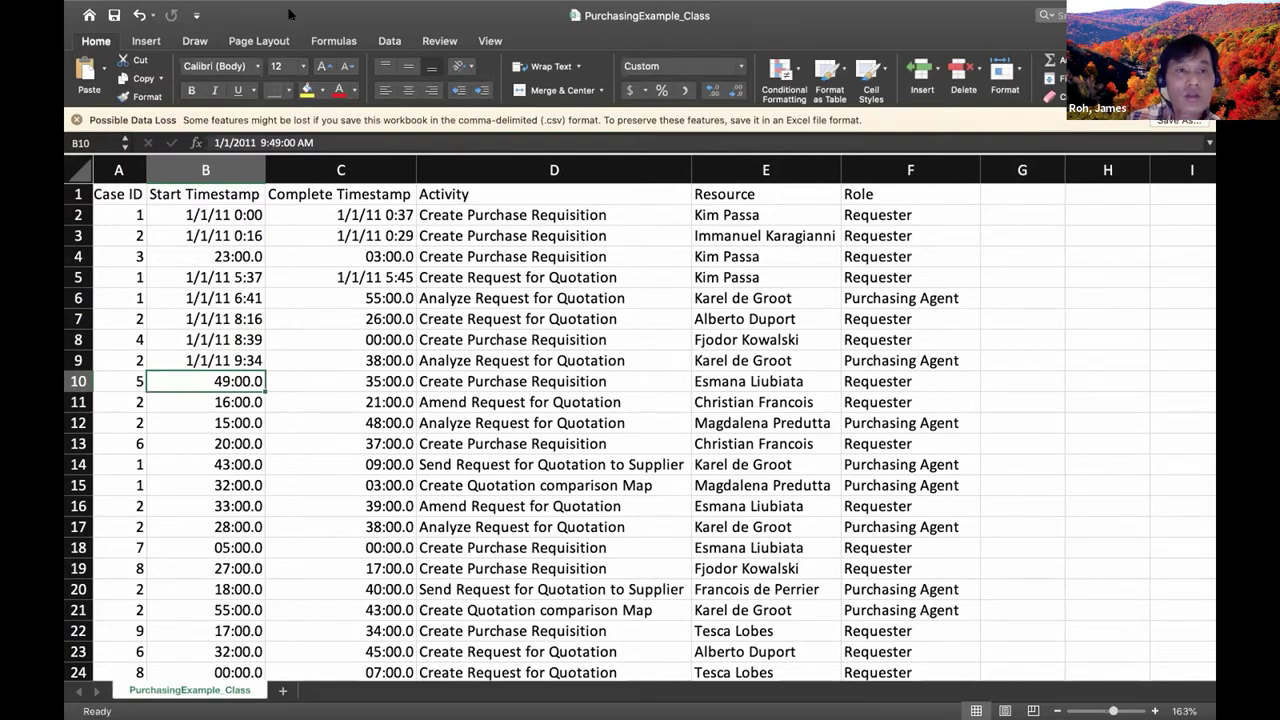
Step: Close PurchasingExample_Class without saving and return to Disco
{"action": "mouse_move", "coordinate": [233, 9]}
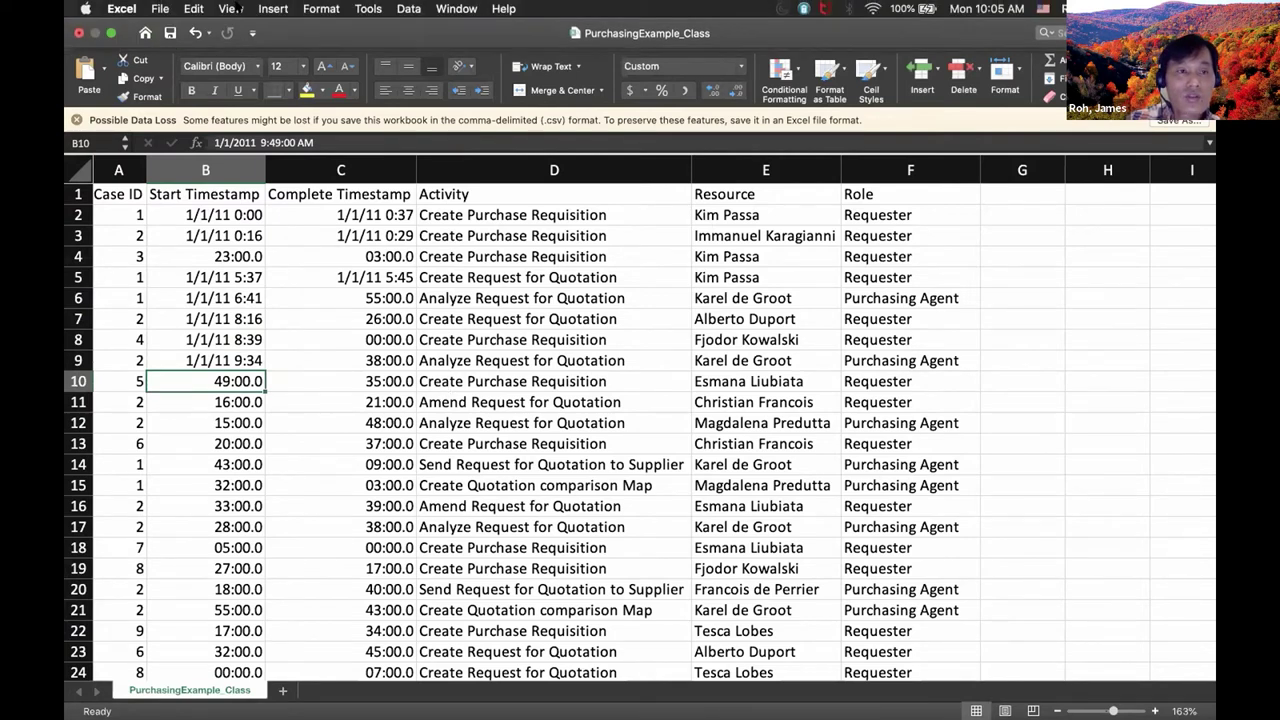
{"action": "left_click", "coordinate": [79, 33]}
{"action": "left_click", "coordinate": [587, 110]}
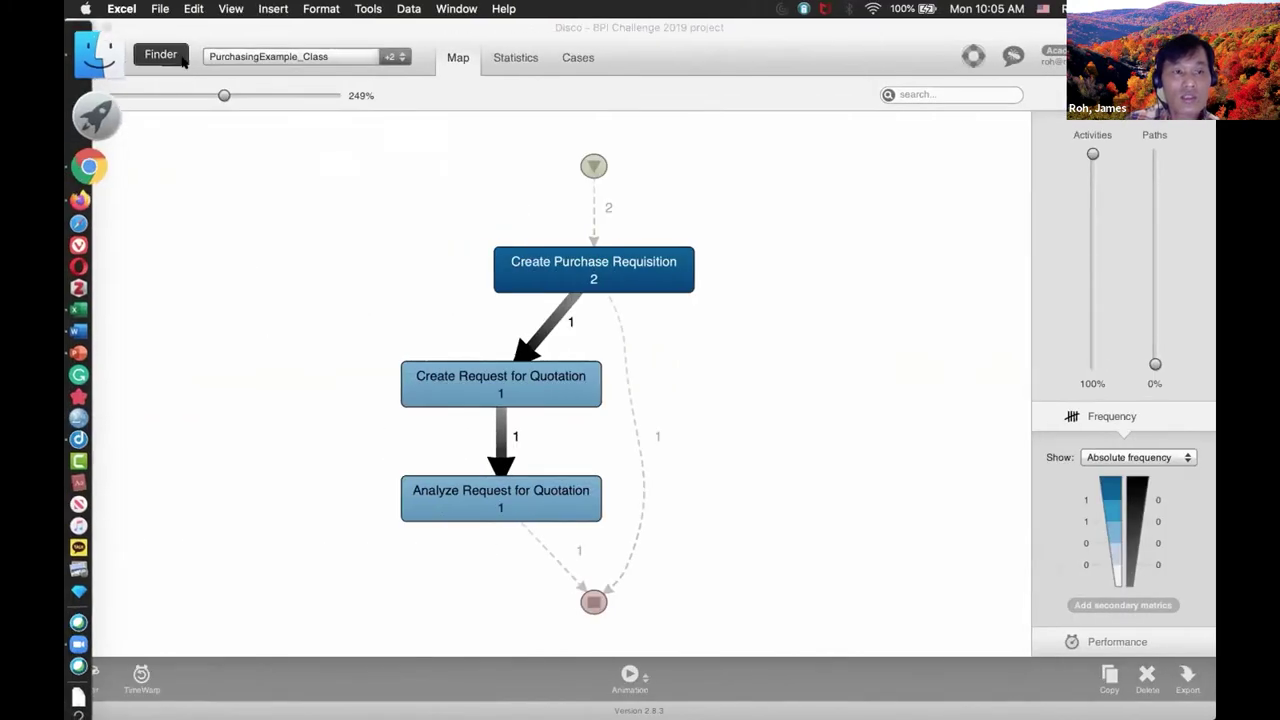
{"action": "left_click", "coordinate": [86, 60]}
Step: Dismiss Disco's file dialog to reveal the full PurchasingExample process map, then bring Excel forward
{"action": "left_click", "coordinate": [86, 60]}
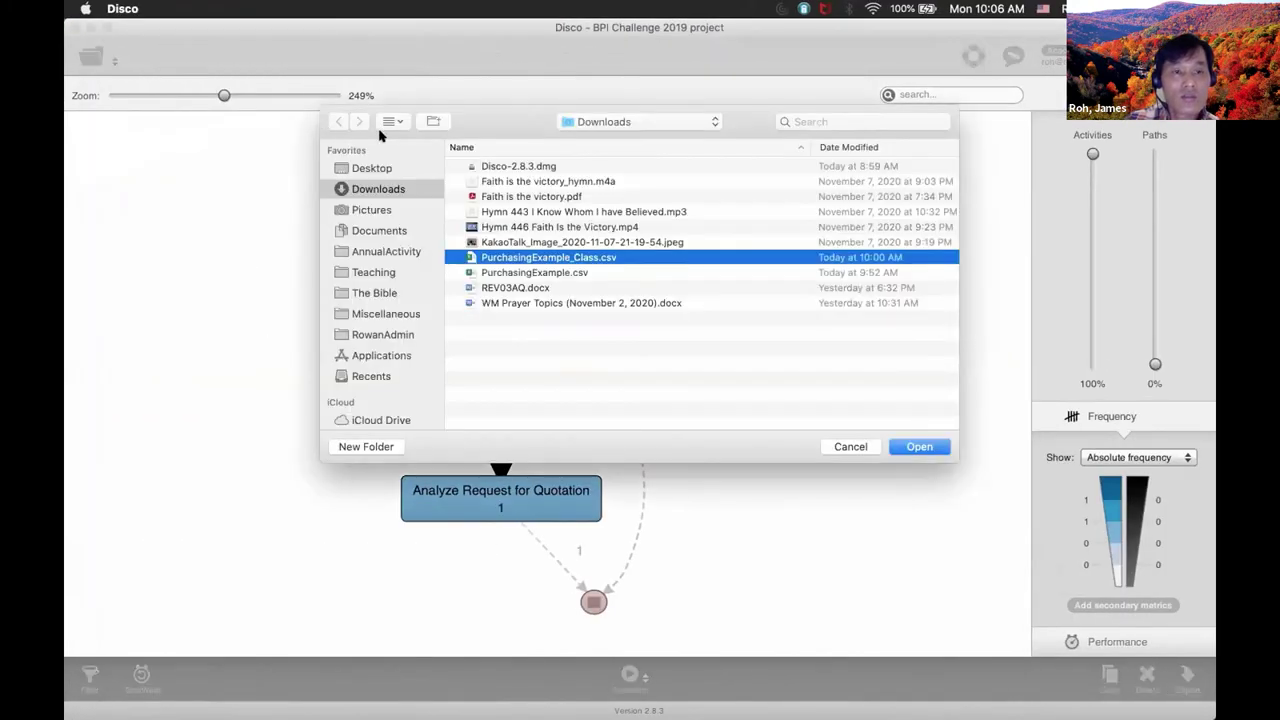
{"action": "double_click", "coordinate": [497, 278]}
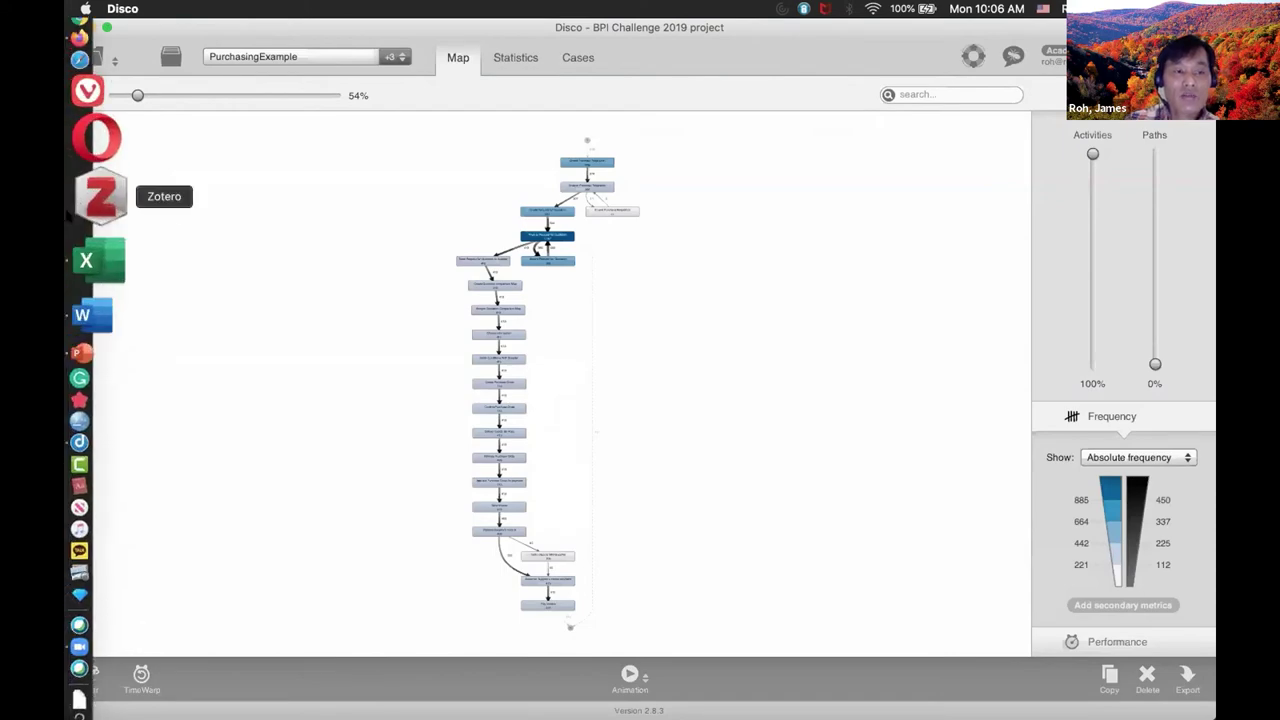
{"action": "left_click", "coordinate": [84, 226]}
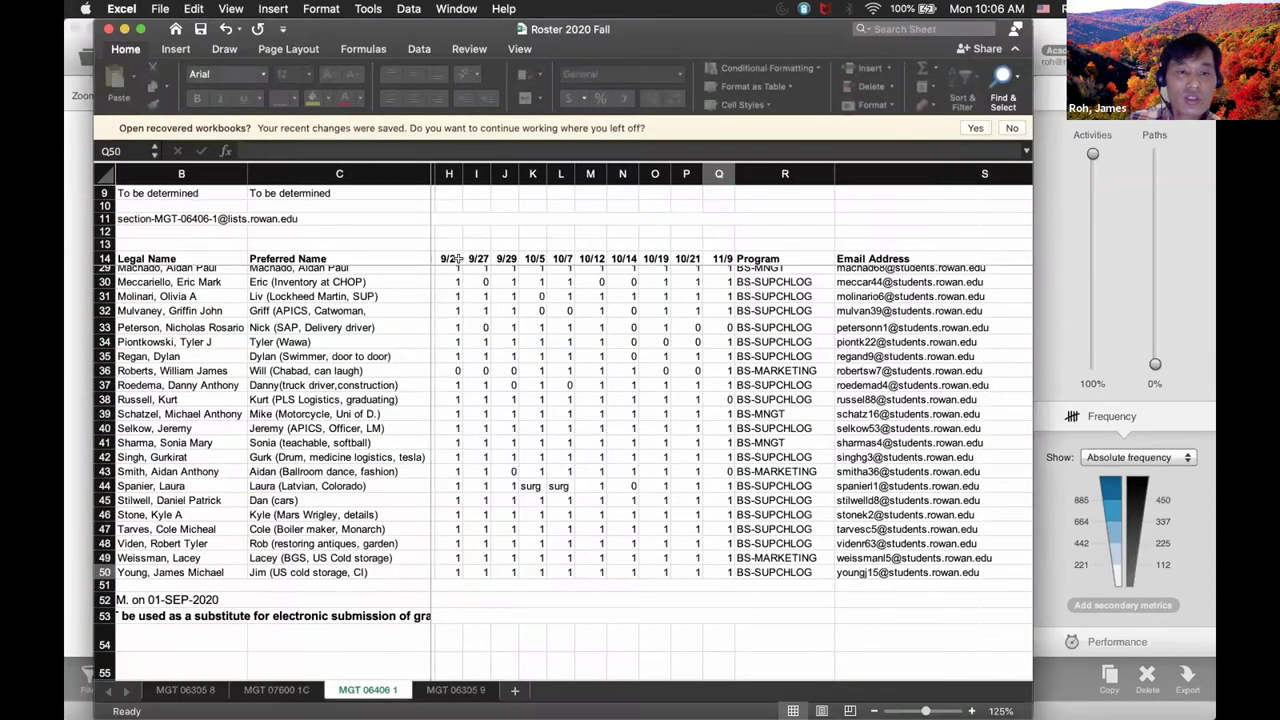
Step: Close the roster workbook, open PurchasingExample_Class from Recent, and zoom in to read the cells
{"action": "left_click", "coordinate": [107, 29]}
{"action": "mouse_move", "coordinate": [90, 206]}
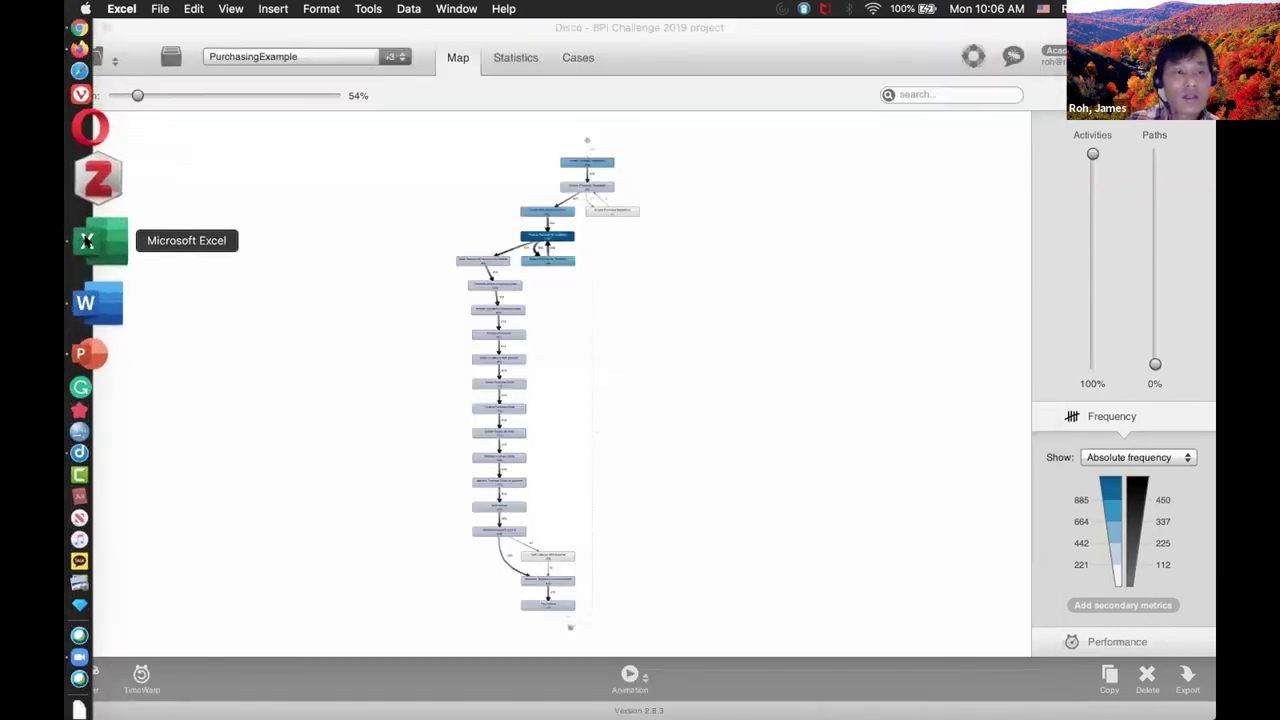
{"action": "left_click", "coordinate": [97, 240]}
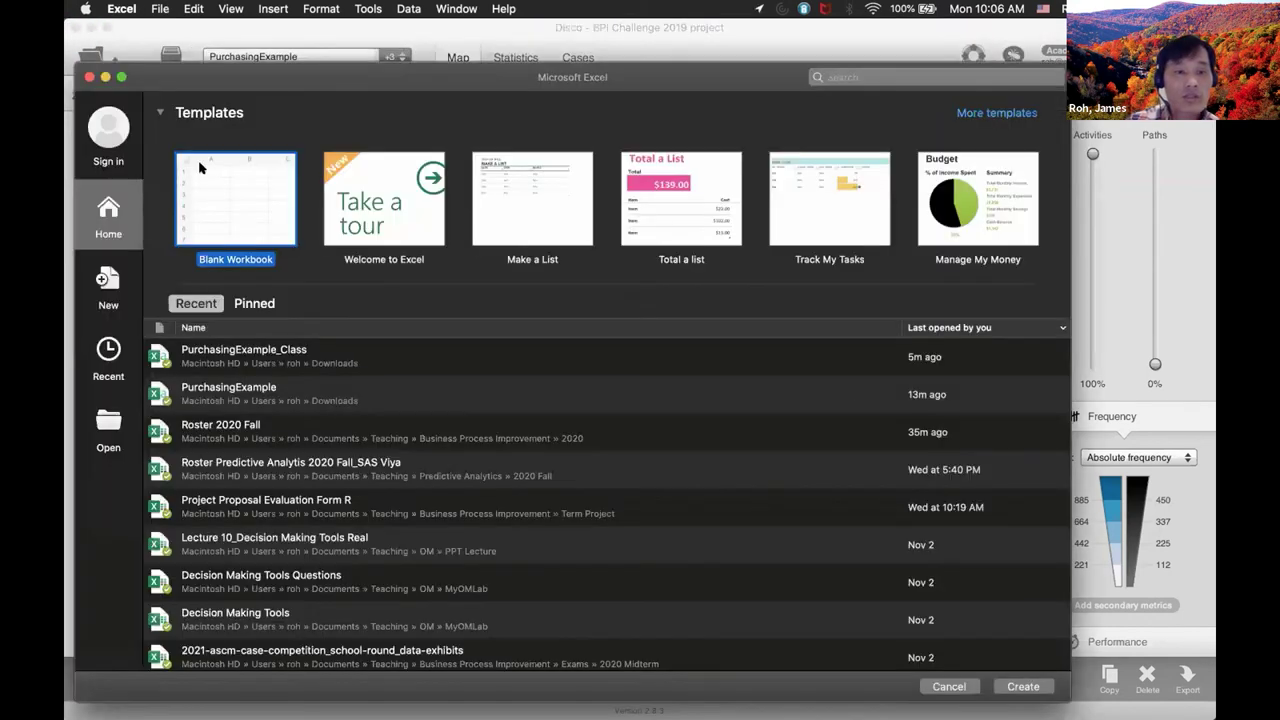
{"action": "double_click", "coordinate": [245, 352]}
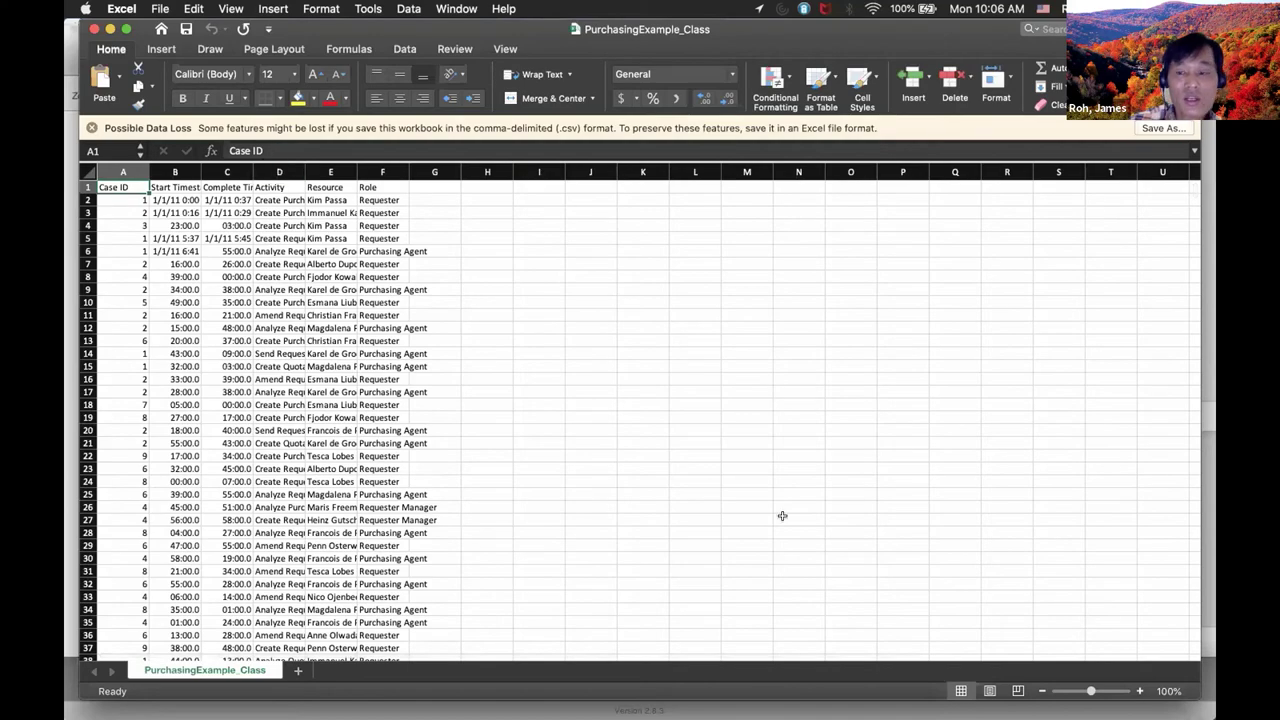
{"action": "left_click", "coordinate": [1133, 690]}
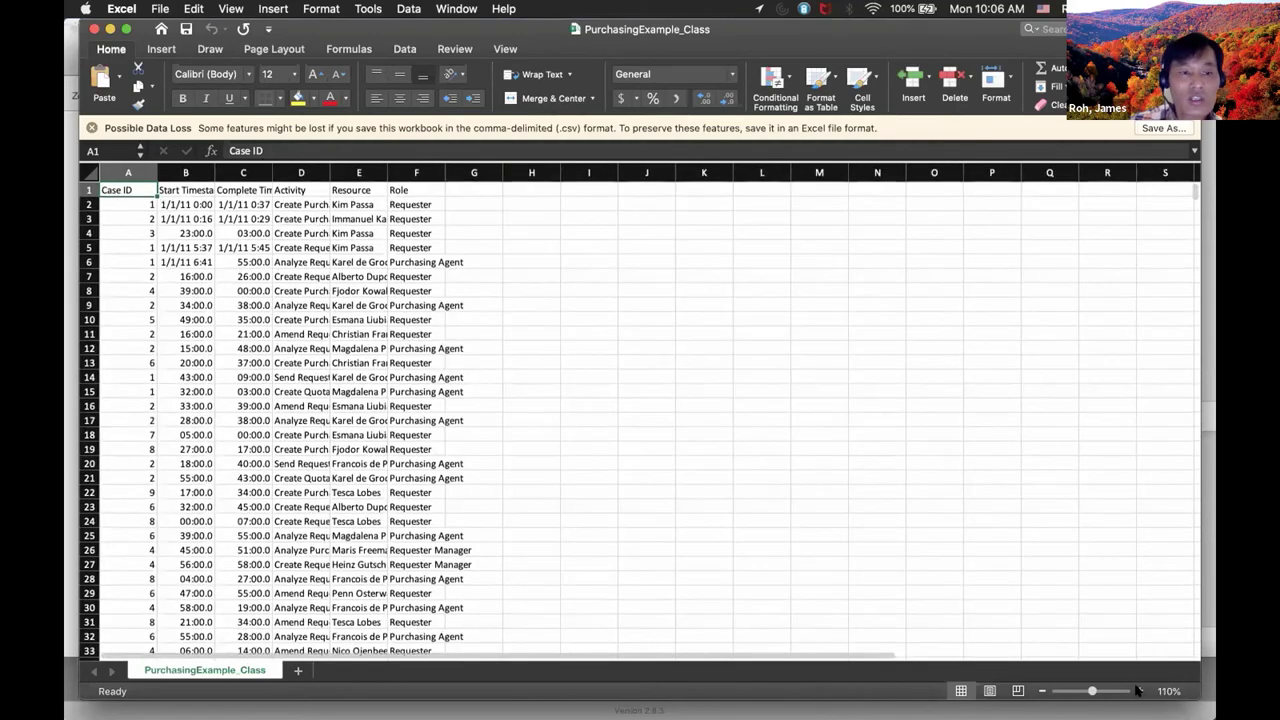
{"action": "left_click", "coordinate": [1133, 690]}
{"action": "left_click", "coordinate": [1133, 690]}
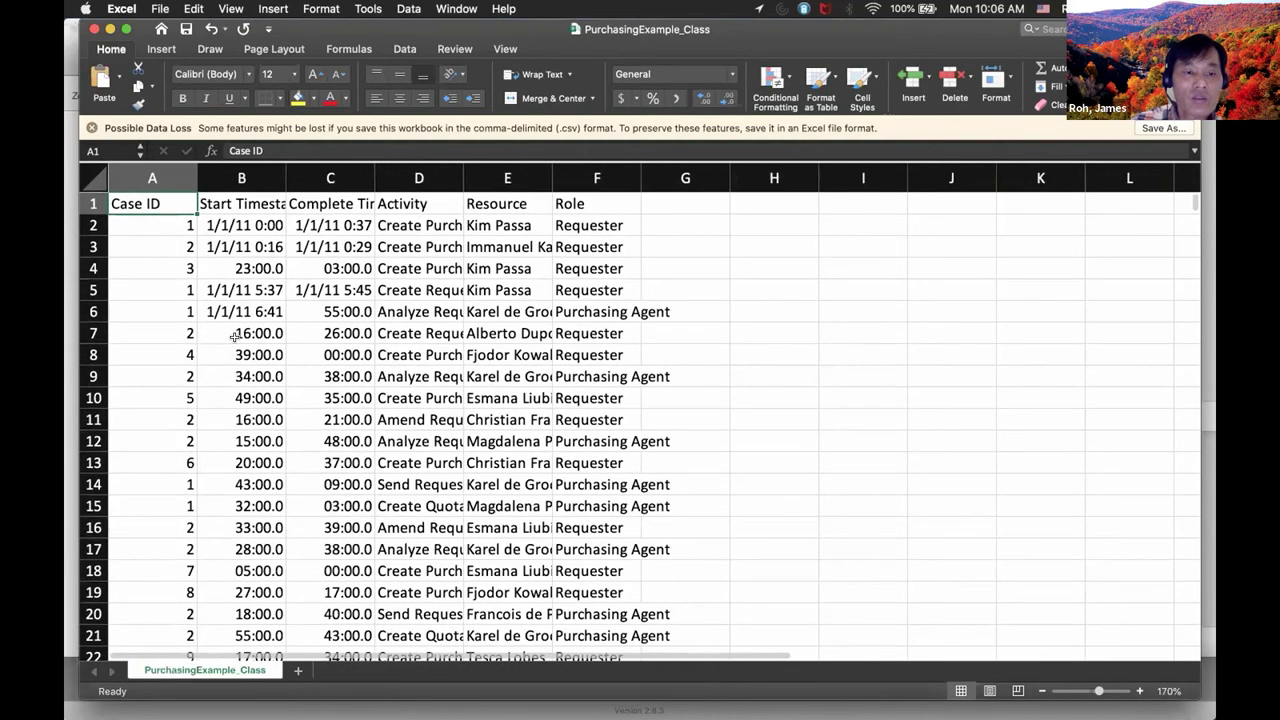
Step: Jump to the last data rows and inspect the full start and complete times in rows 9117 and 9114
{"action": "left_click", "coordinate": [234, 337]}
{"action": "key", "text": "super+Down"}
{"action": "double_click", "coordinate": [250, 355]}
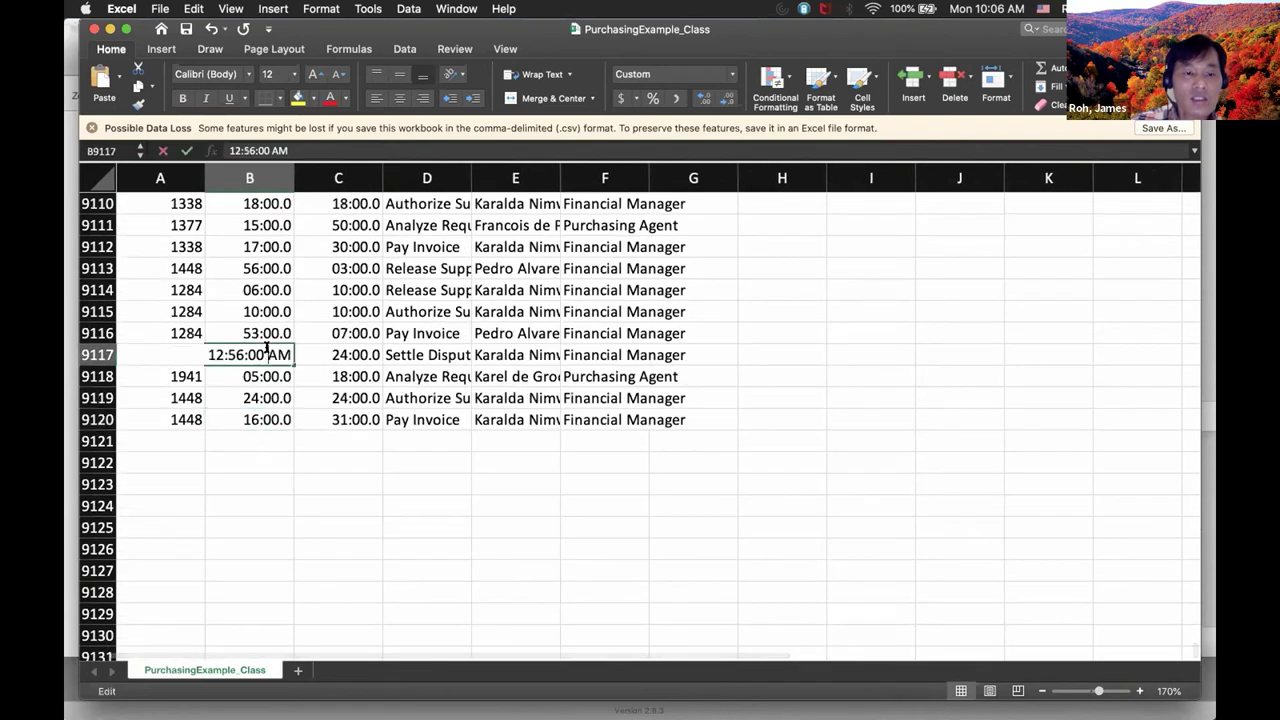
{"action": "double_click", "coordinate": [362, 355]}
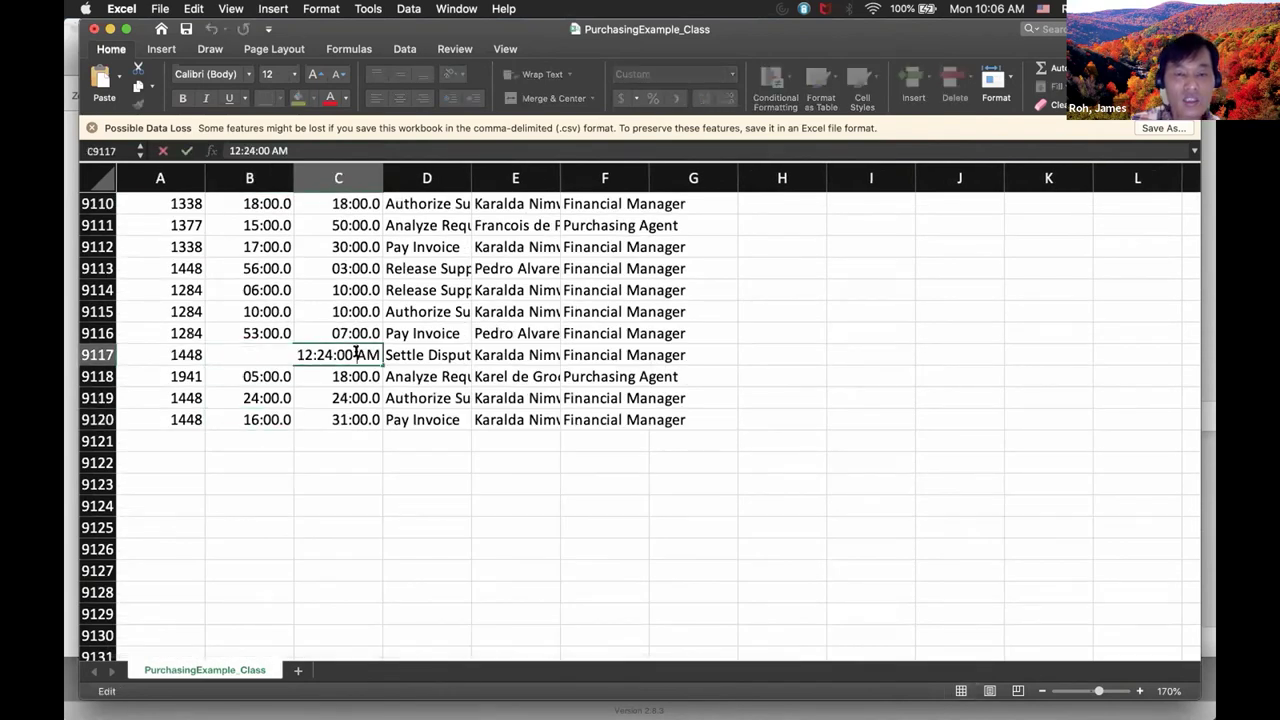
{"action": "key", "text": "Return"}
{"action": "double_click", "coordinate": [249, 289]}
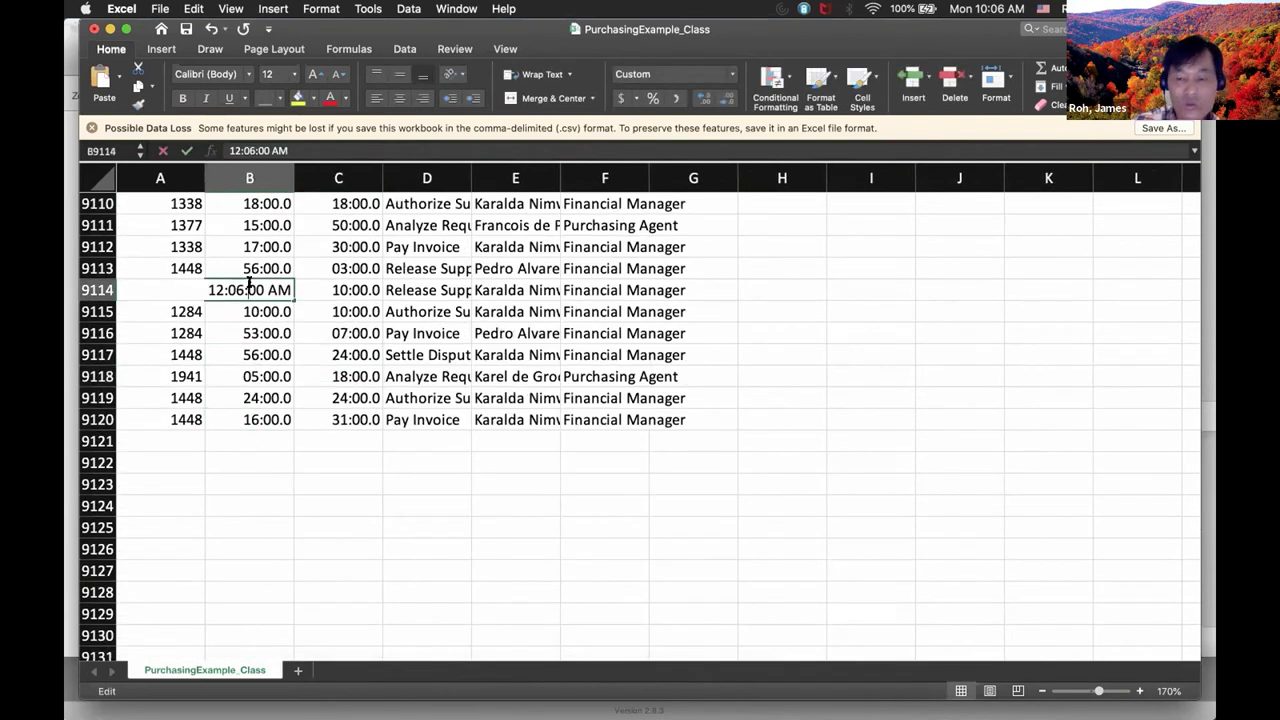
{"action": "key", "text": "Return"}
{"action": "double_click", "coordinate": [330, 284]}
{"action": "key", "text": "Escape"}
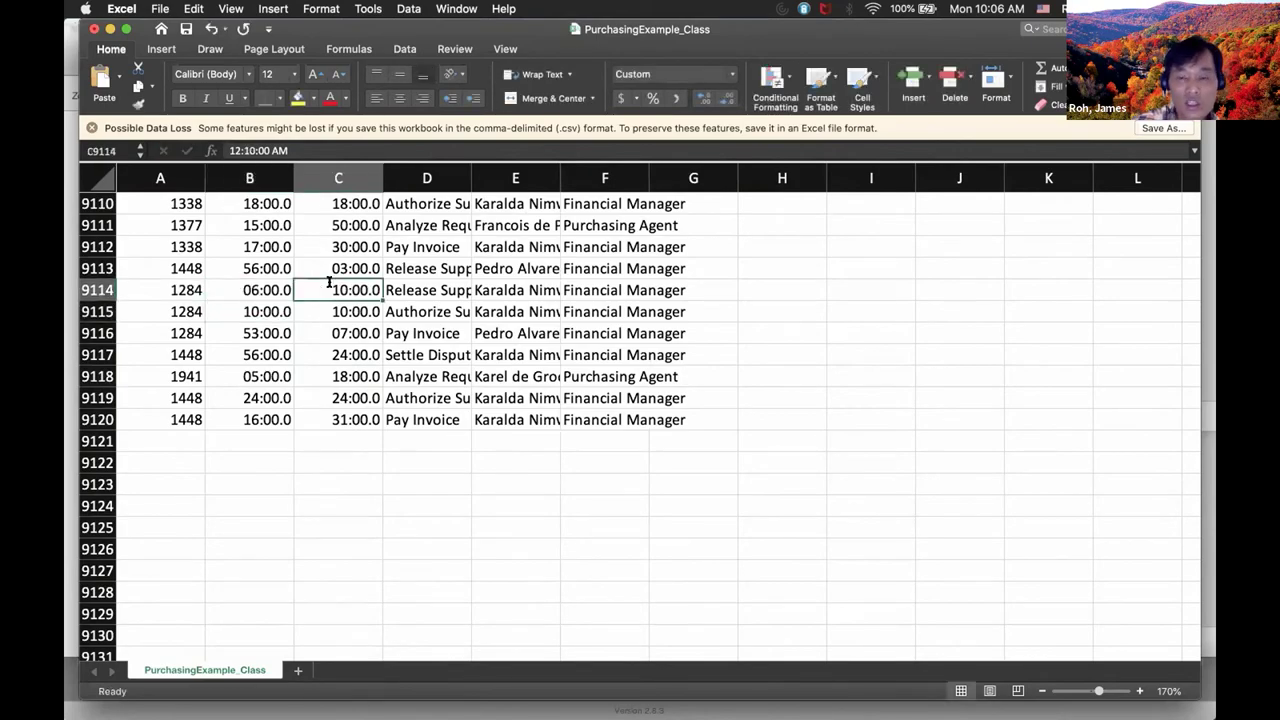
{"action": "key", "text": "Return"}
Step: Scroll back up and close PurchasingExample_Class with Don't Save
{"action": "scroll", "coordinate": [405, 370], "scroll_direction": "up", "scroll_amount": 15}
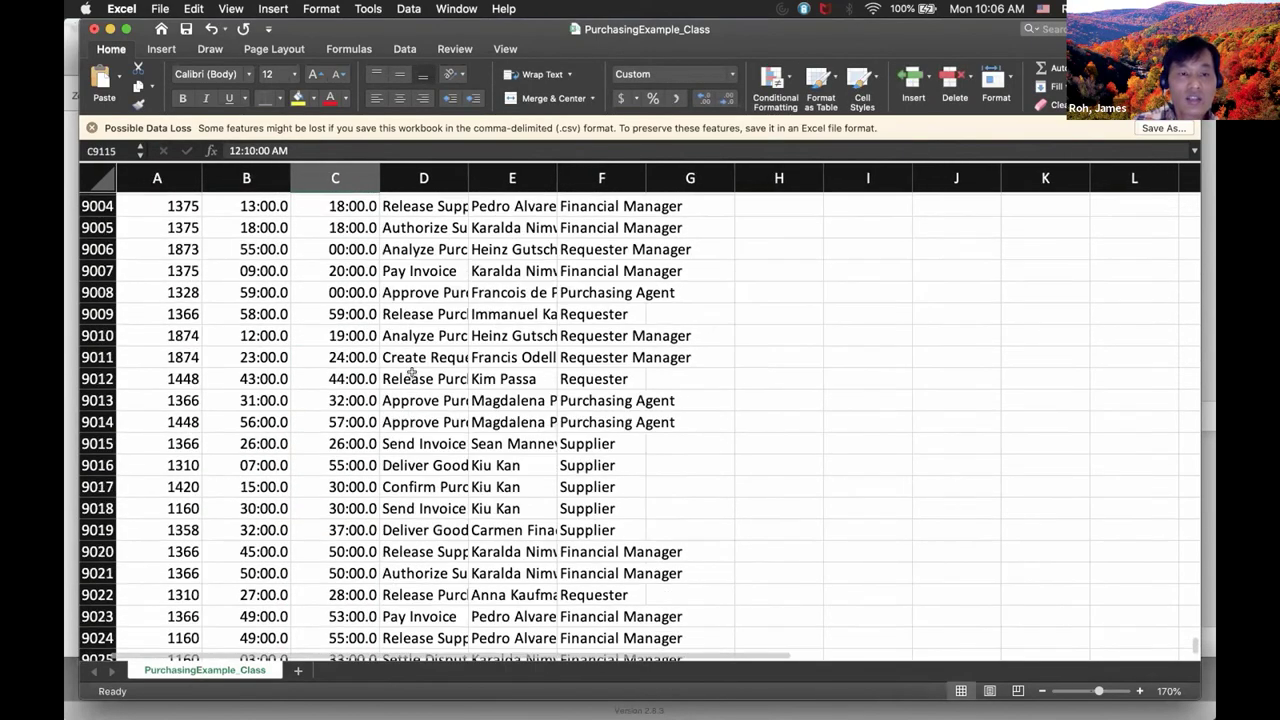
{"action": "scroll", "coordinate": [411, 372], "scroll_direction": "up", "scroll_amount": 20}
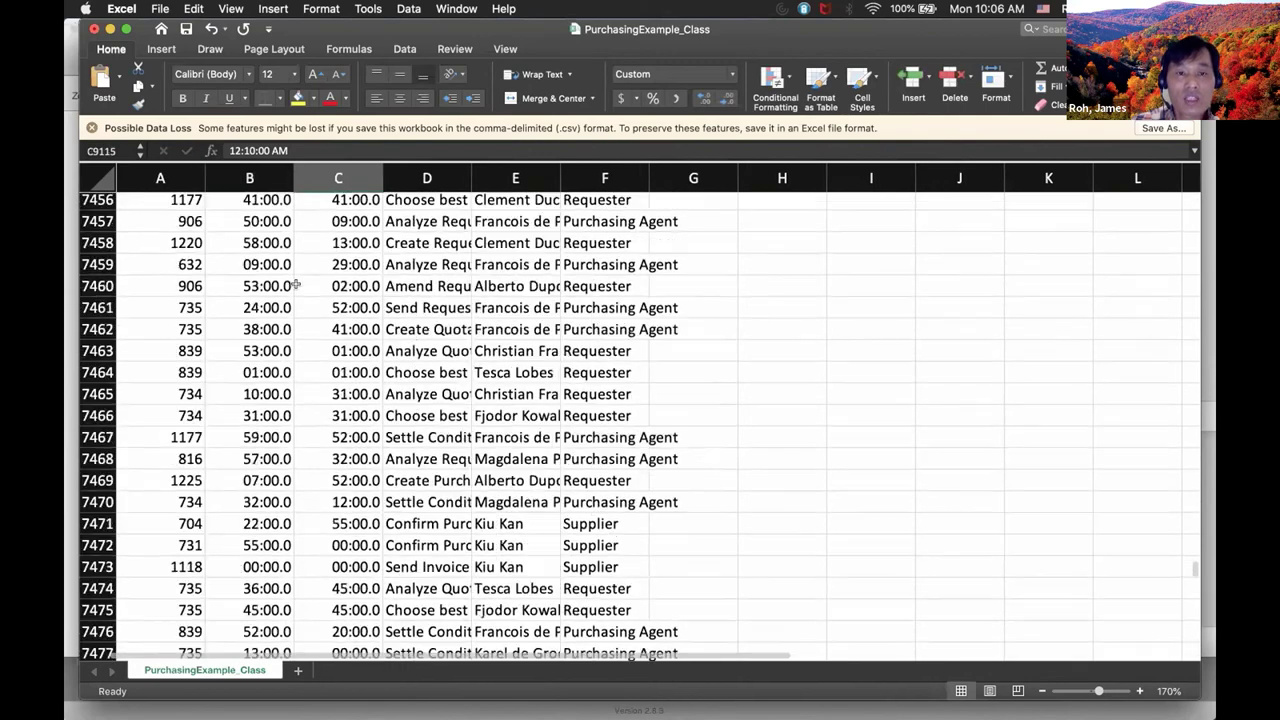
{"action": "scroll", "coordinate": [296, 285], "scroll_direction": "up", "scroll_amount": 20}
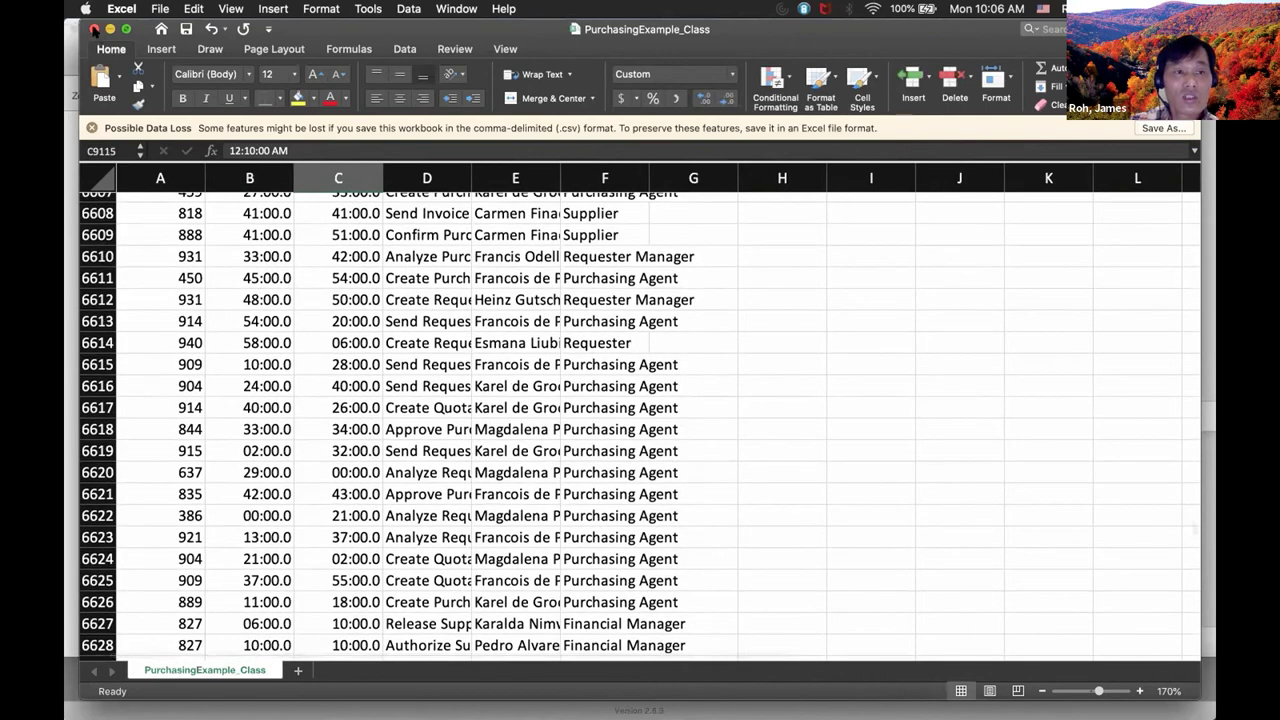
{"action": "left_click", "coordinate": [93, 28]}
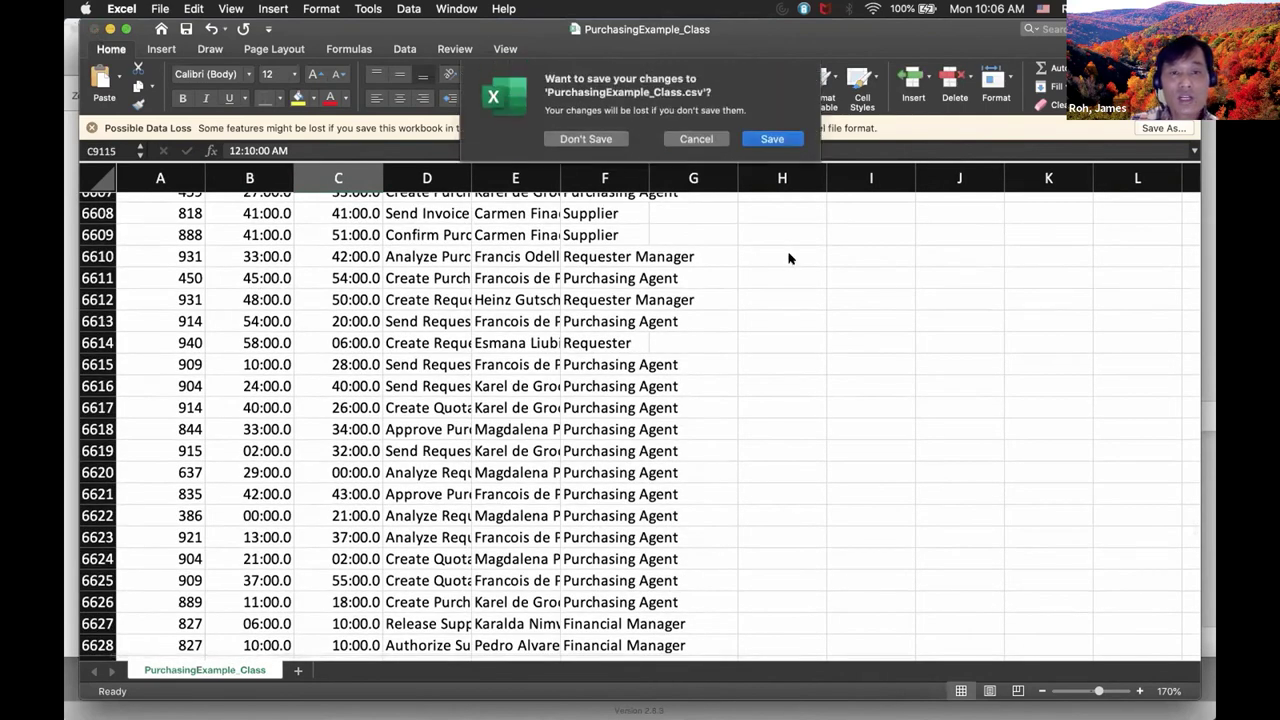
{"action": "left_click", "coordinate": [592, 139]}
Step: Download PurchasingExample.csv from the Canvas course's Disco module, saving the file
{"action": "mouse_move", "coordinate": [66, 160]}
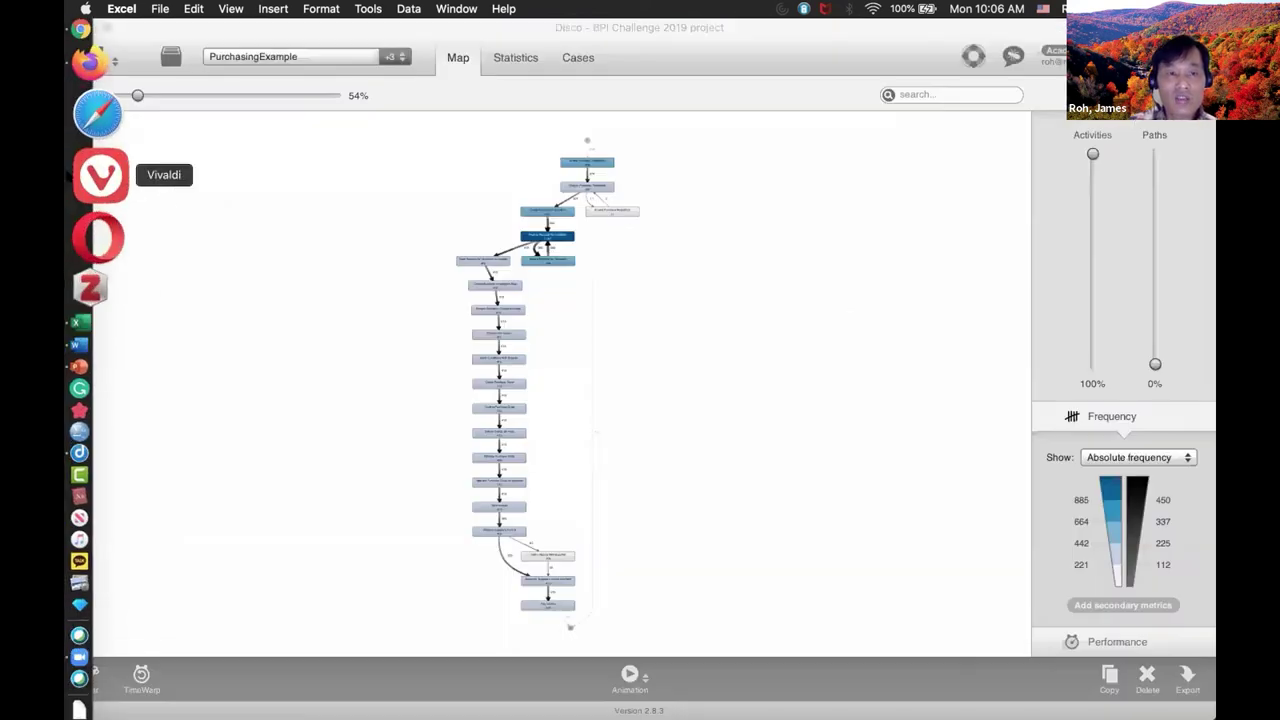
{"action": "left_click", "coordinate": [86, 132]}
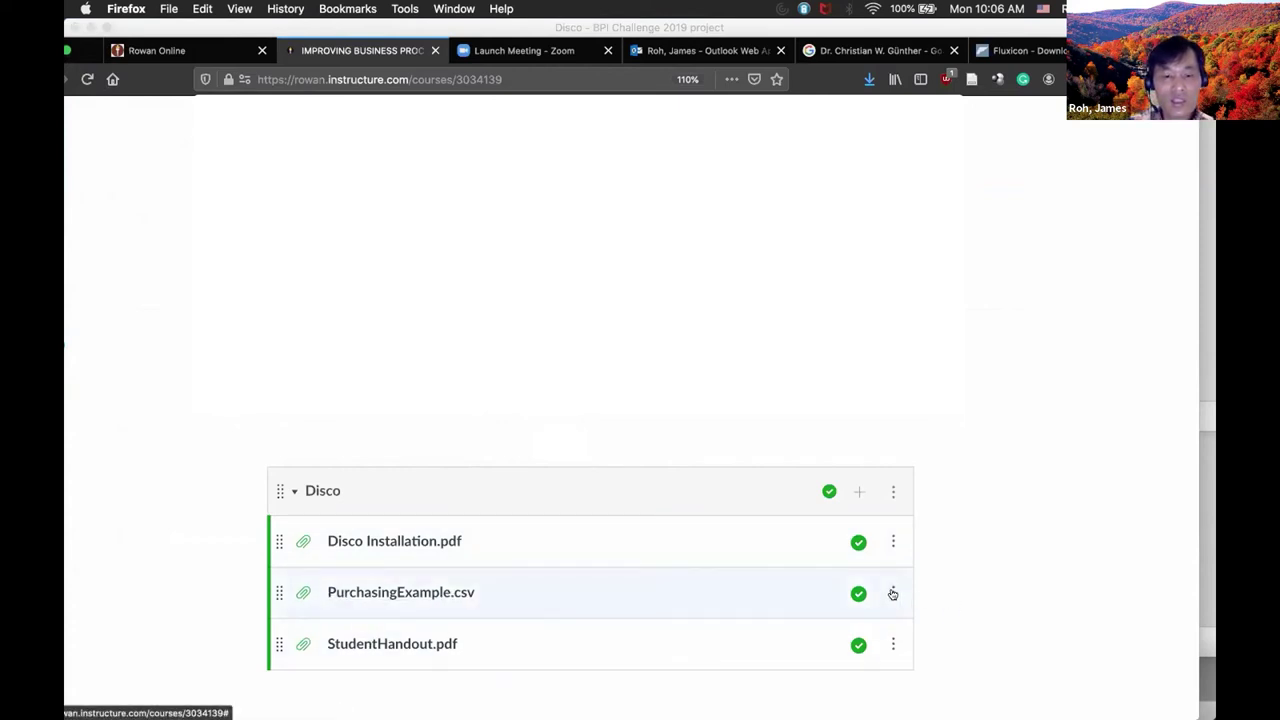
{"action": "left_click", "coordinate": [350, 594]}
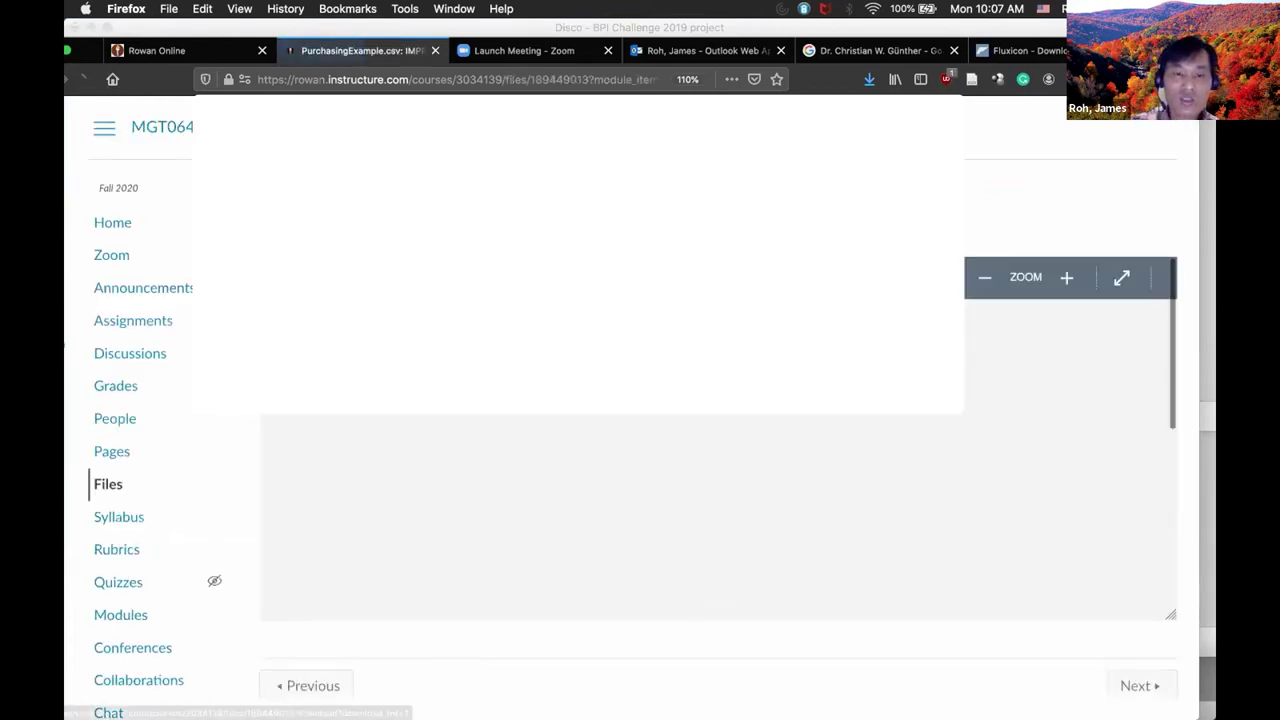
{"action": "left_click", "coordinate": [406, 246]}
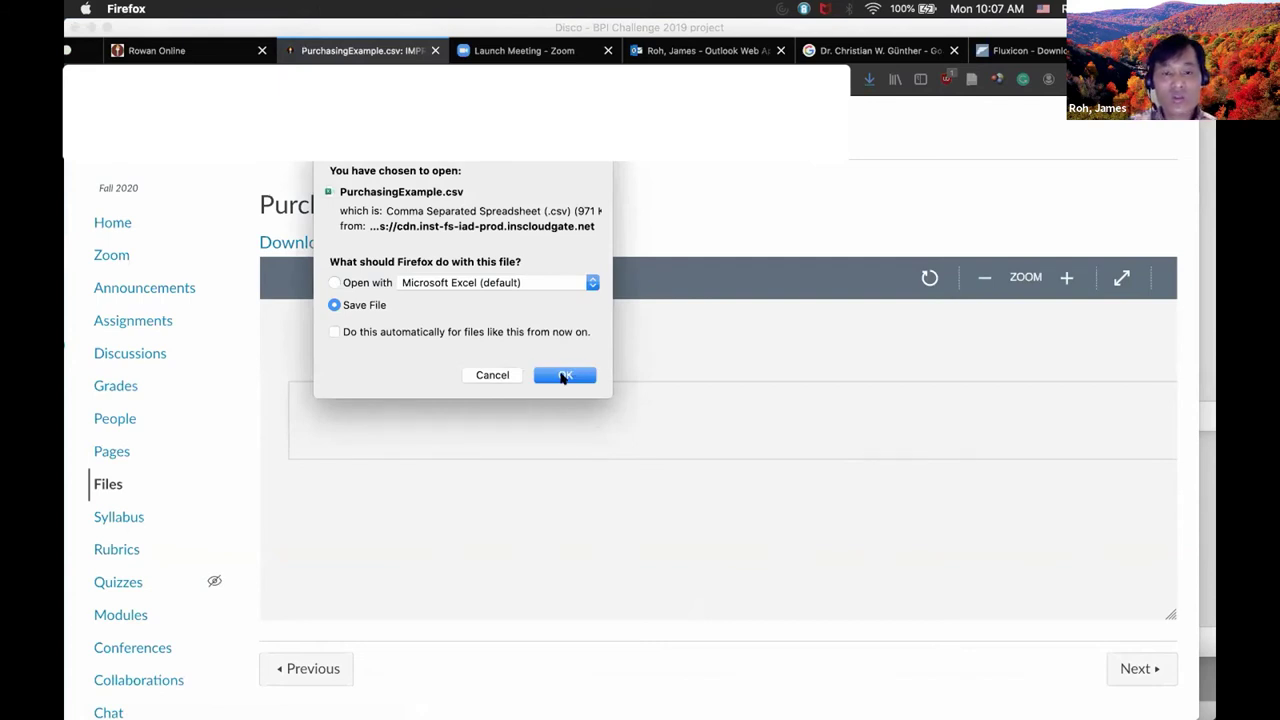
{"action": "left_click", "coordinate": [564, 375]}
Step: Download PurchasingExample.csv again, check it in Downloads, and return to Disco
{"action": "mouse_move", "coordinate": [66, 245]}
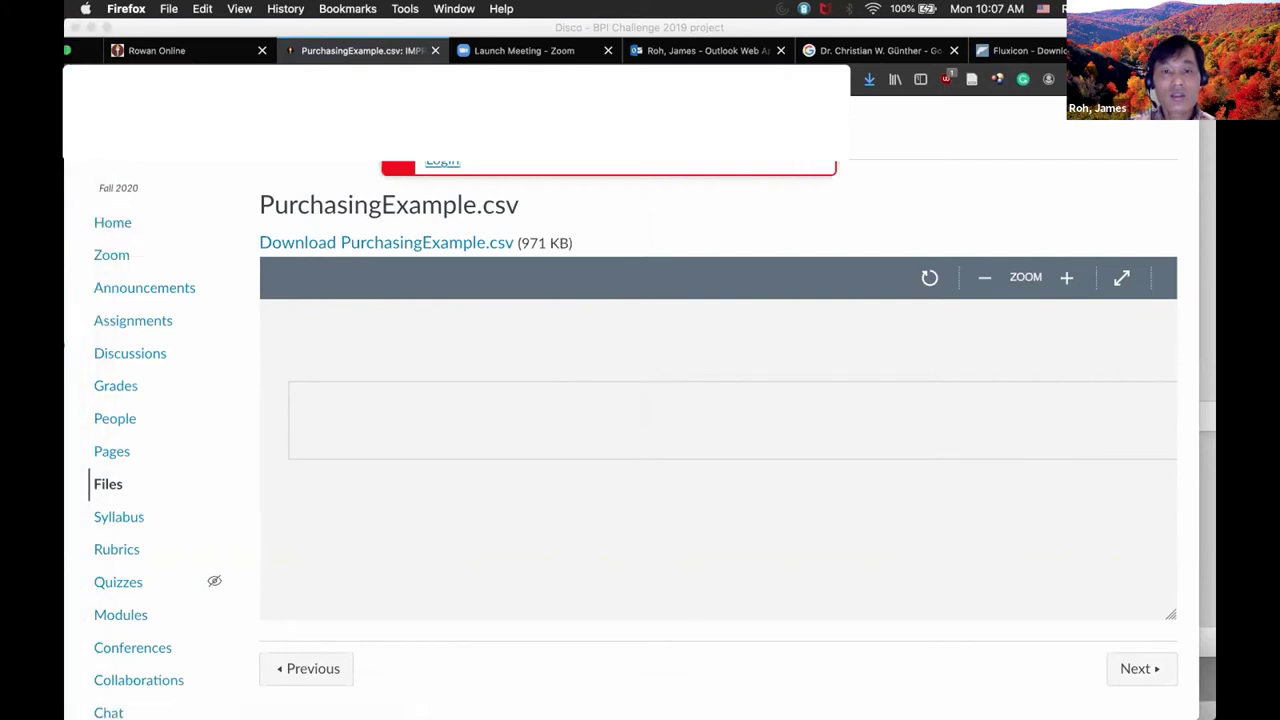
{"action": "left_click", "coordinate": [406, 246]}
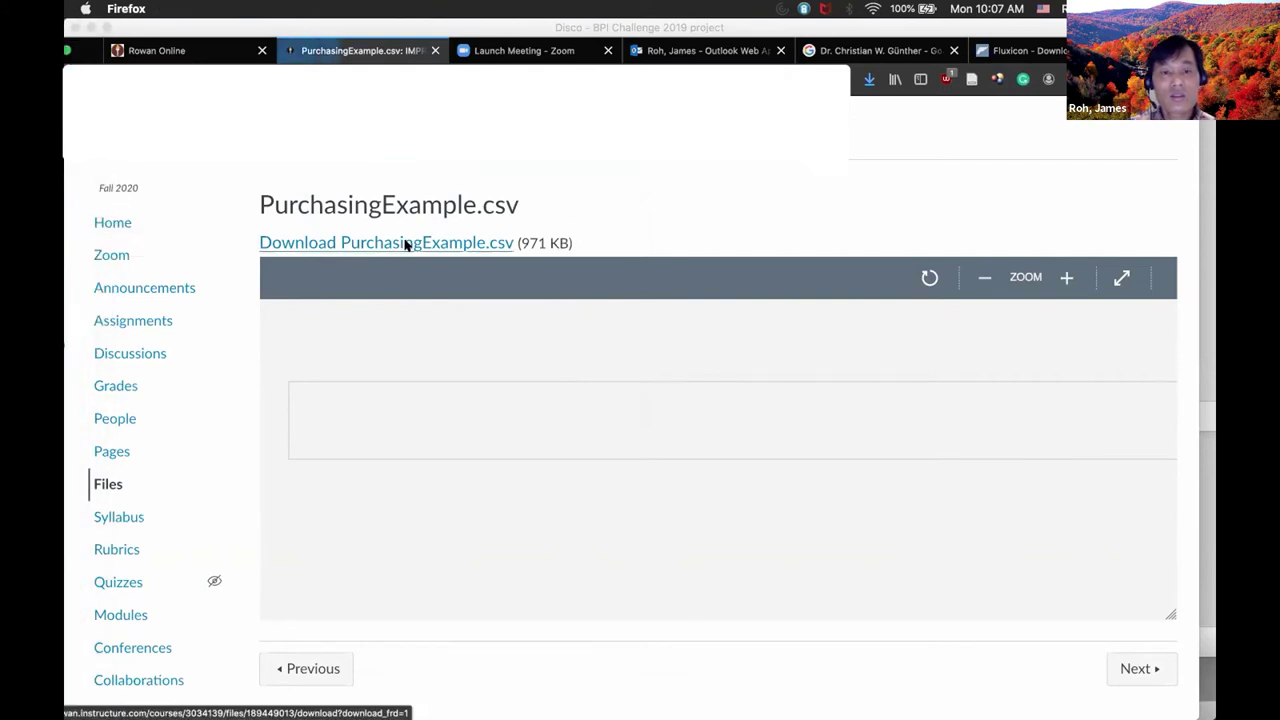
{"action": "left_click", "coordinate": [560, 374]}
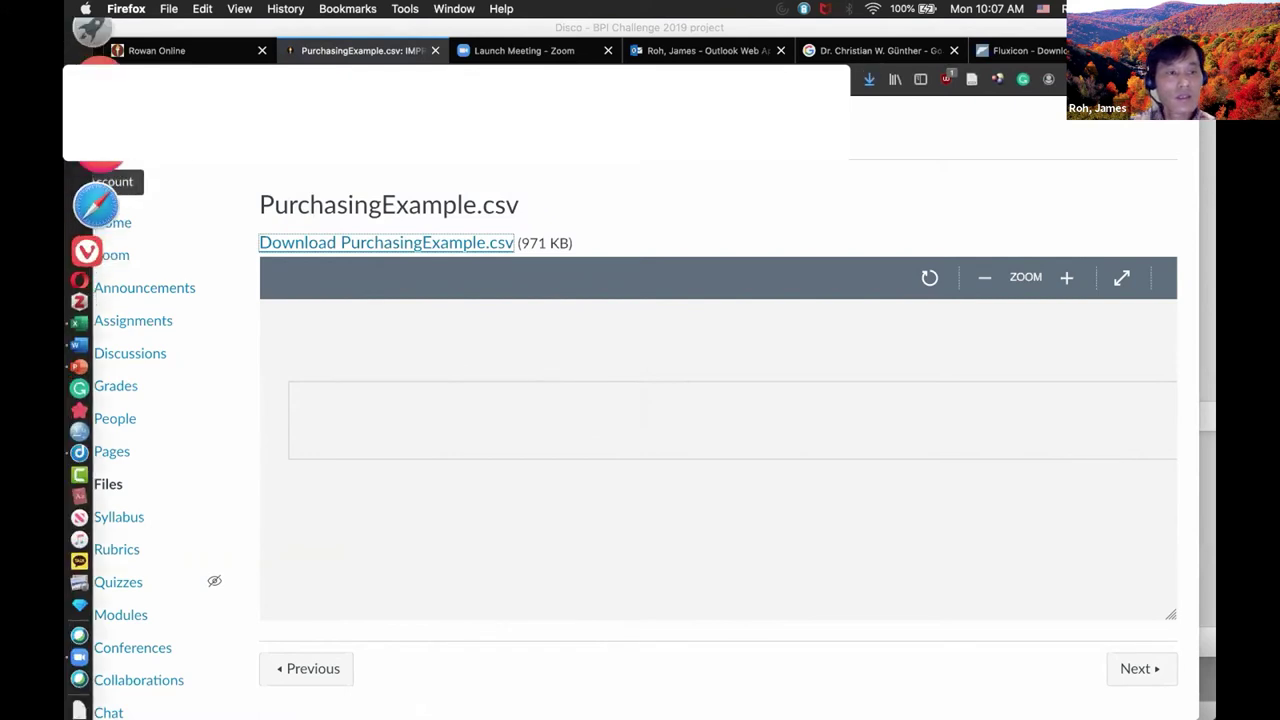
{"action": "left_click", "coordinate": [92, 185]}
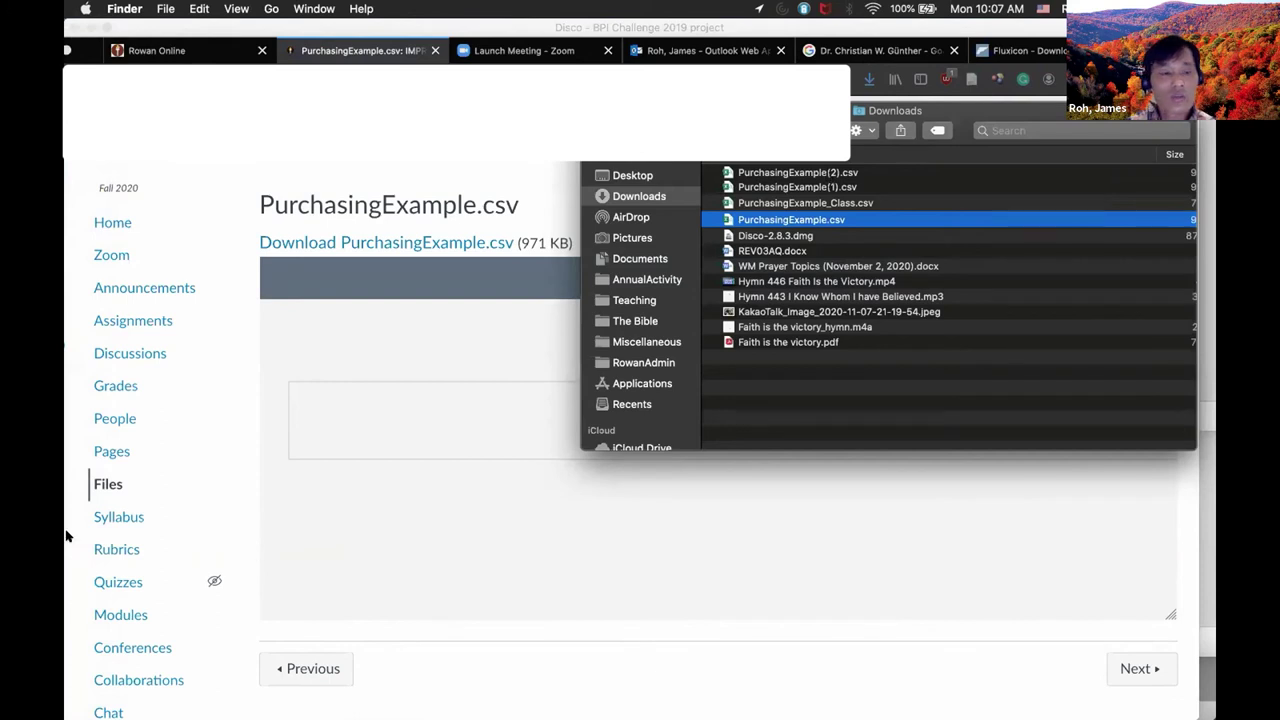
{"action": "mouse_move", "coordinate": [86, 530]}
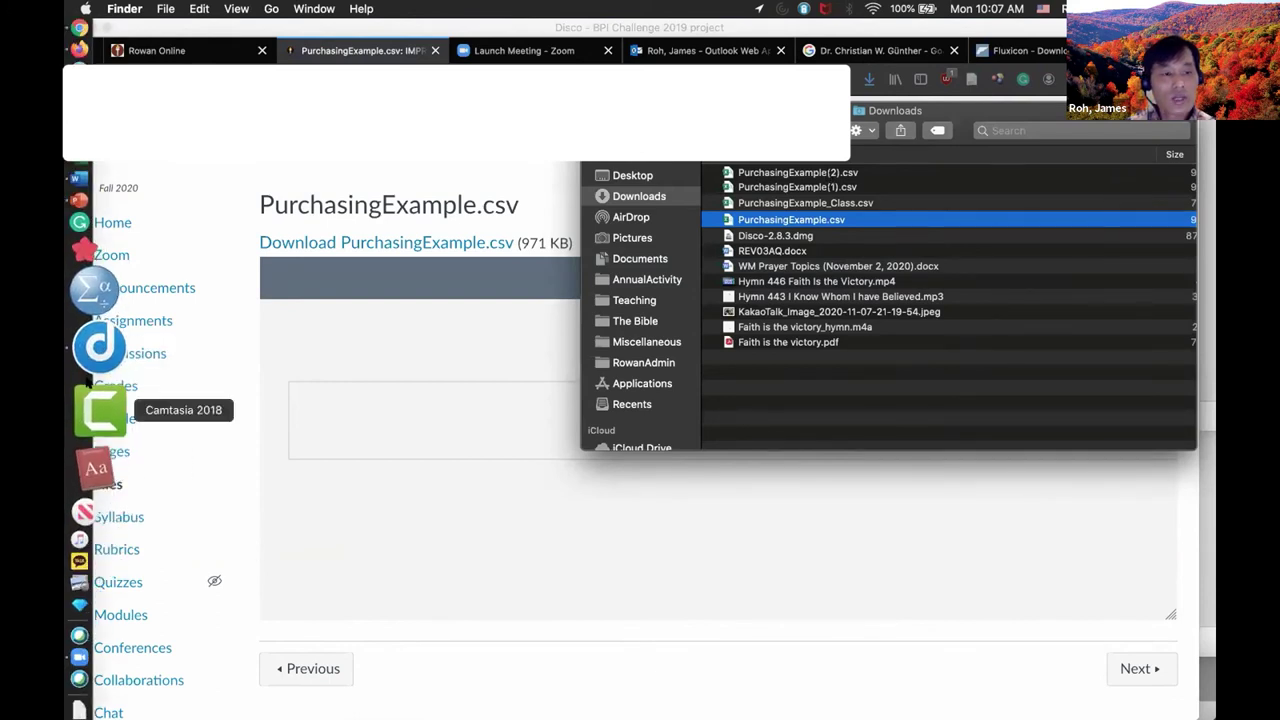
{"action": "left_click", "coordinate": [92, 370]}
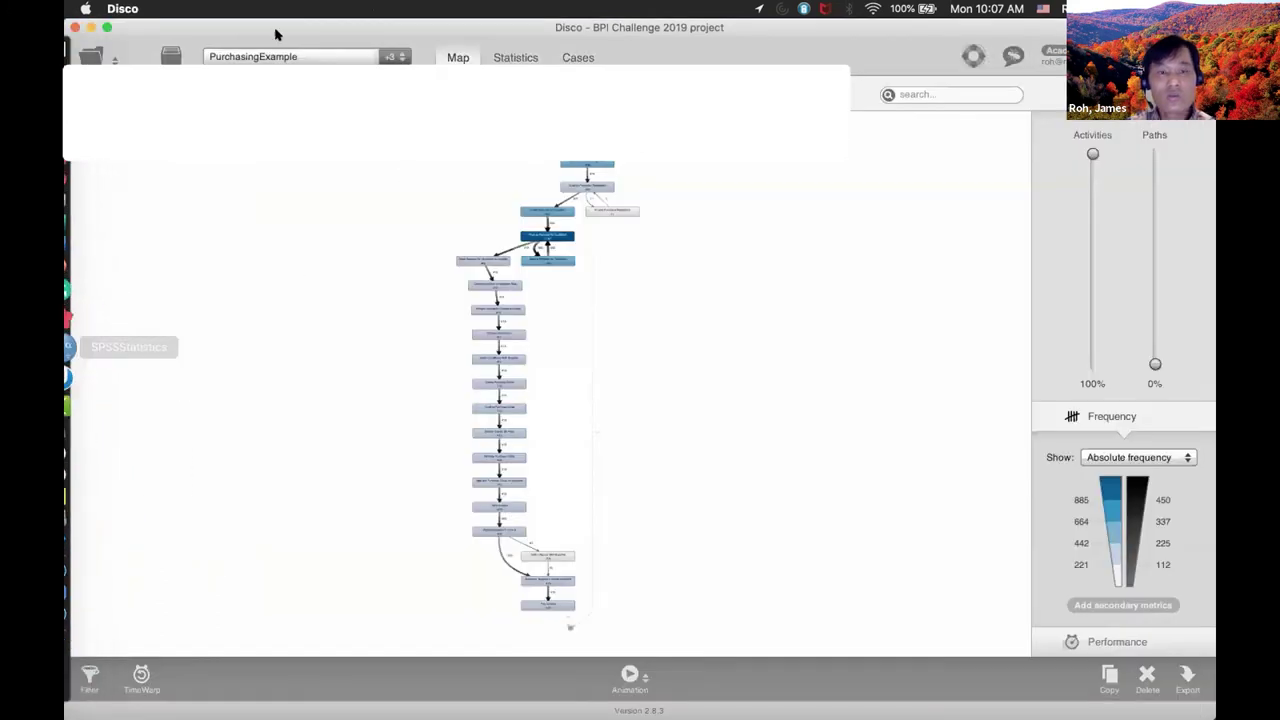
Step: Sort Downloads newest first and open PurchasingExample(2).csv for import
{"action": "left_click", "coordinate": [89, 58]}
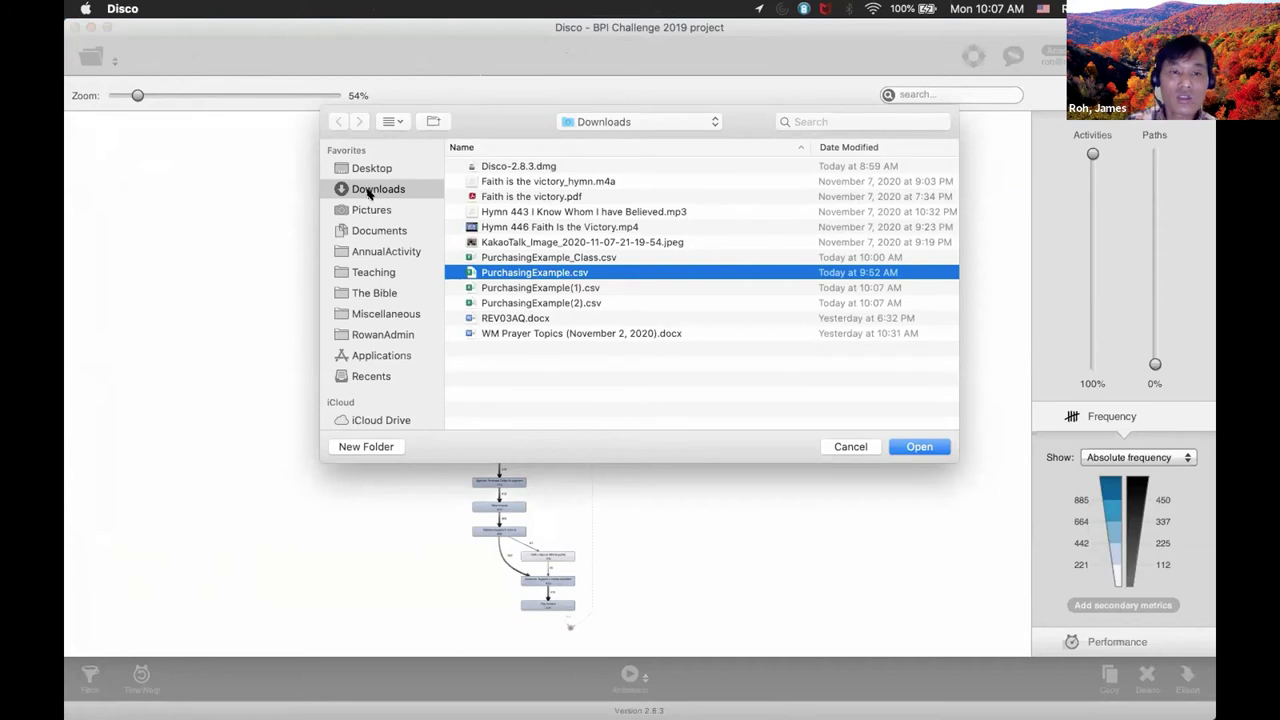
{"action": "left_click", "coordinate": [852, 147]}
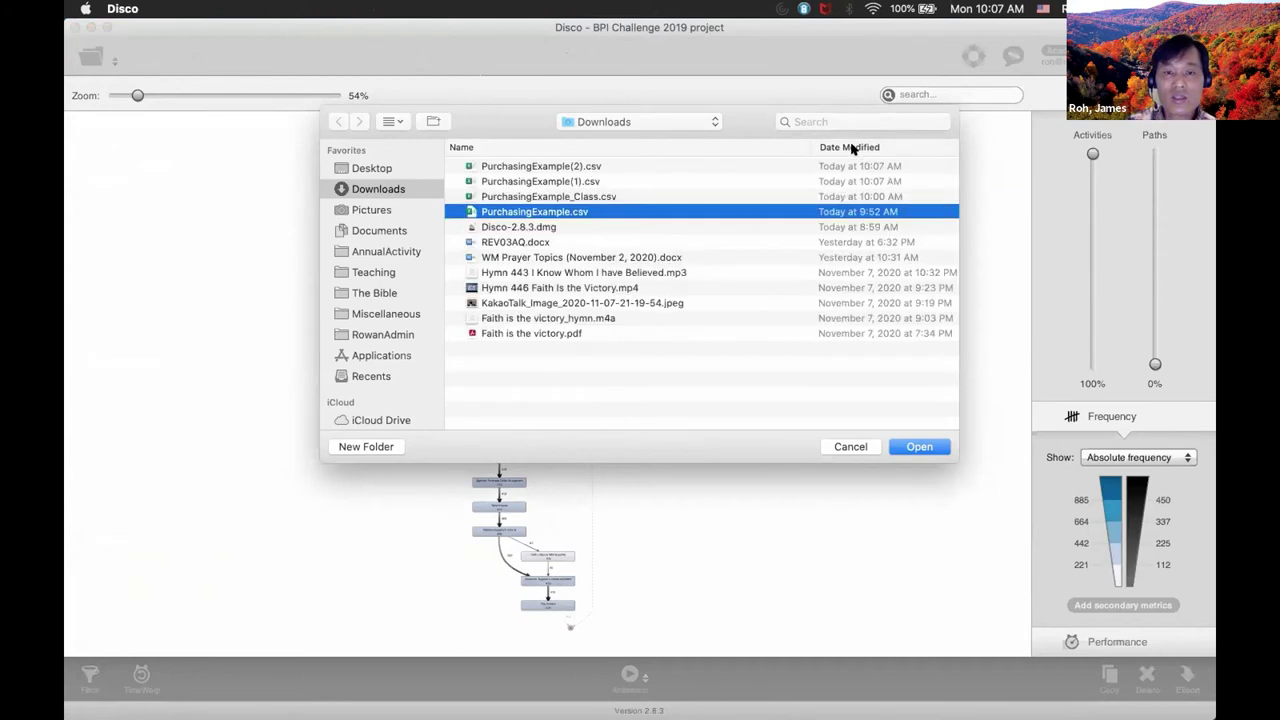
{"action": "left_click", "coordinate": [538, 168]}
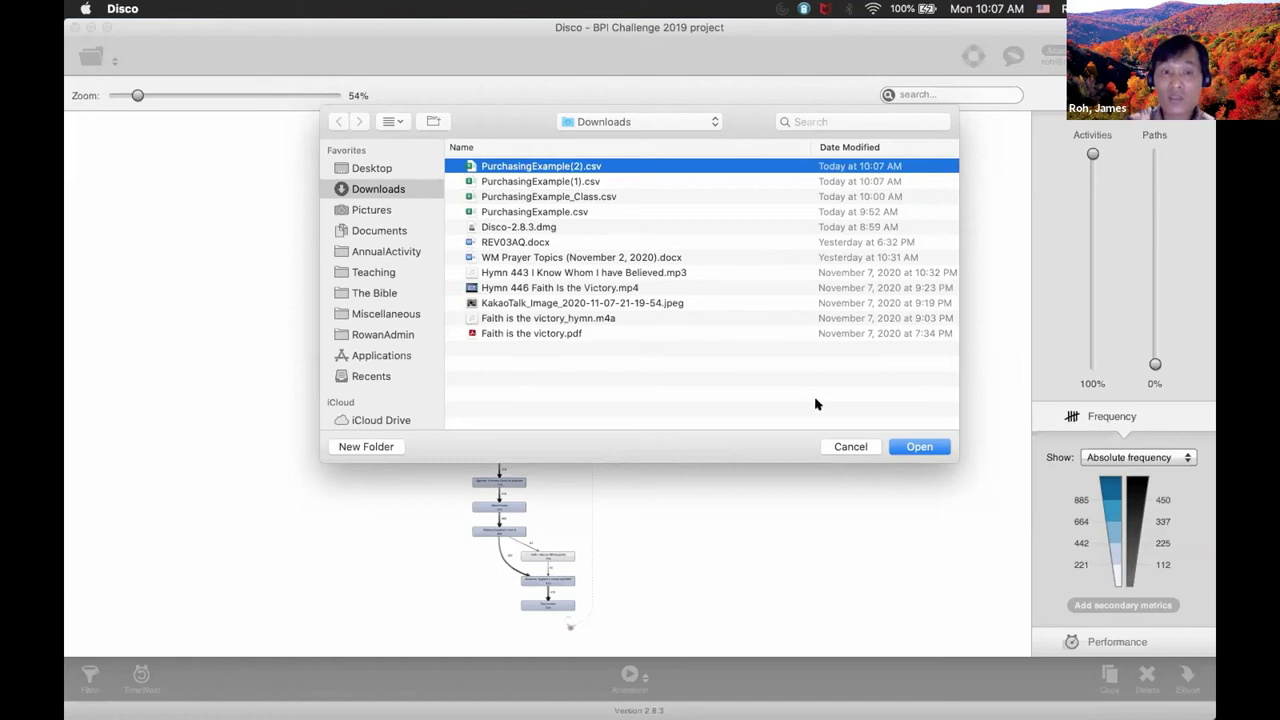
{"action": "left_click", "coordinate": [919, 447]}
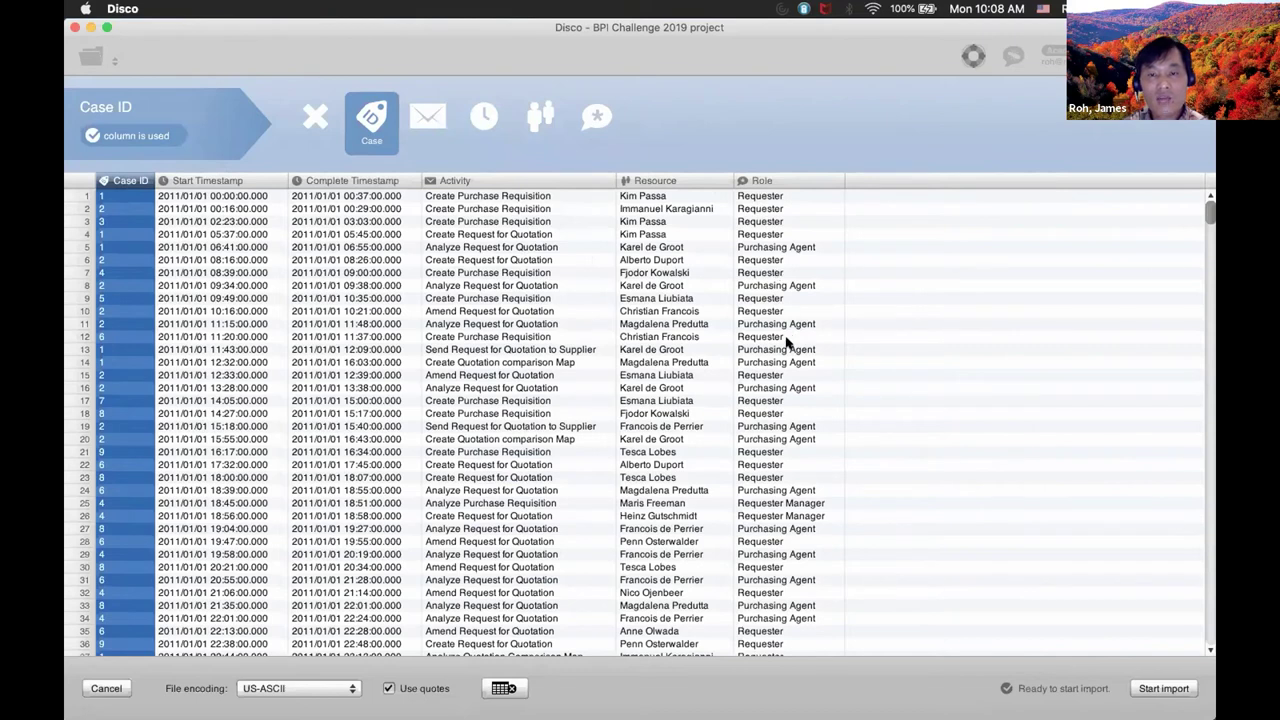
Step: Start the import, keeping the Case ID, timestamp, Activity, Resource and Role column settings
{"action": "left_click", "coordinate": [1158, 690]}
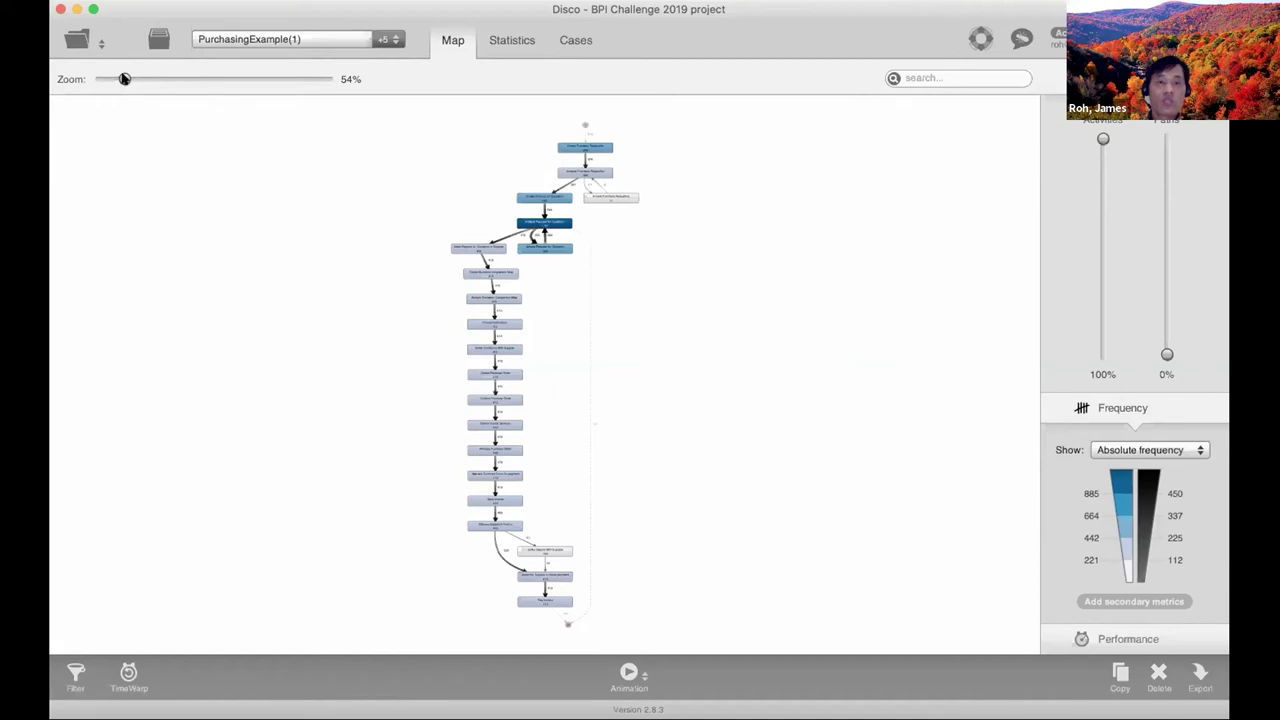
Step: Zoom the PurchasingExample(1) map to about 188% and scroll back to its top
{"action": "mouse_move", "coordinate": [124, 79]}
{"action": "left_mouse_down"}
{"action": "mouse_move", "coordinate": [330, 80]}
{"action": "mouse_move", "coordinate": [114, 80]}
{"action": "left_mouse_up"}
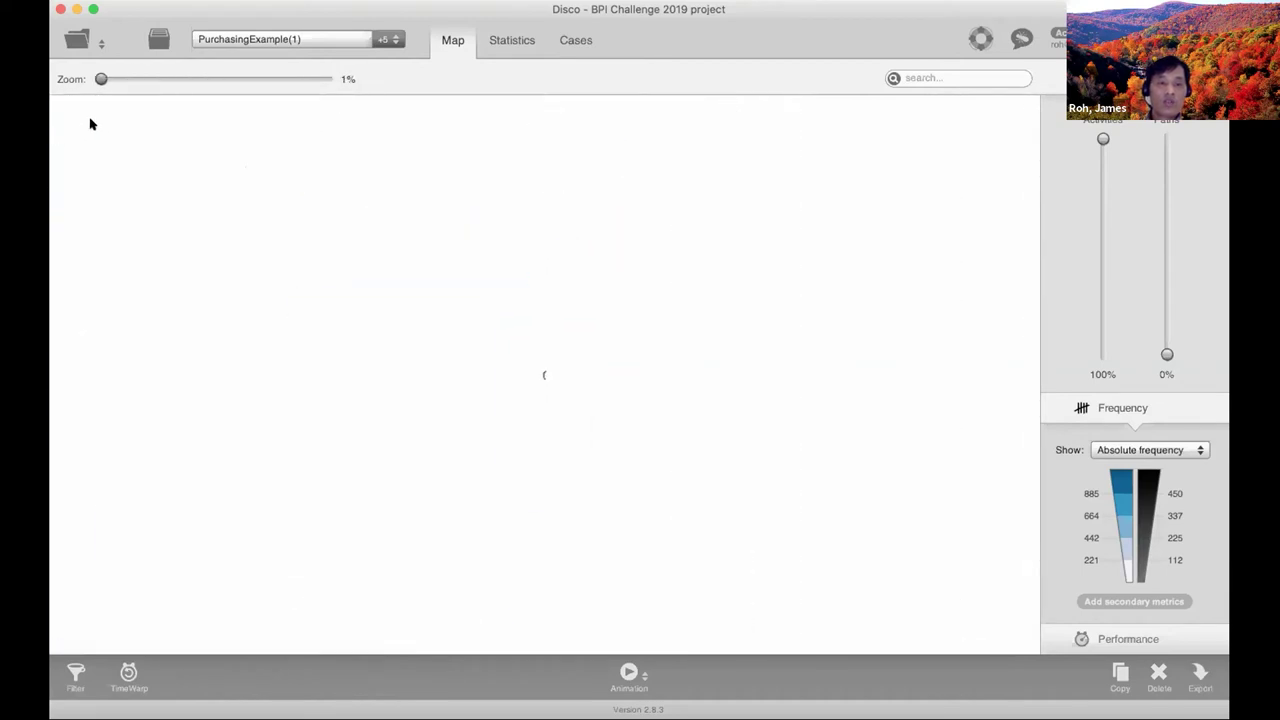
{"action": "left_click_drag", "start_coordinate": [90, 124], "coordinate": [183, 106]}
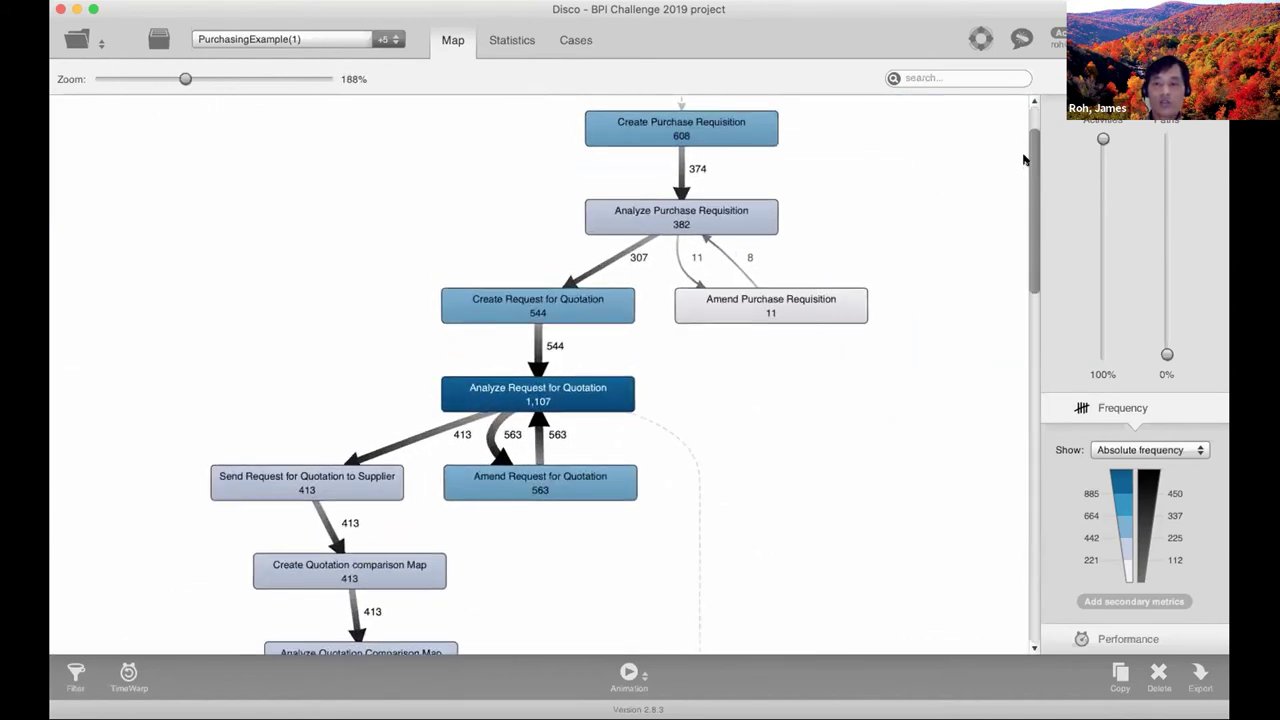
{"action": "scroll", "coordinate": [1024, 157], "scroll_direction": "down", "scroll_amount": 1}
{"action": "scroll", "coordinate": [700, 125], "scroll_direction": "up", "scroll_amount": 3}
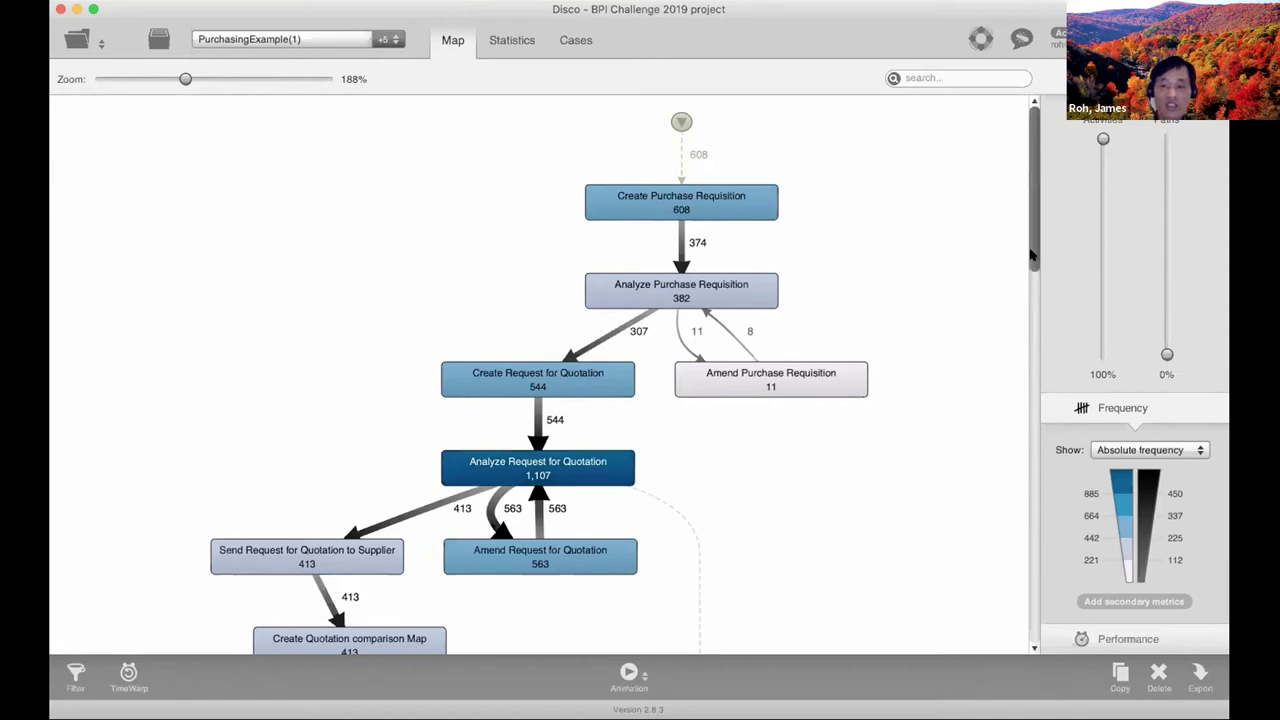
Step: Scroll through the map from the quotation steps down to Pay Invoice, then back to the top
{"action": "scroll", "coordinate": [1024, 270], "scroll_direction": "down", "scroll_amount": 3}
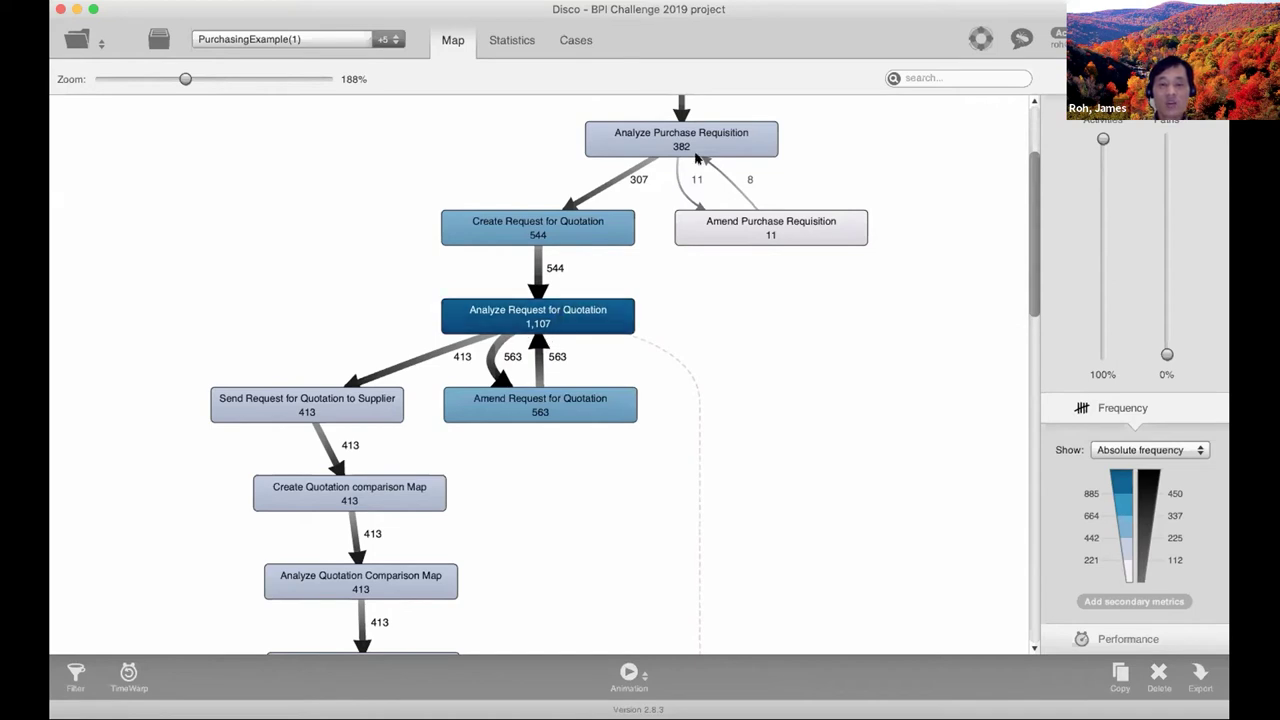
{"action": "scroll", "coordinate": [846, 160], "scroll_direction": "up", "scroll_amount": 4}
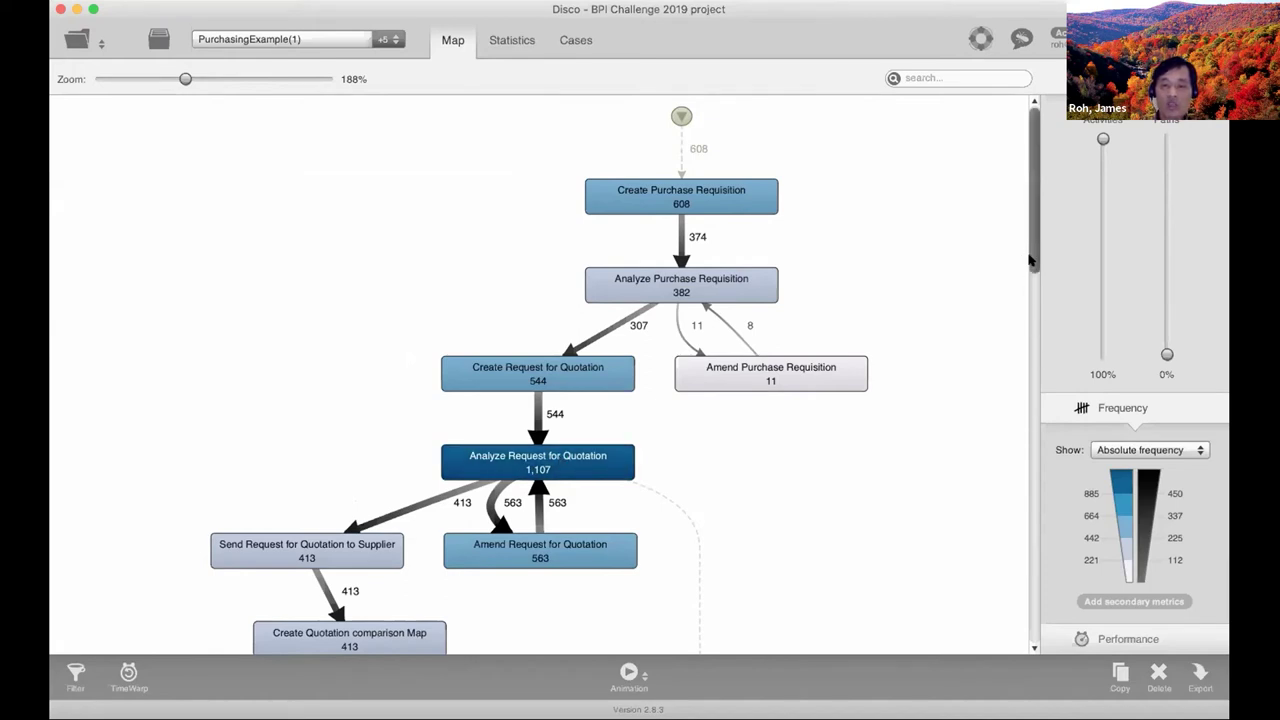
{"action": "left_click_drag", "start_coordinate": [1033, 260], "coordinate": [1036, 335]}
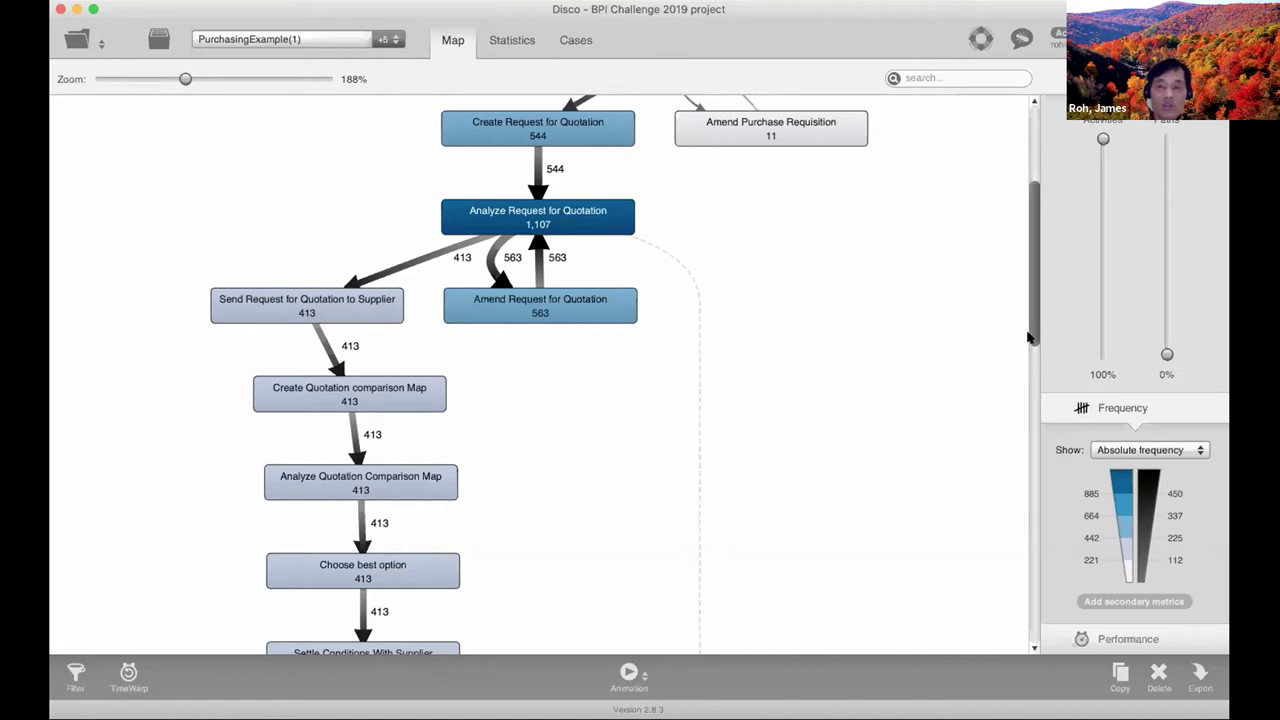
{"action": "left_click_drag", "start_coordinate": [1030, 338], "coordinate": [1031, 388]}
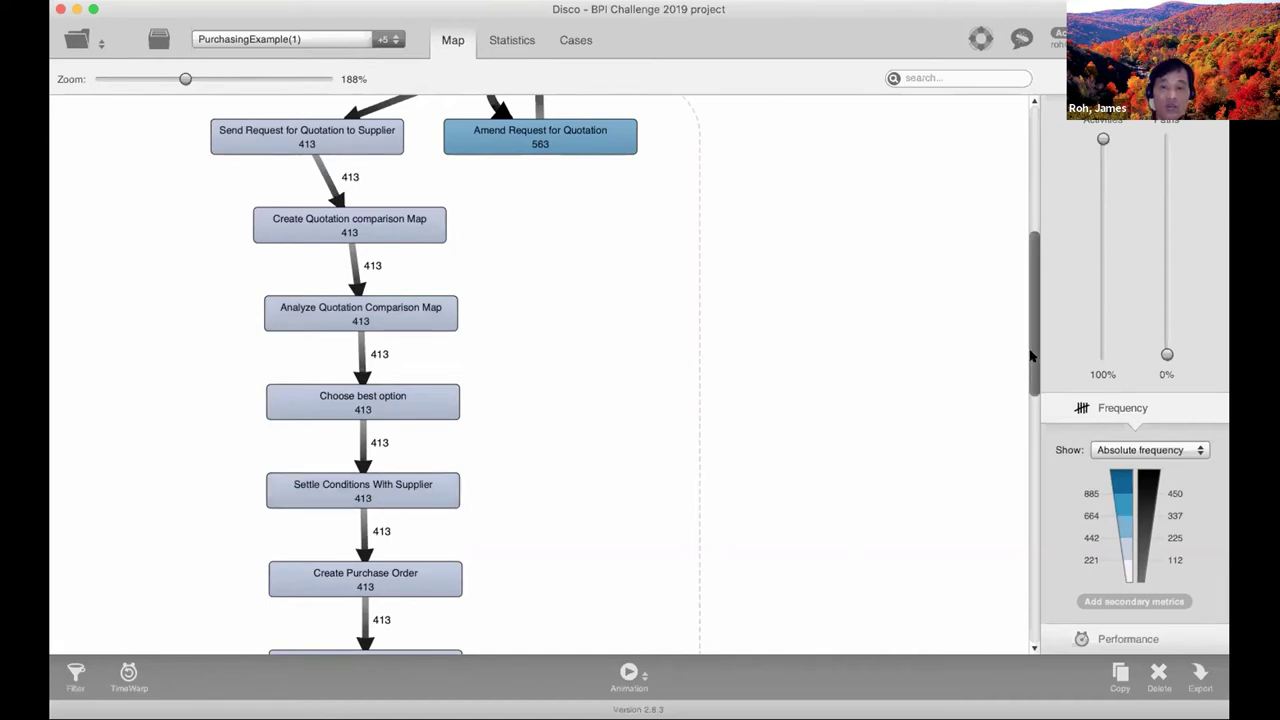
{"action": "left_click_drag", "start_coordinate": [1031, 356], "coordinate": [1031, 409]}
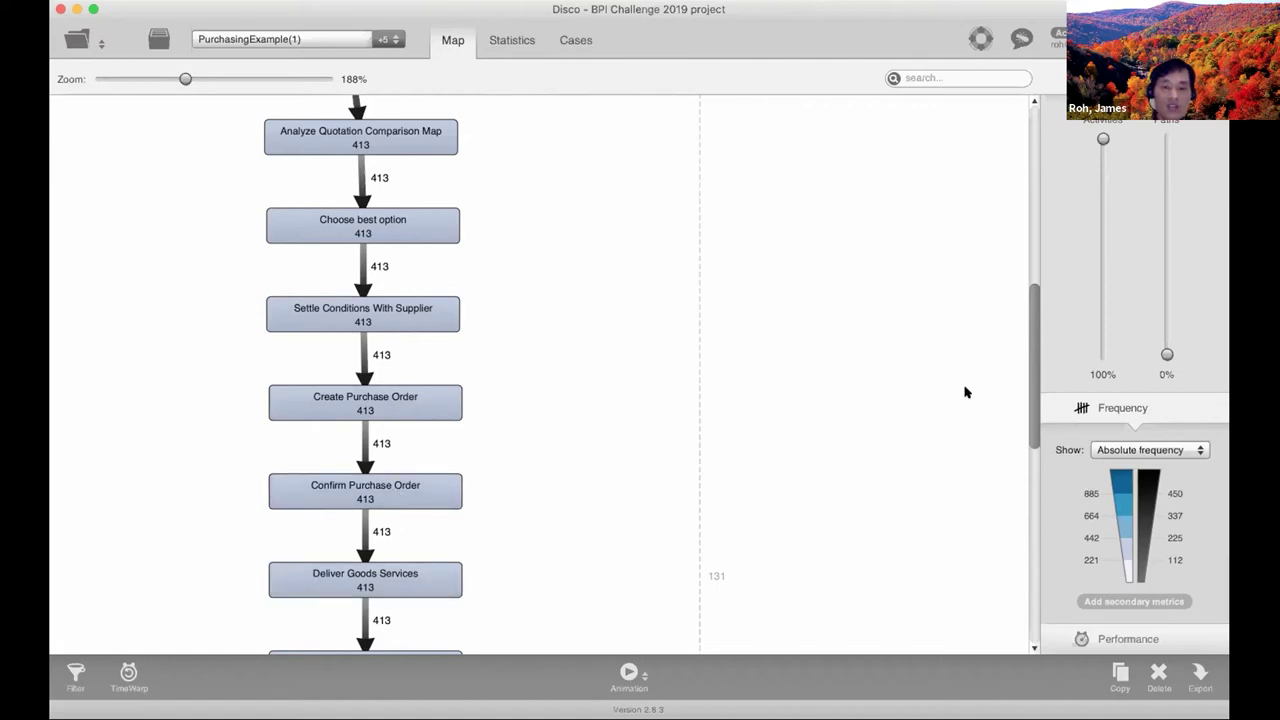
{"action": "scroll", "coordinate": [1020, 423], "scroll_direction": "down", "scroll_amount": 5}
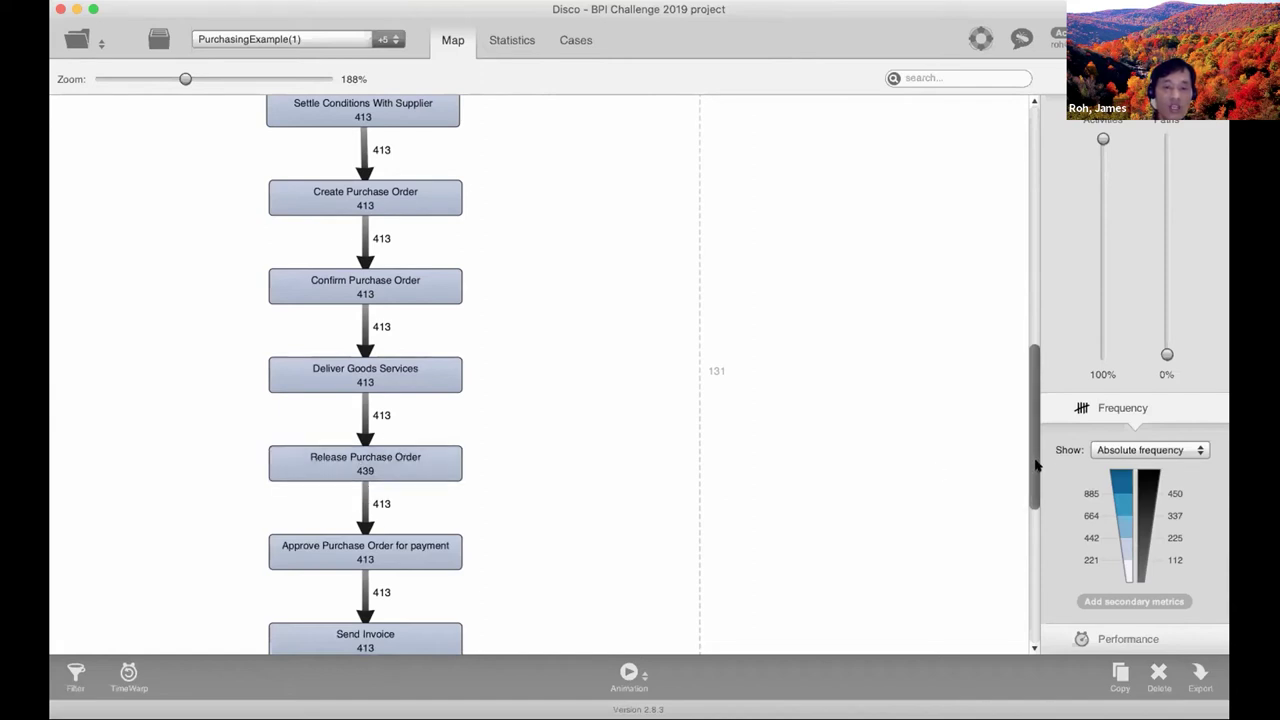
{"action": "left_click_drag", "start_coordinate": [1037, 465], "coordinate": [1037, 520]}
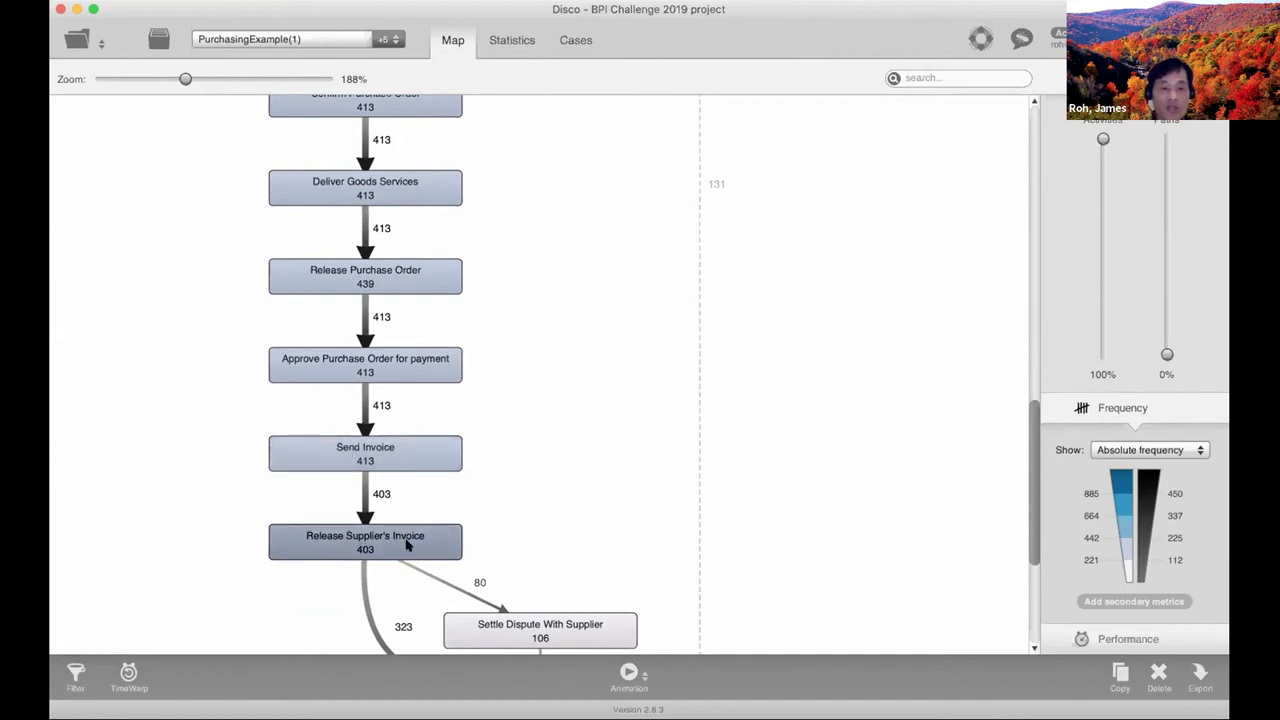
{"action": "left_click_drag", "start_coordinate": [1032, 440], "coordinate": [1032, 516]}
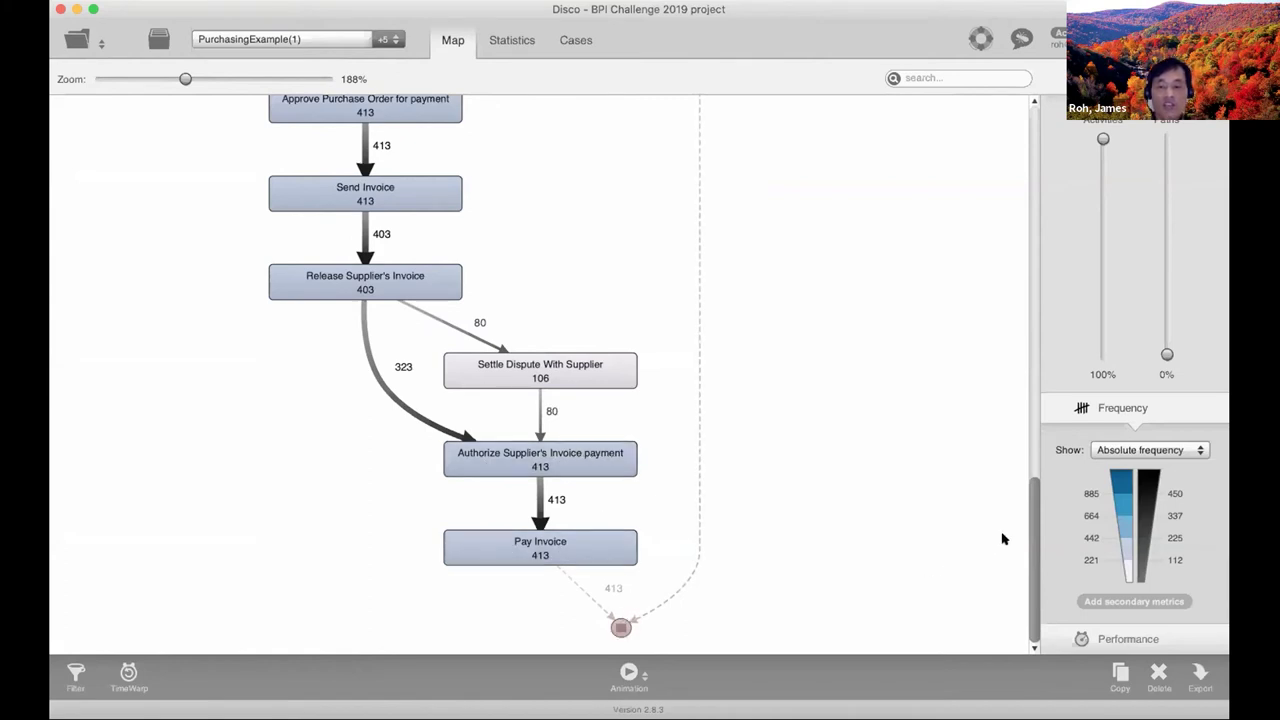
{"action": "left_click_drag", "start_coordinate": [1030, 527], "coordinate": [1023, 176]}
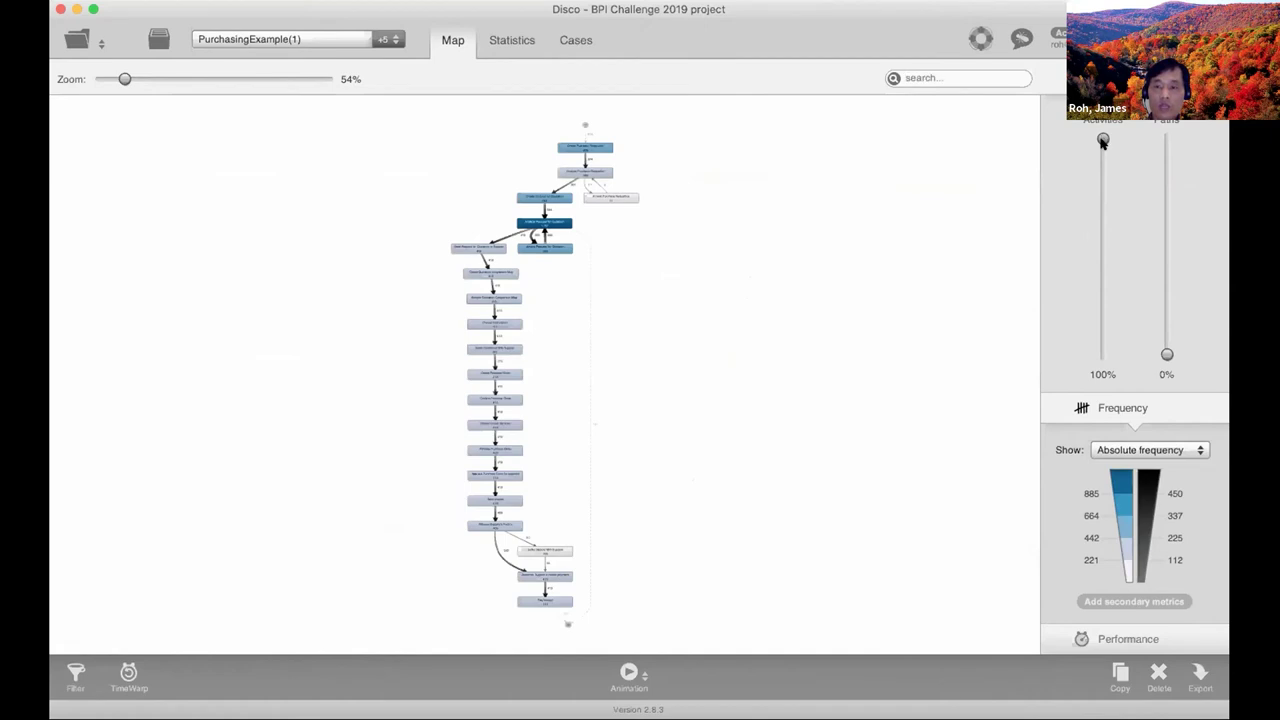
{"action": "left_click_drag", "start_coordinate": [1103, 139], "coordinate": [1090, 362]}
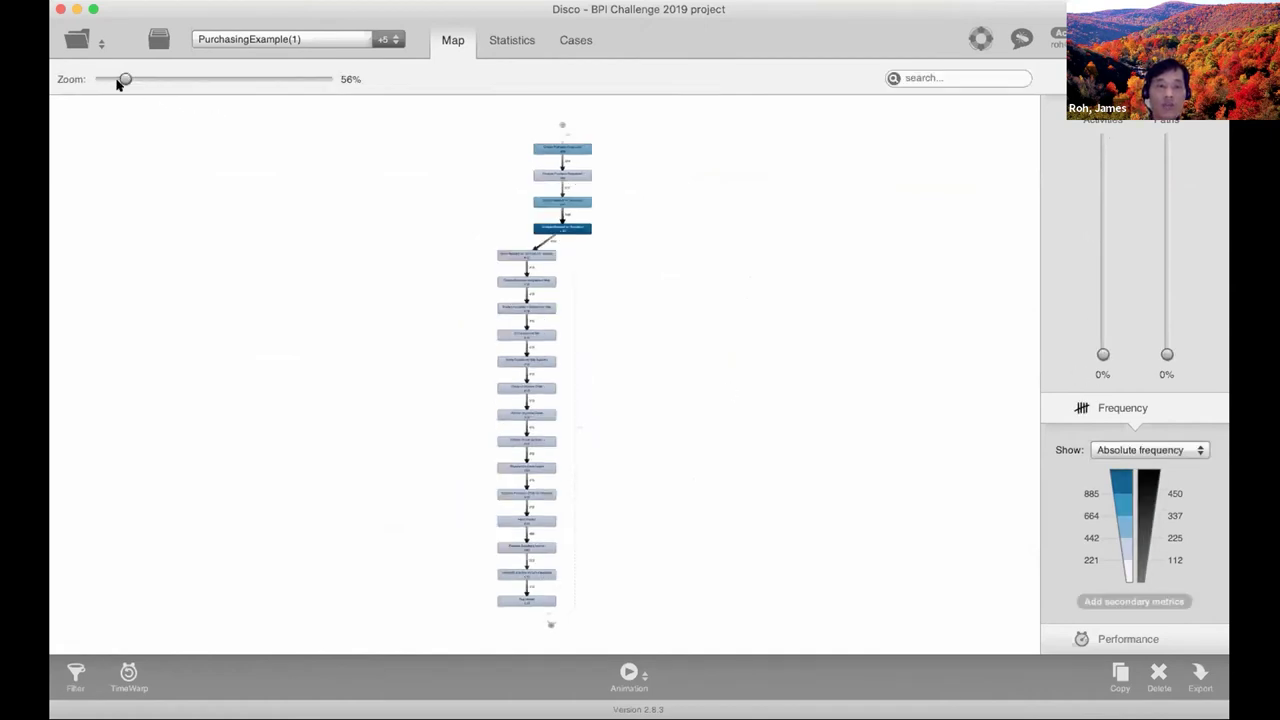
{"action": "left_click_drag", "start_coordinate": [124, 79], "coordinate": [193, 98]}
{"action": "left_click_drag", "start_coordinate": [1029, 260], "coordinate": [1028, 104]}
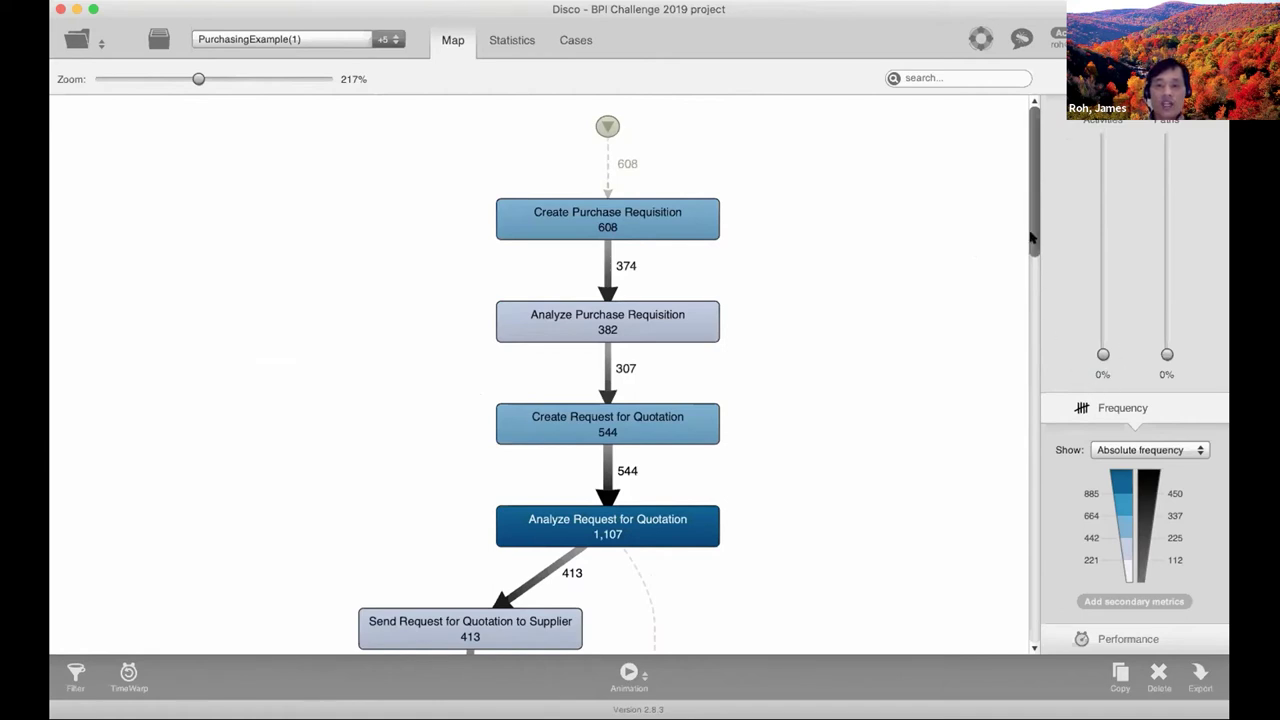
{"action": "scroll", "coordinate": [1029, 277], "scroll_direction": "down", "scroll_amount": 5}
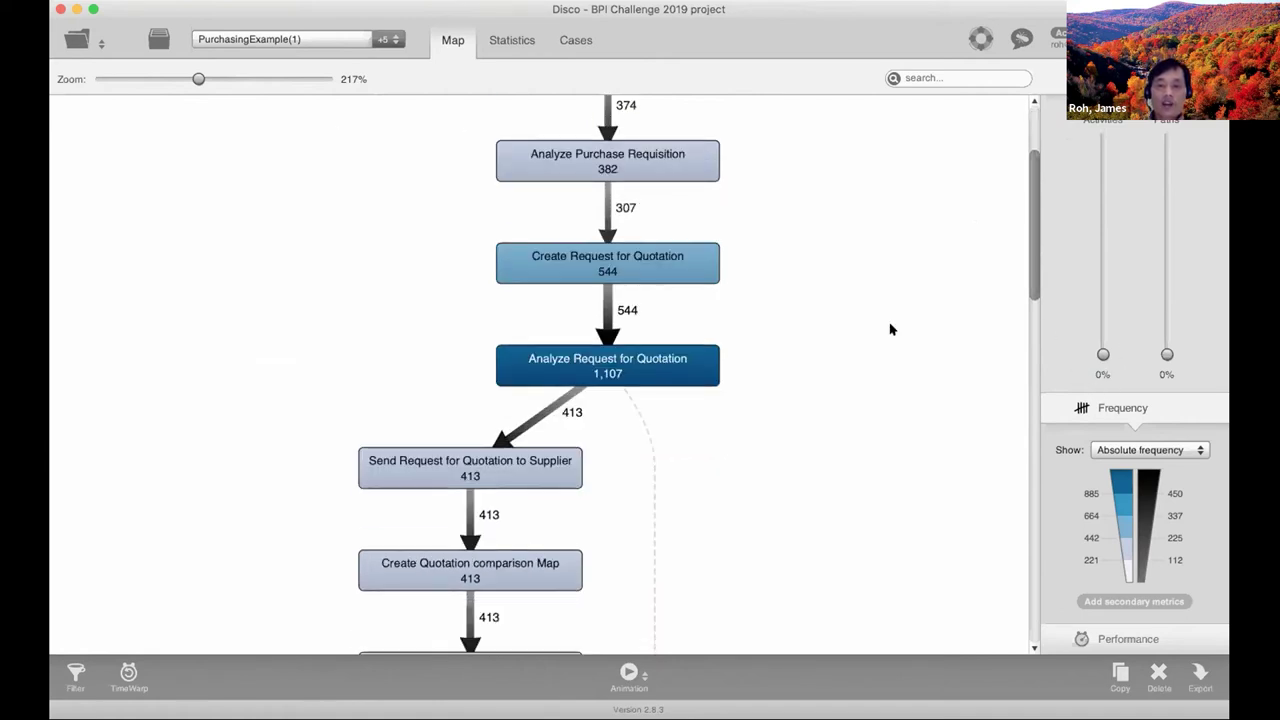
{"action": "left_click_drag", "start_coordinate": [1036, 287], "coordinate": [1040, 349]}
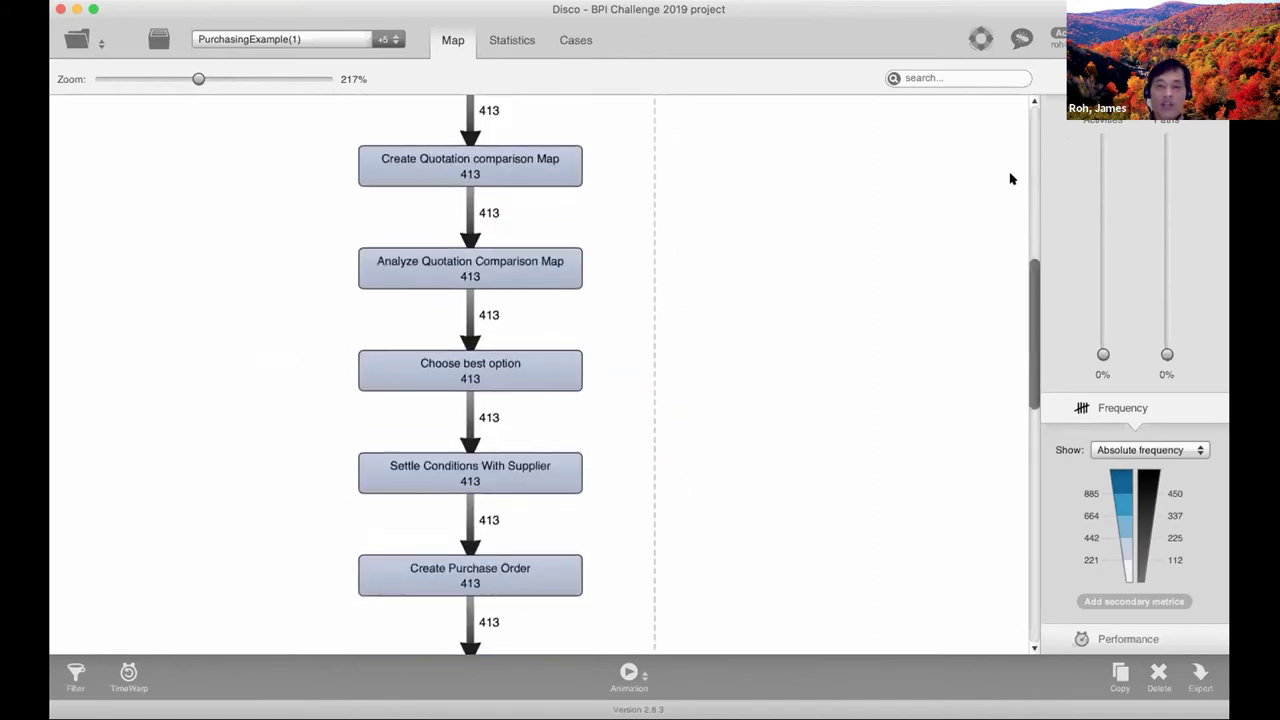
{"action": "scroll", "coordinate": [1010, 178], "scroll_direction": "up", "scroll_amount": 10}
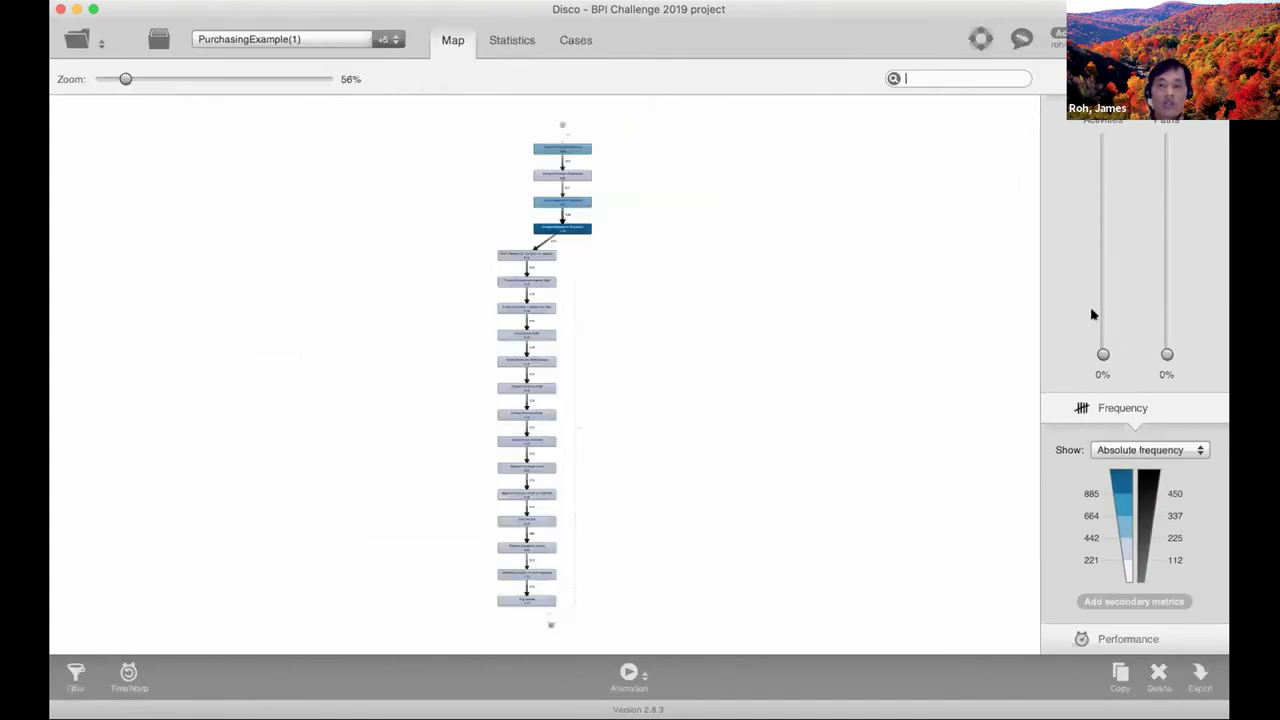
{"action": "left_click_drag", "start_coordinate": [1102, 352], "coordinate": [1102, 138]}
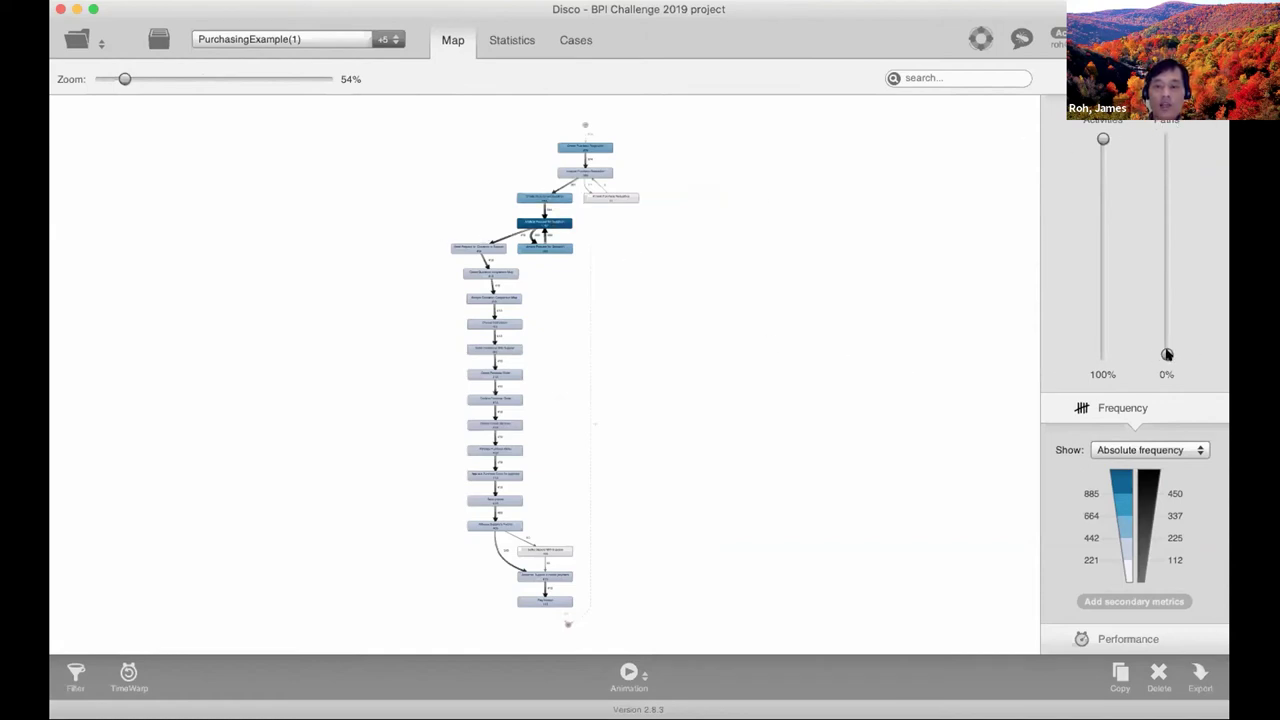
Step: Raise the Paths slider in two stages, zooming in to check newly added connections between adjustments
{"action": "left_click_drag", "start_coordinate": [1166, 345], "coordinate": [1167, 311]}
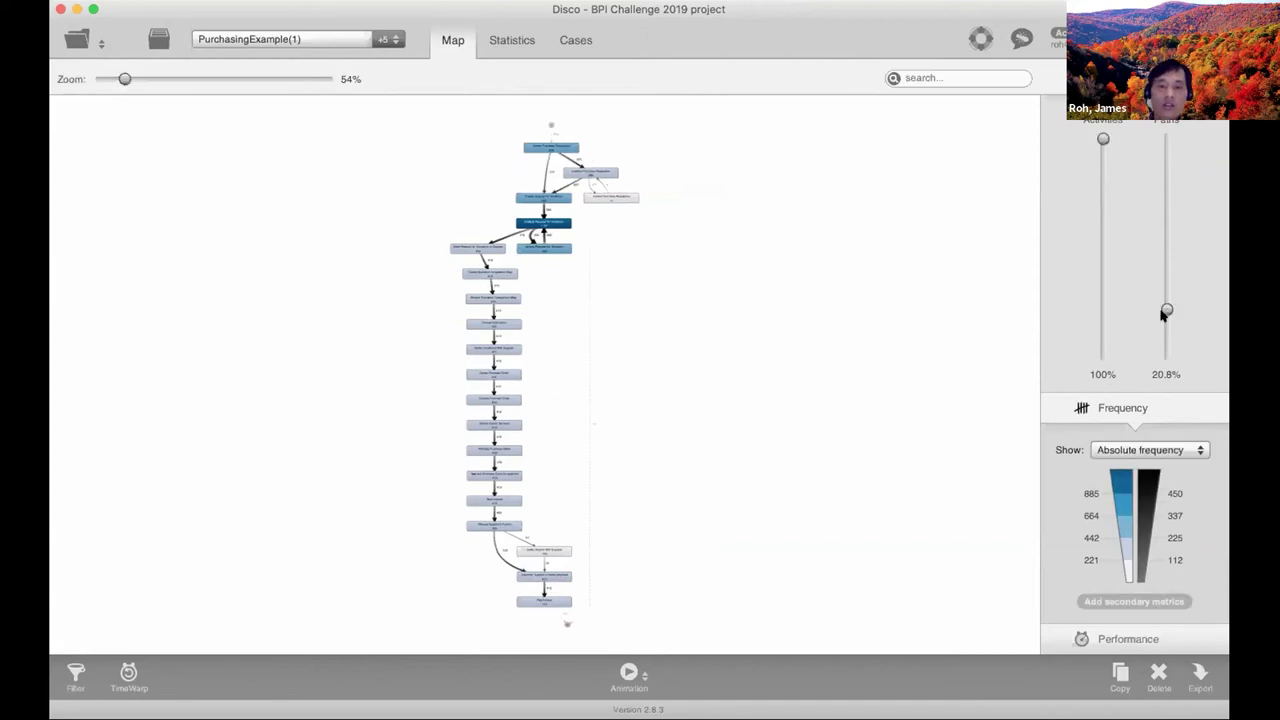
{"action": "left_click", "coordinate": [205, 77]}
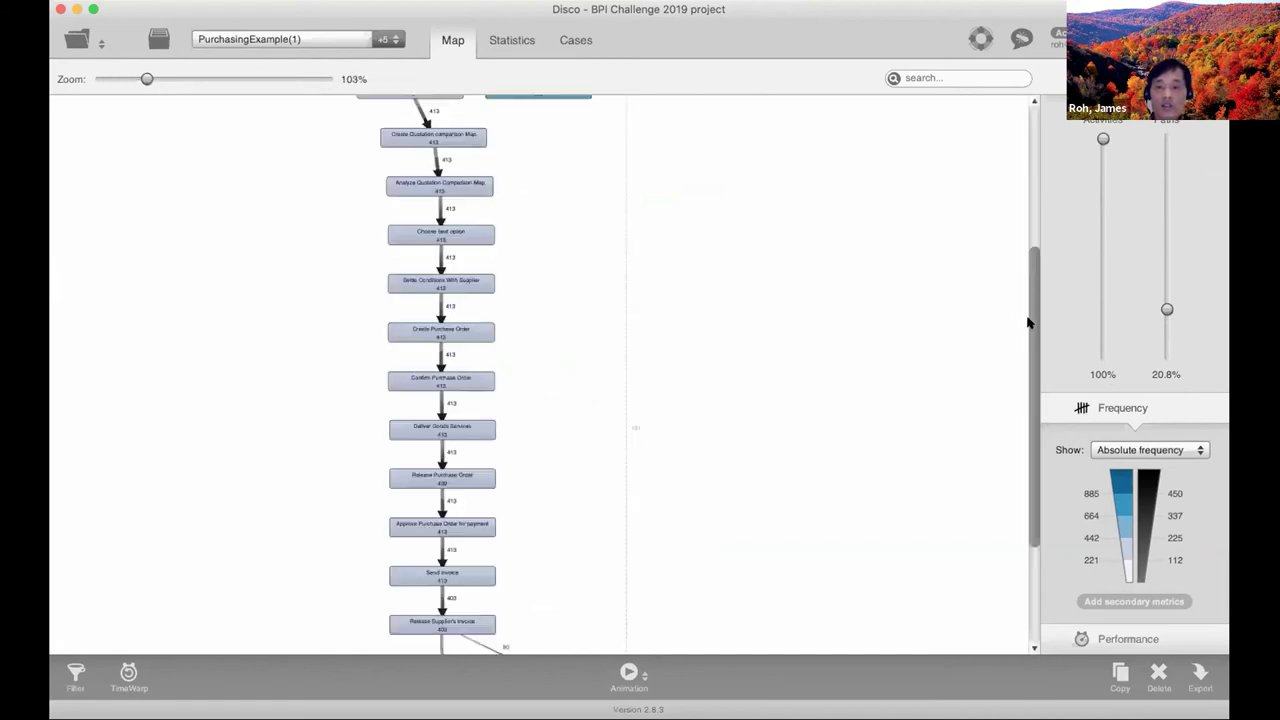
{"action": "left_click_drag", "start_coordinate": [1031, 323], "coordinate": [1033, 113]}
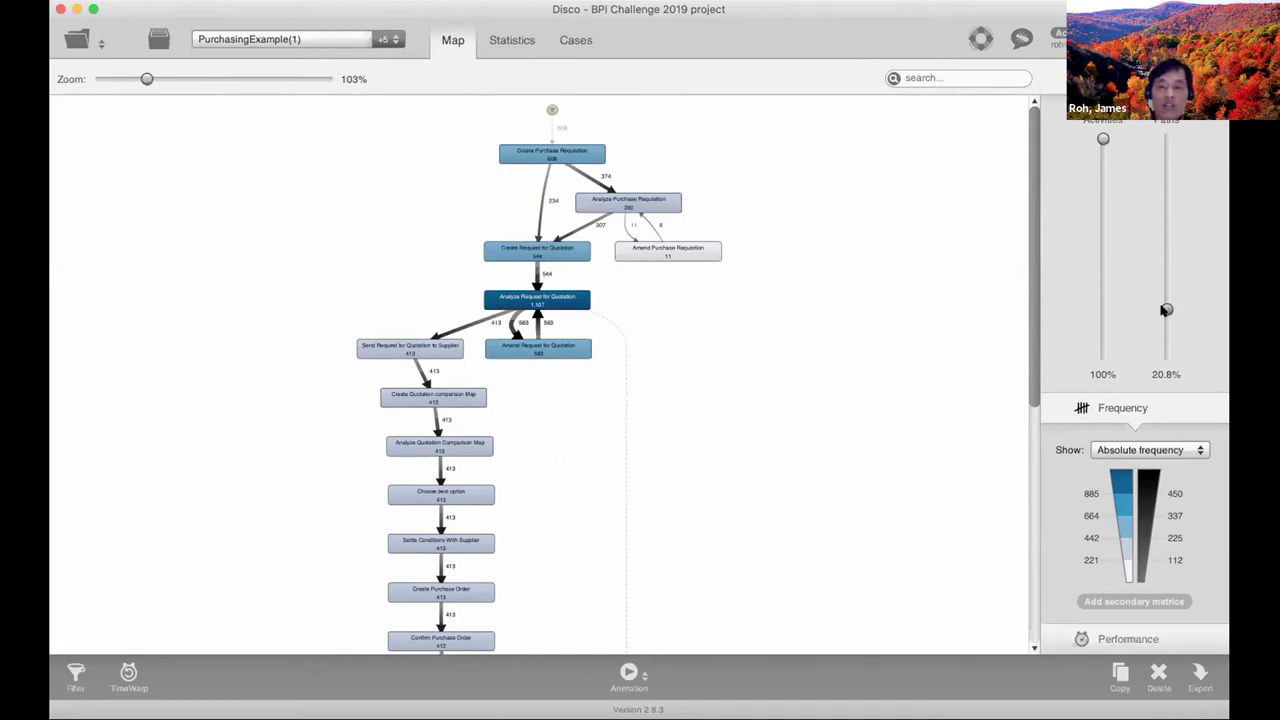
{"action": "left_click_drag", "start_coordinate": [1165, 310], "coordinate": [1167, 244]}
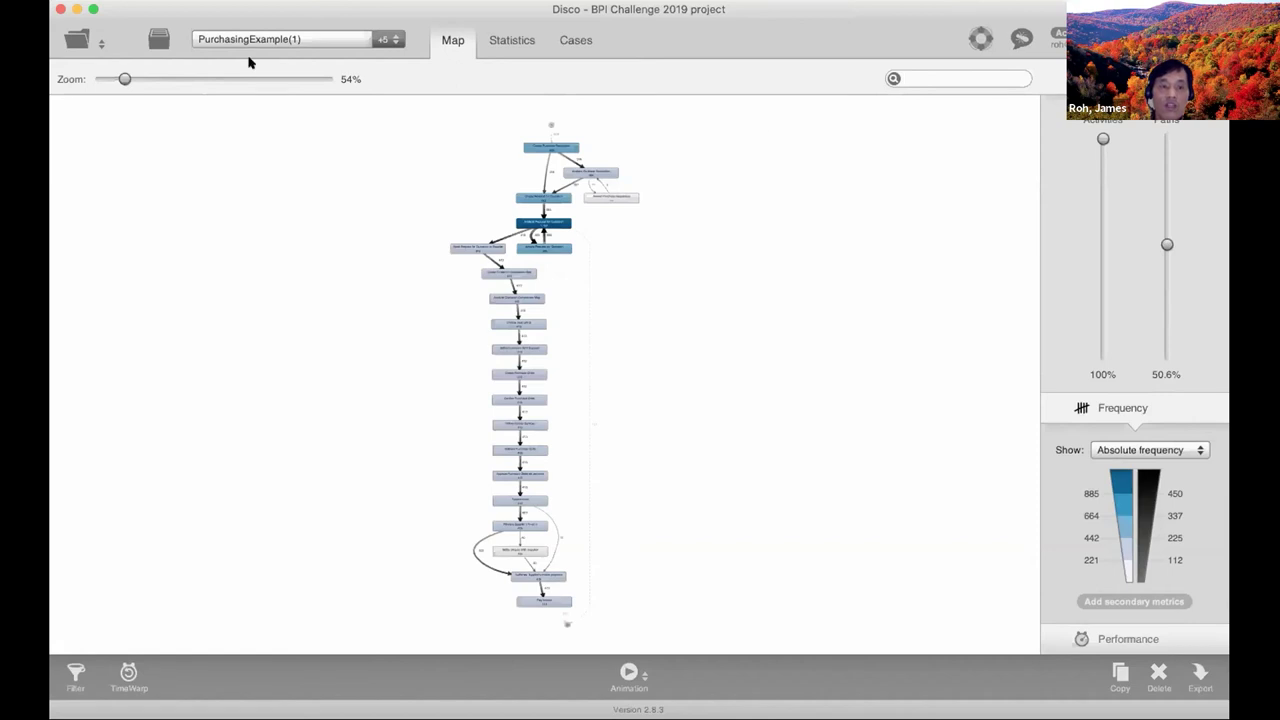
Step: Zoom in to inspect the added paths, then drag Paths to 100% to show every connection
{"action": "left_click", "coordinate": [213, 77]}
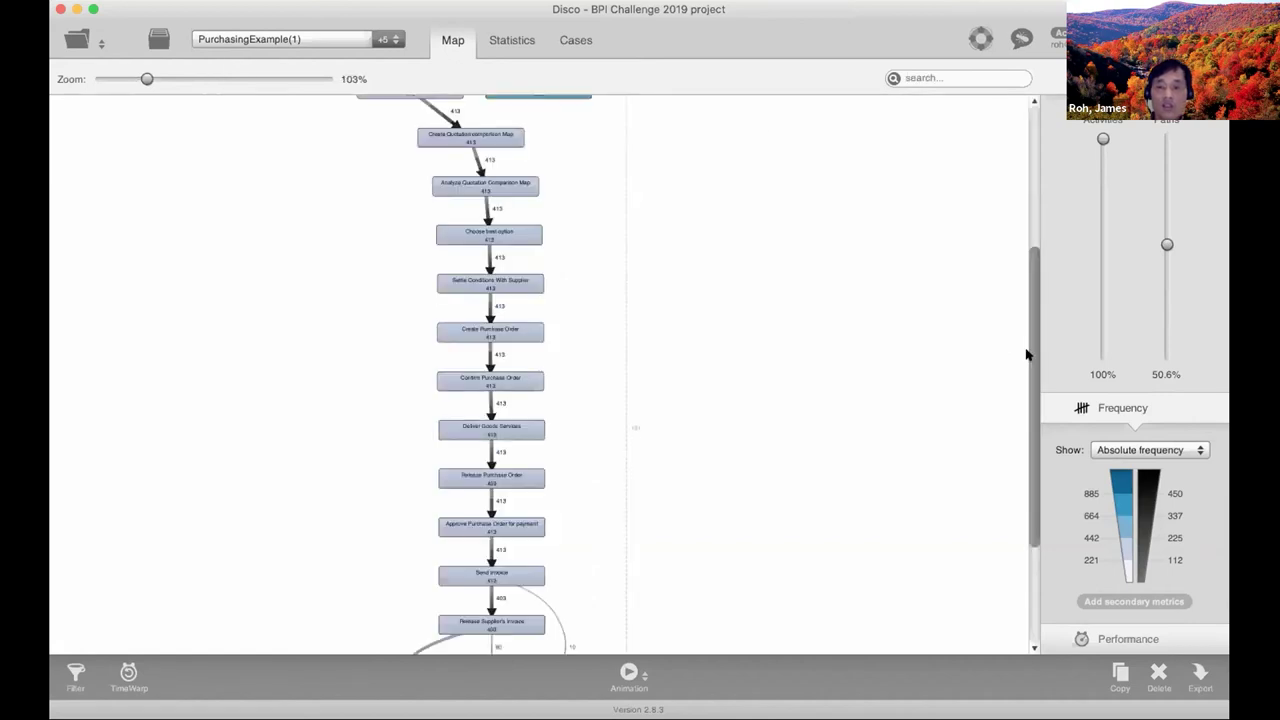
{"action": "left_click_drag", "start_coordinate": [1030, 368], "coordinate": [1040, 557]}
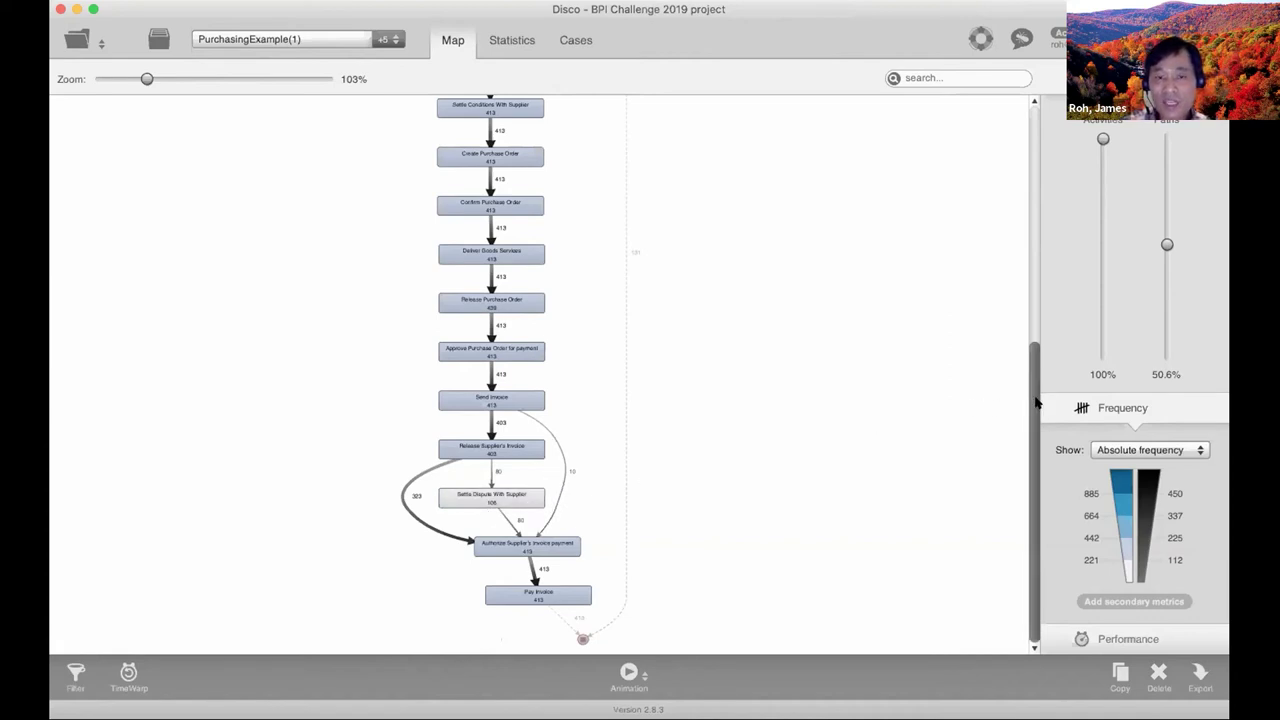
{"action": "left_click_drag", "start_coordinate": [1036, 402], "coordinate": [1020, 229]}
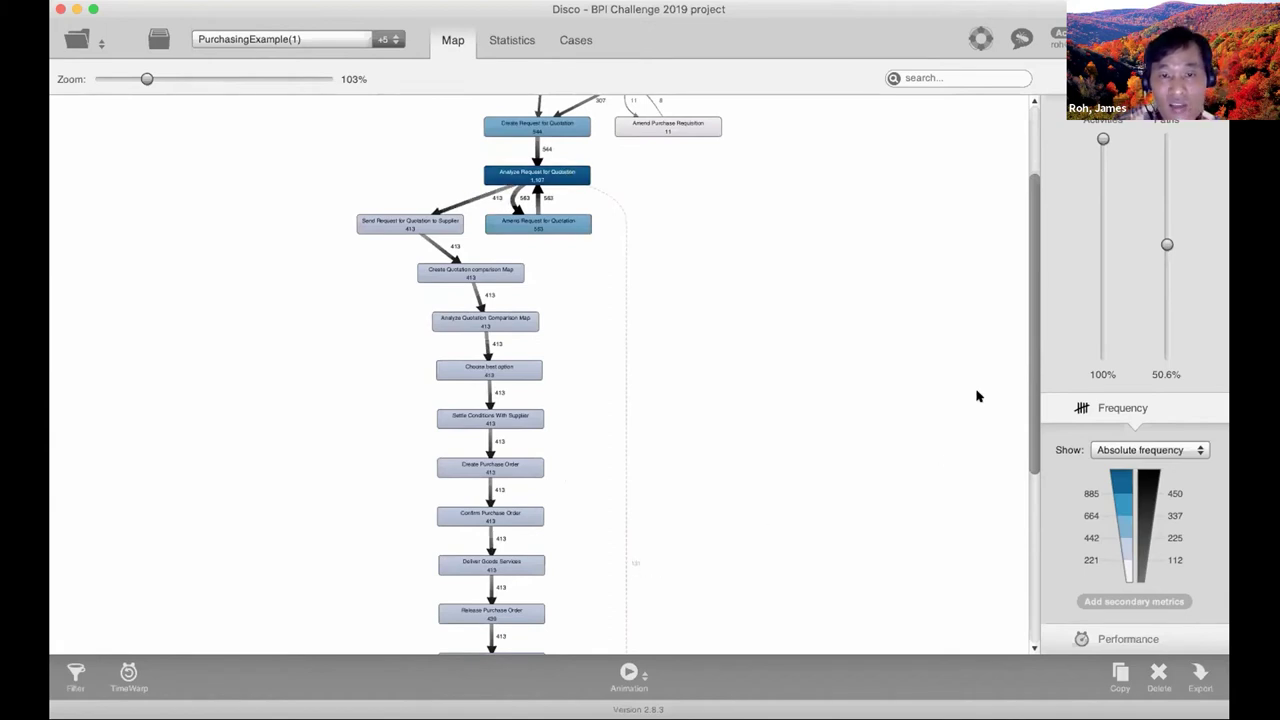
{"action": "left_click_drag", "start_coordinate": [1029, 400], "coordinate": [1027, 605]}
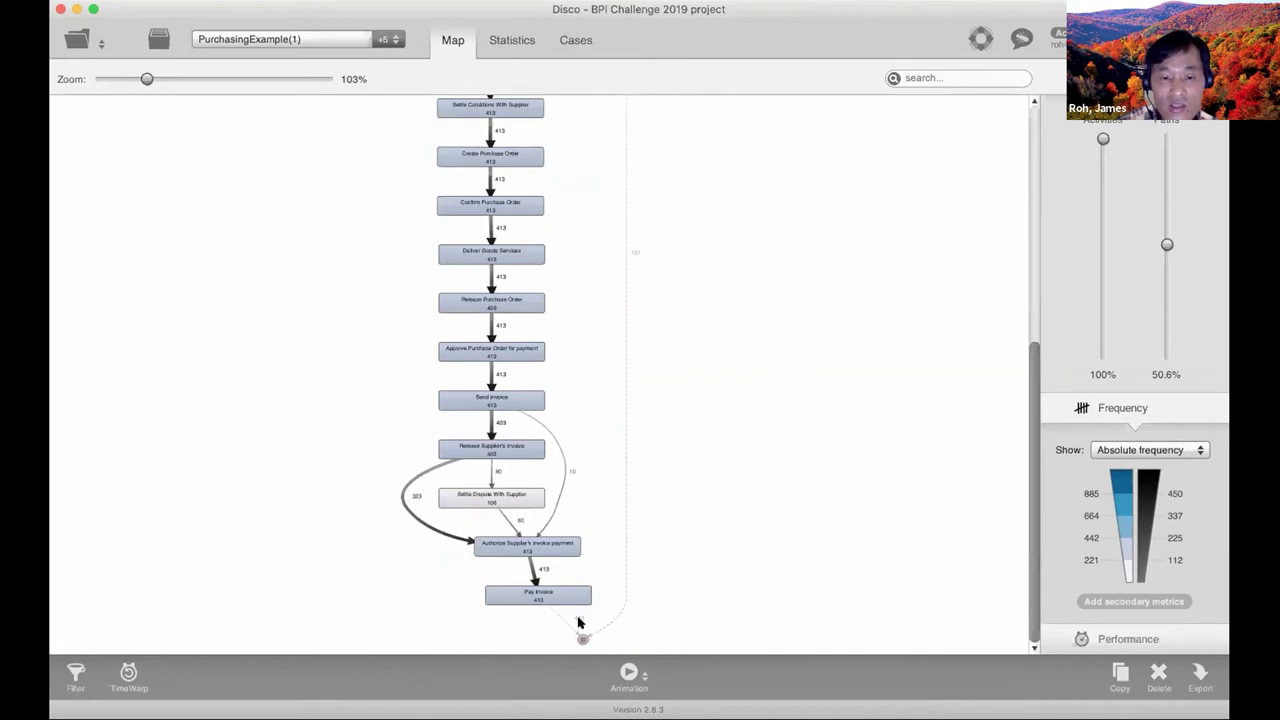
{"action": "left_click_drag", "start_coordinate": [1033, 360], "coordinate": [1034, 110]}
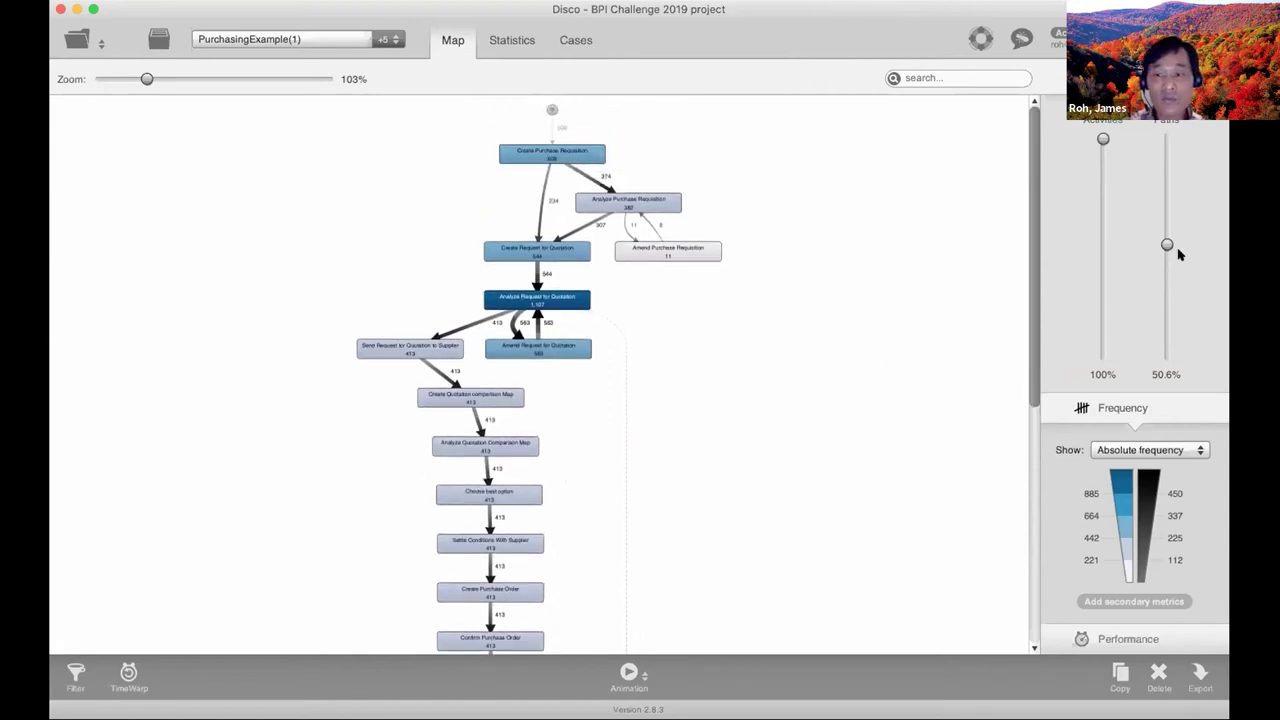
{"action": "left_click_drag", "start_coordinate": [1167, 245], "coordinate": [1167, 139]}
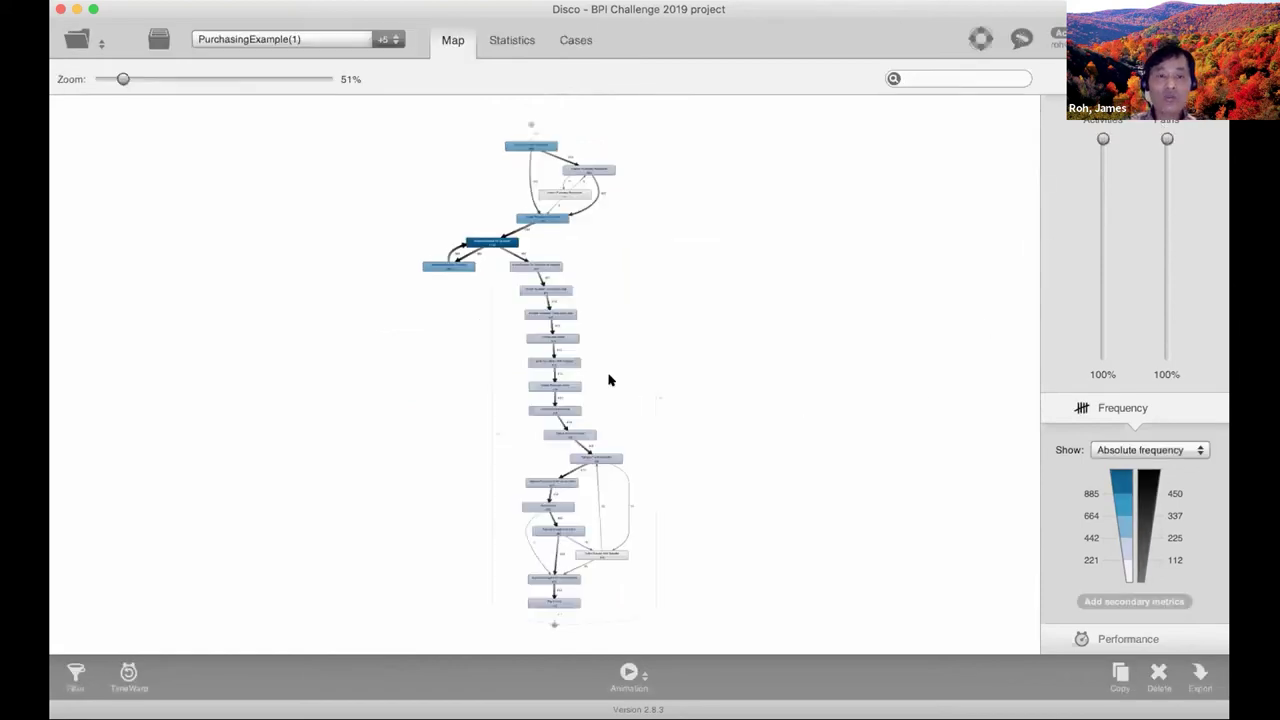
Step: Zoom the fully connected map to 151%, scroll through it, then switch to the Statistics overview
{"action": "left_click", "coordinate": [210, 79]}
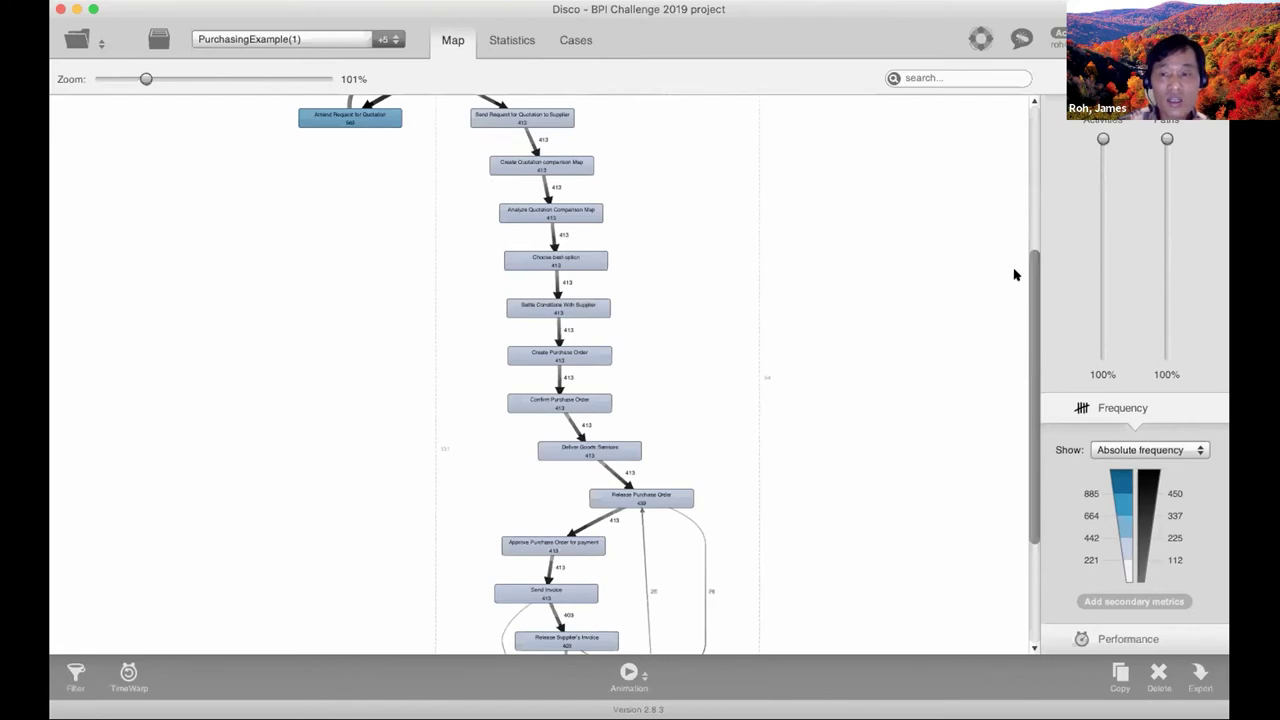
{"action": "left_click_drag", "start_coordinate": [1036, 282], "coordinate": [1020, 94]}
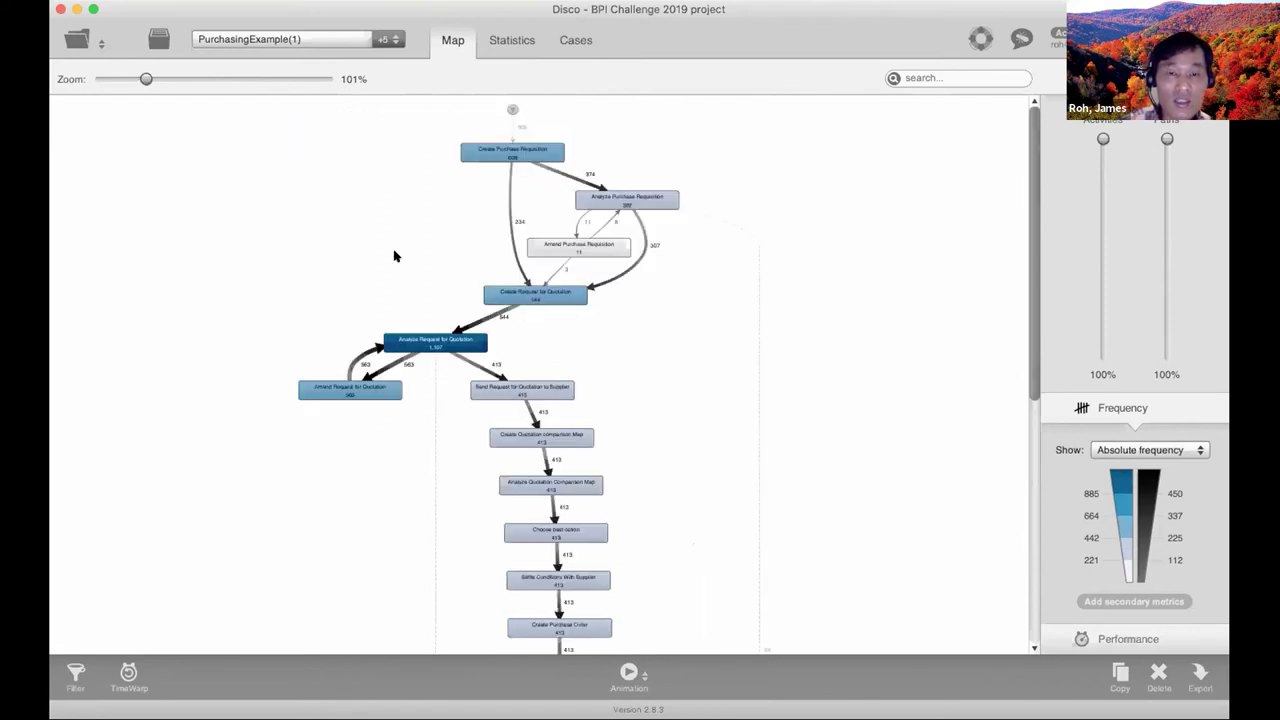
{"action": "left_click", "coordinate": [197, 79]}
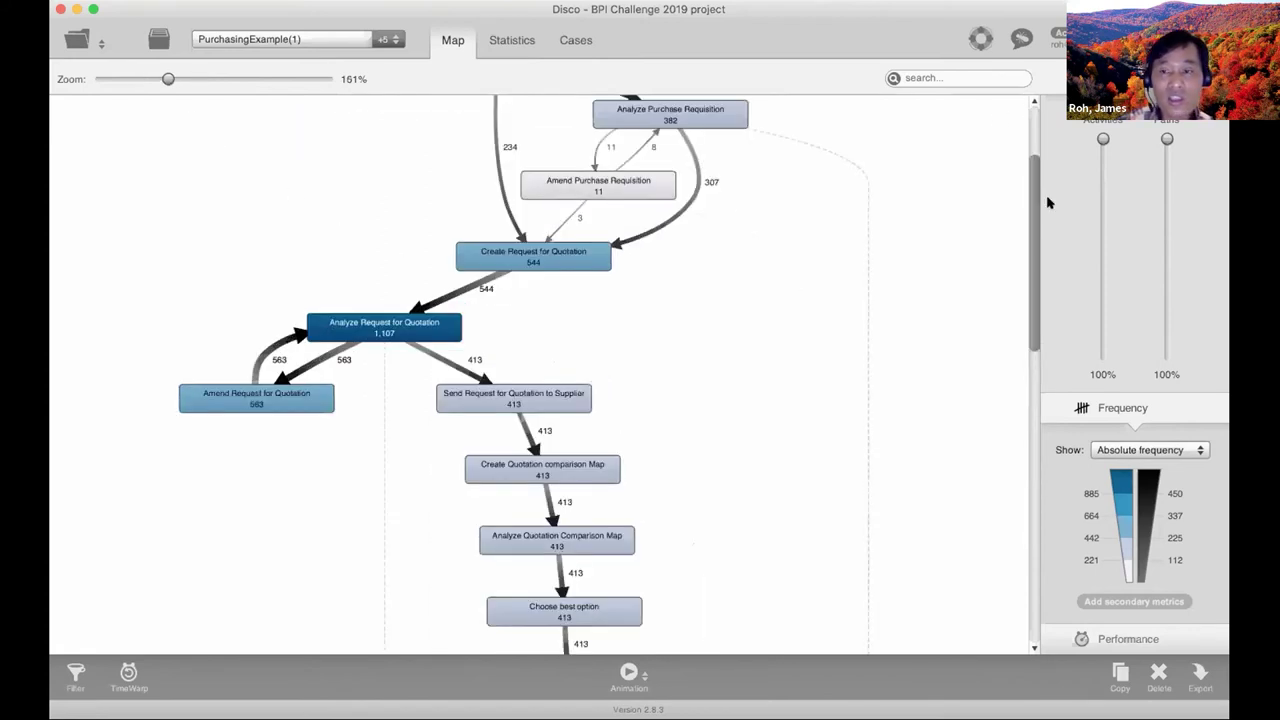
{"action": "left_click_drag", "start_coordinate": [1038, 196], "coordinate": [1038, 104]}
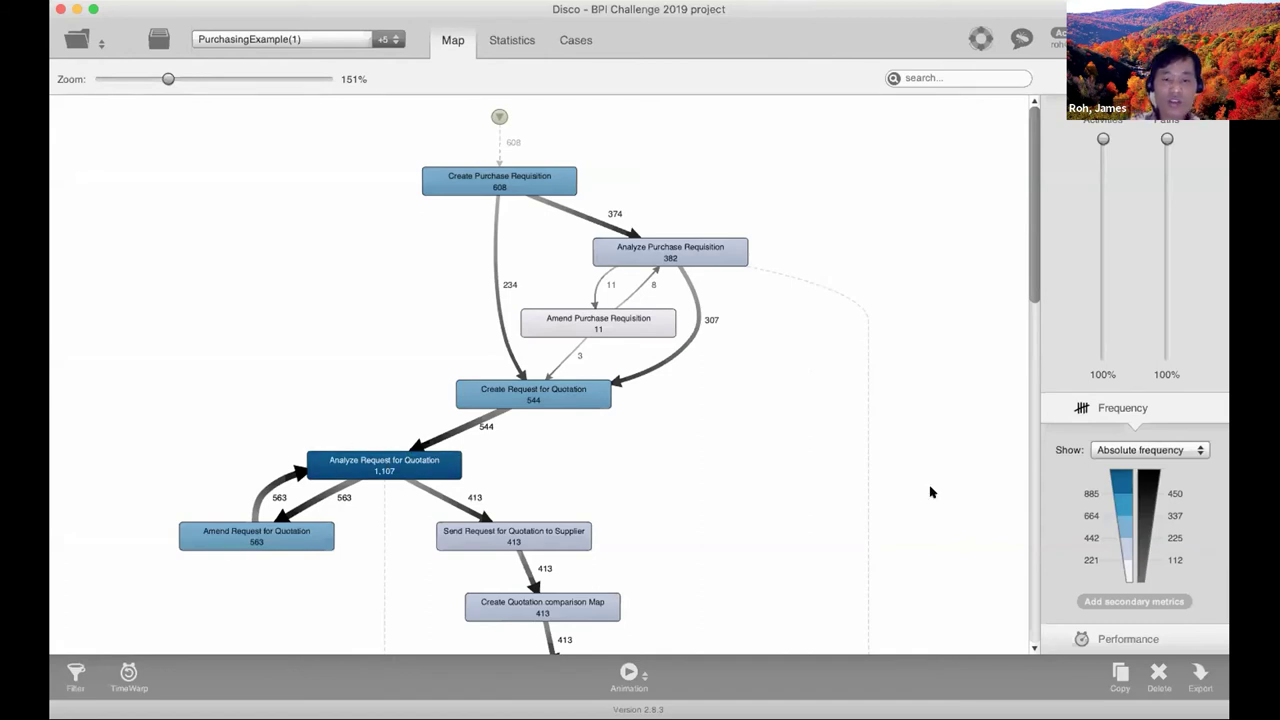
{"action": "left_click_drag", "start_coordinate": [1034, 290], "coordinate": [1015, 650]}
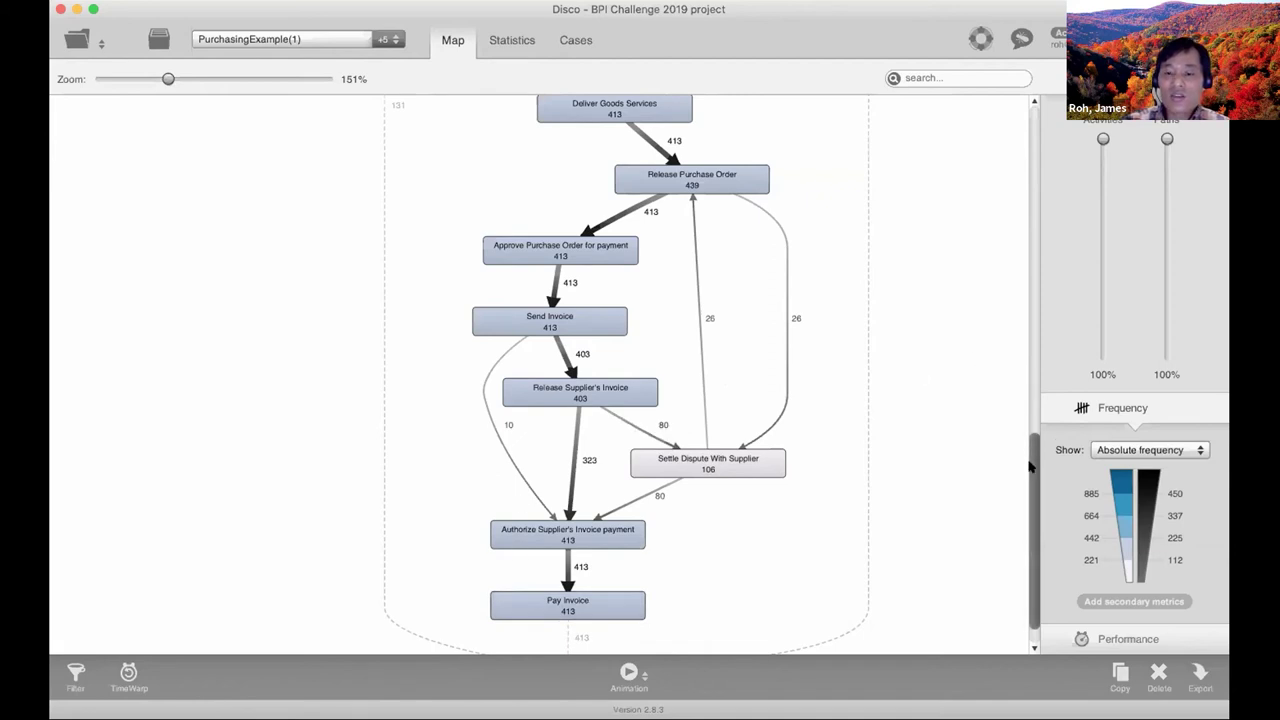
{"action": "scroll", "coordinate": [1033, 470], "scroll_direction": "down", "scroll_amount": 2}
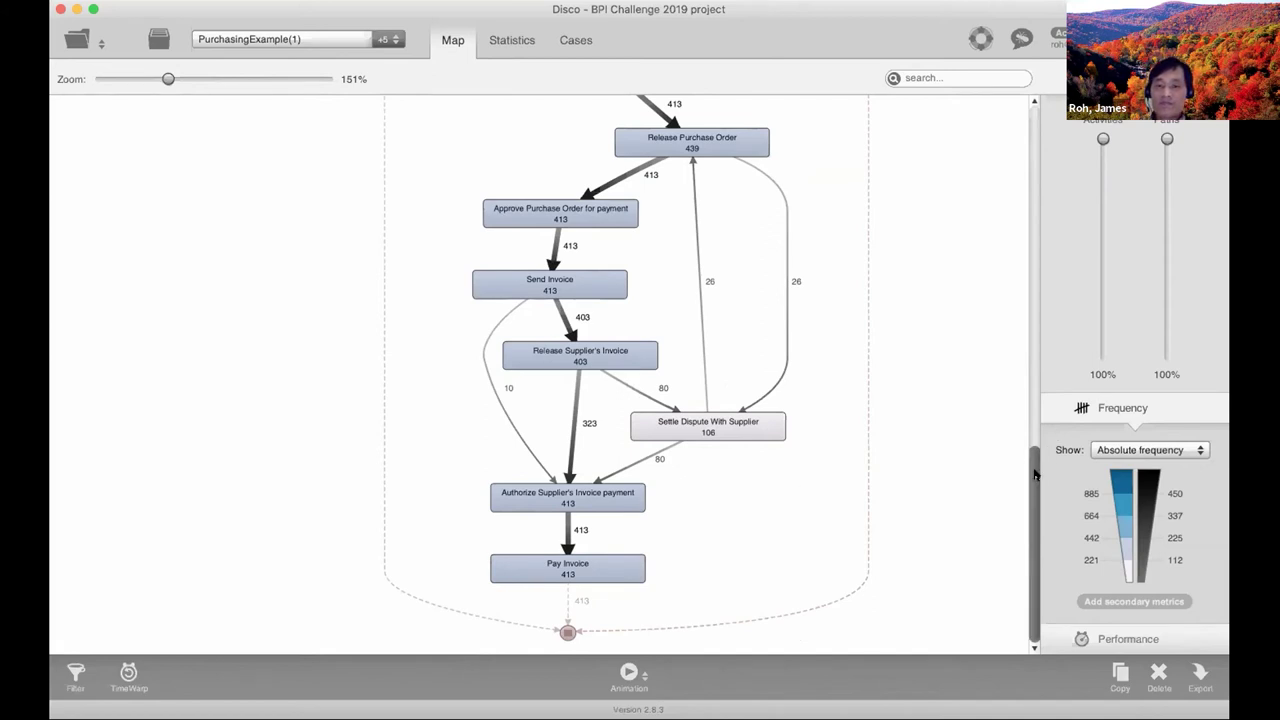
{"action": "left_click_drag", "start_coordinate": [1036, 476], "coordinate": [1043, 132]}
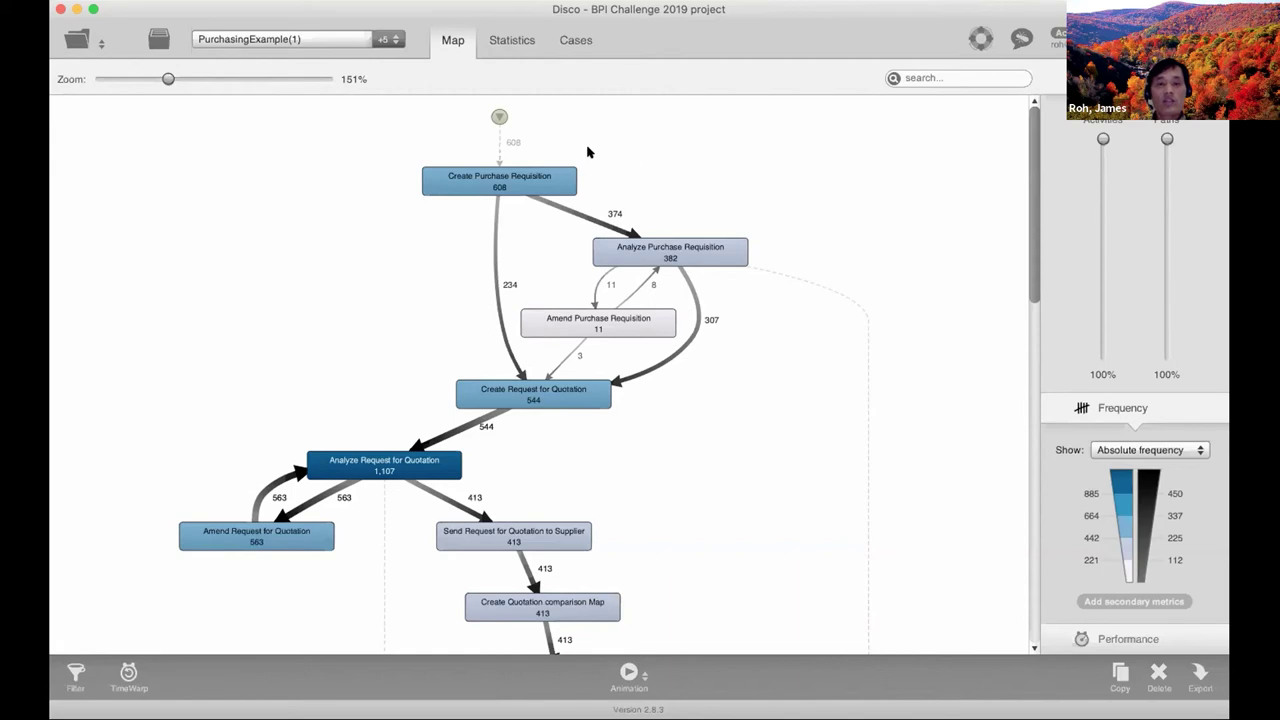
{"action": "left_click", "coordinate": [515, 40]}
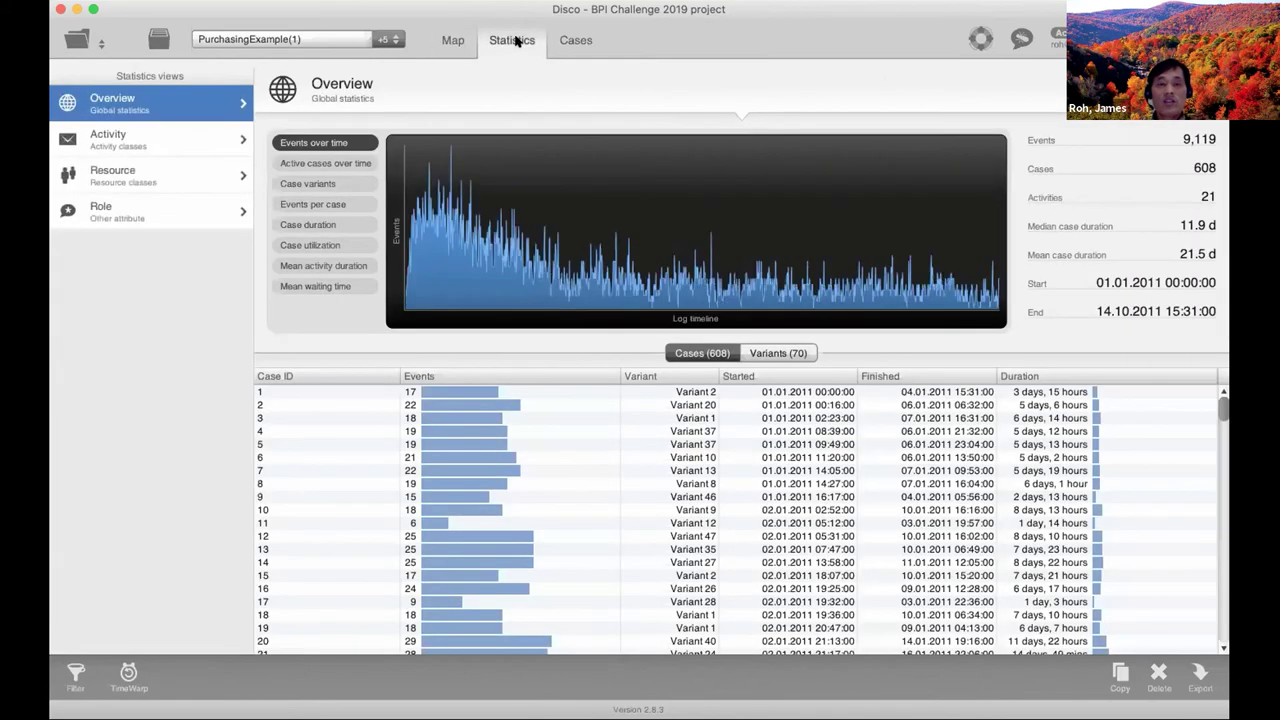
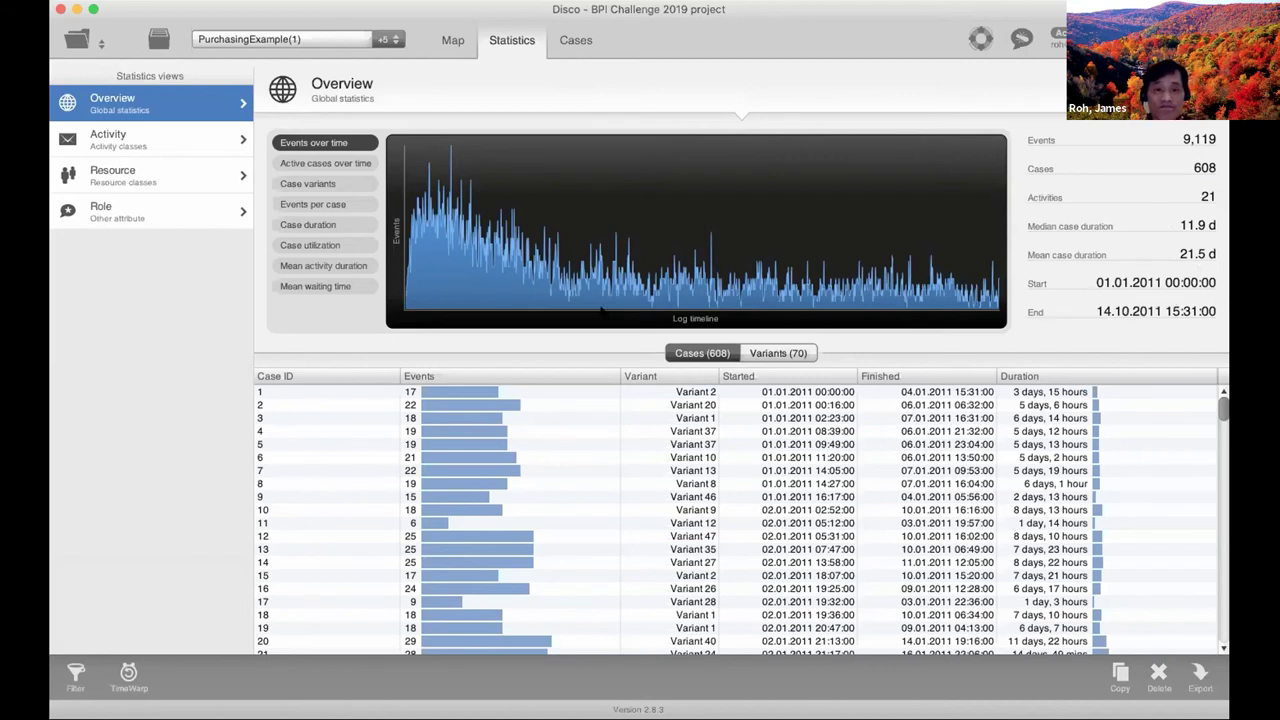
Step: Check the Role attribute statistics, then return to the log's overall statistics overview
{"action": "key", "text": "Down"}
{"action": "key", "text": "Down"}
{"action": "key", "text": "Down"}
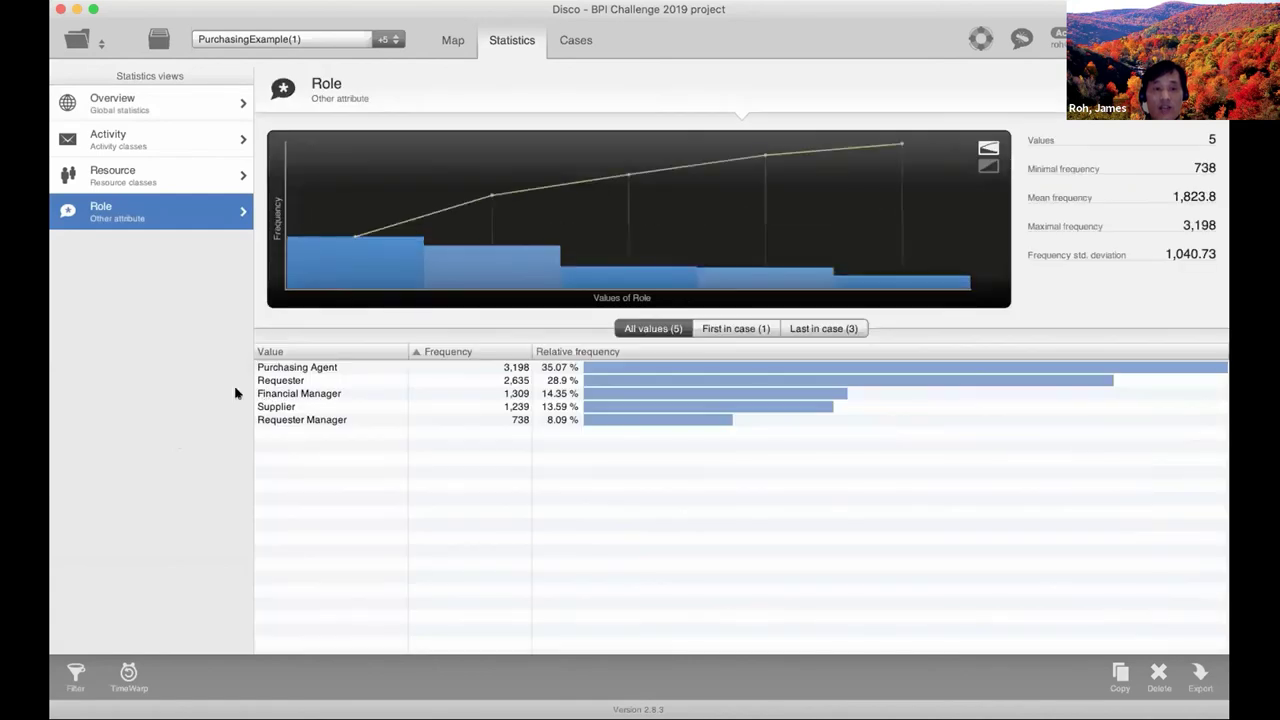
{"action": "left_click", "coordinate": [125, 103]}
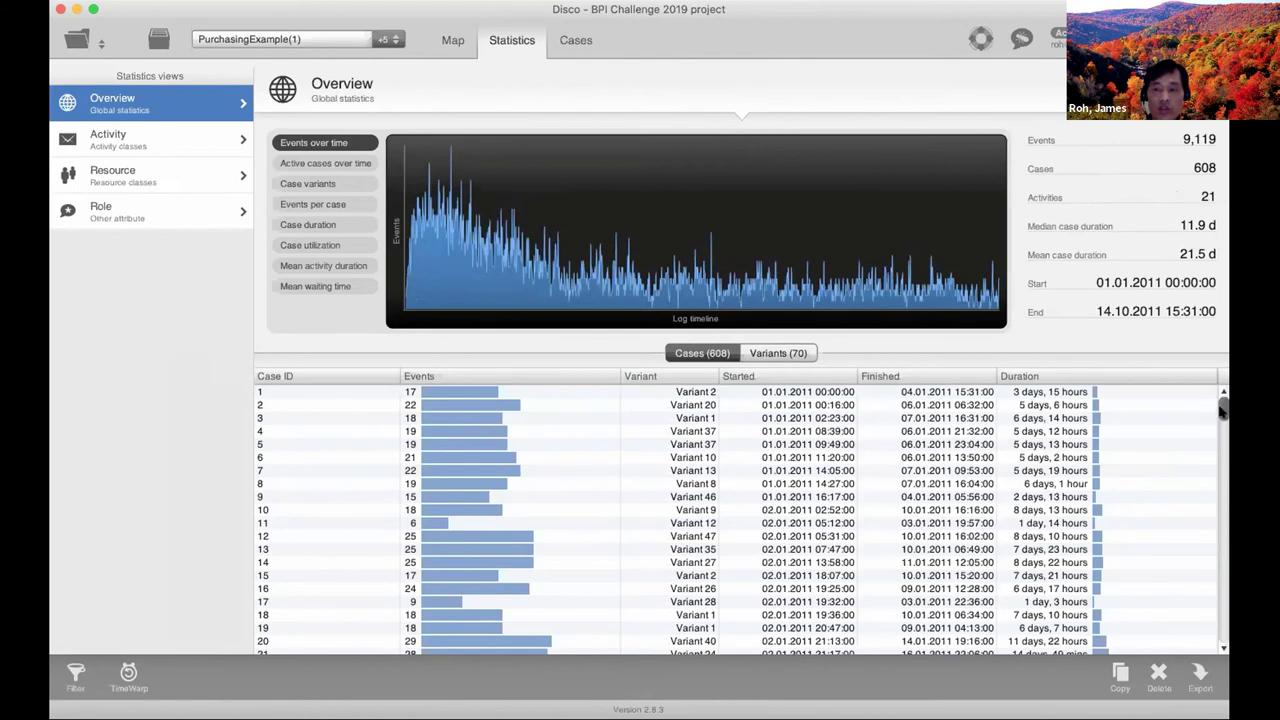
{"action": "left_click_drag", "start_coordinate": [1223, 408], "coordinate": [1220, 628]}
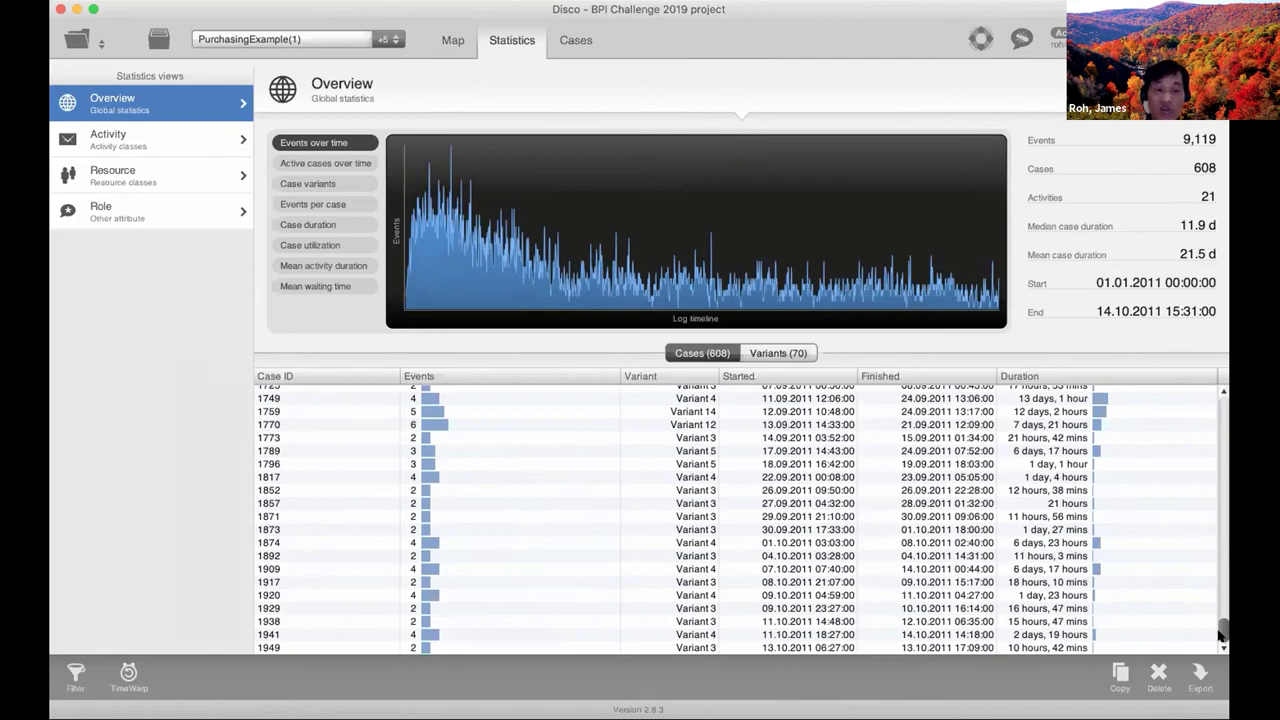
{"action": "left_click_drag", "start_coordinate": [1221, 630], "coordinate": [1222, 400]}
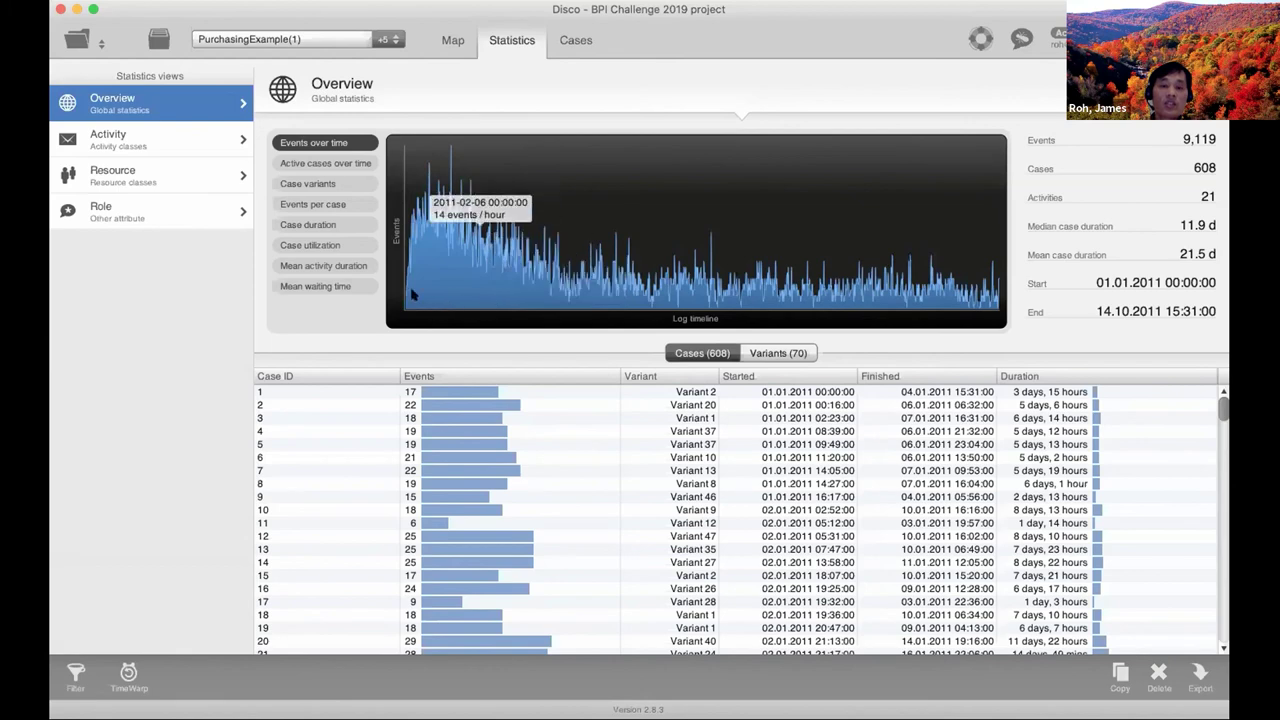
Step: Compare the events over time and active cases over time charts, ending on active cases
{"action": "left_click", "coordinate": [339, 165]}
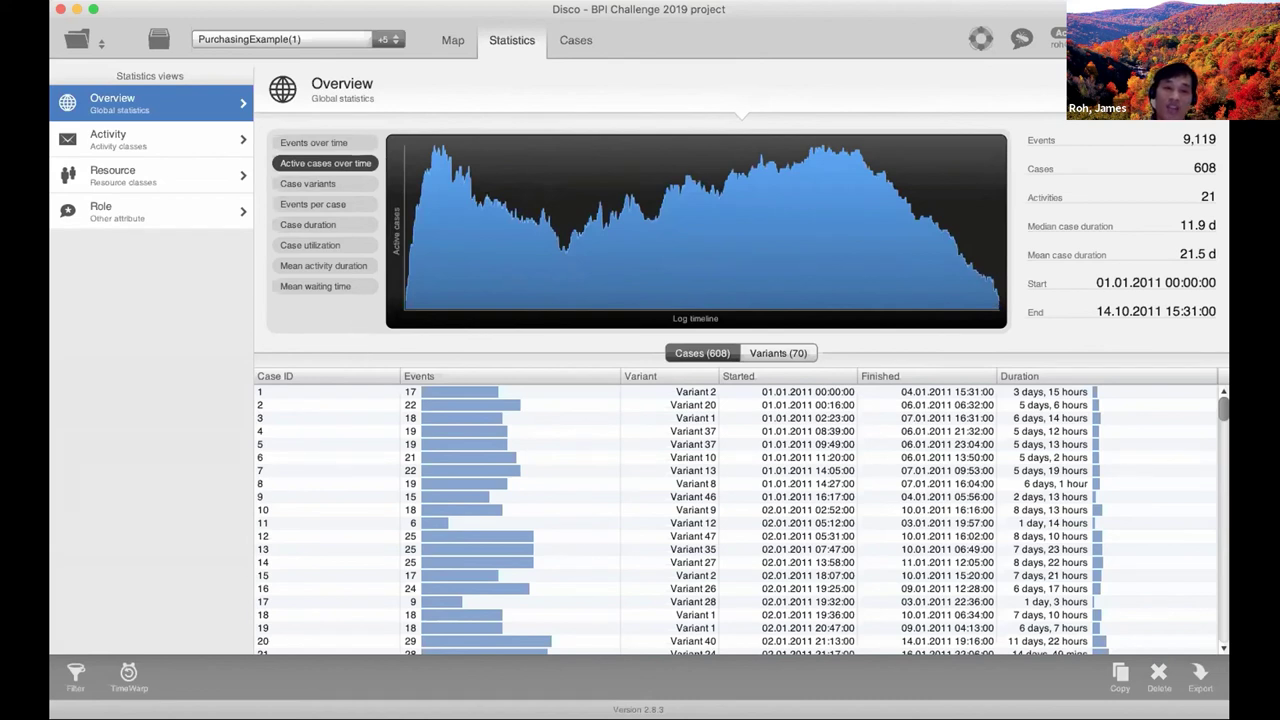
{"action": "mouse_move", "coordinate": [440, 150]}
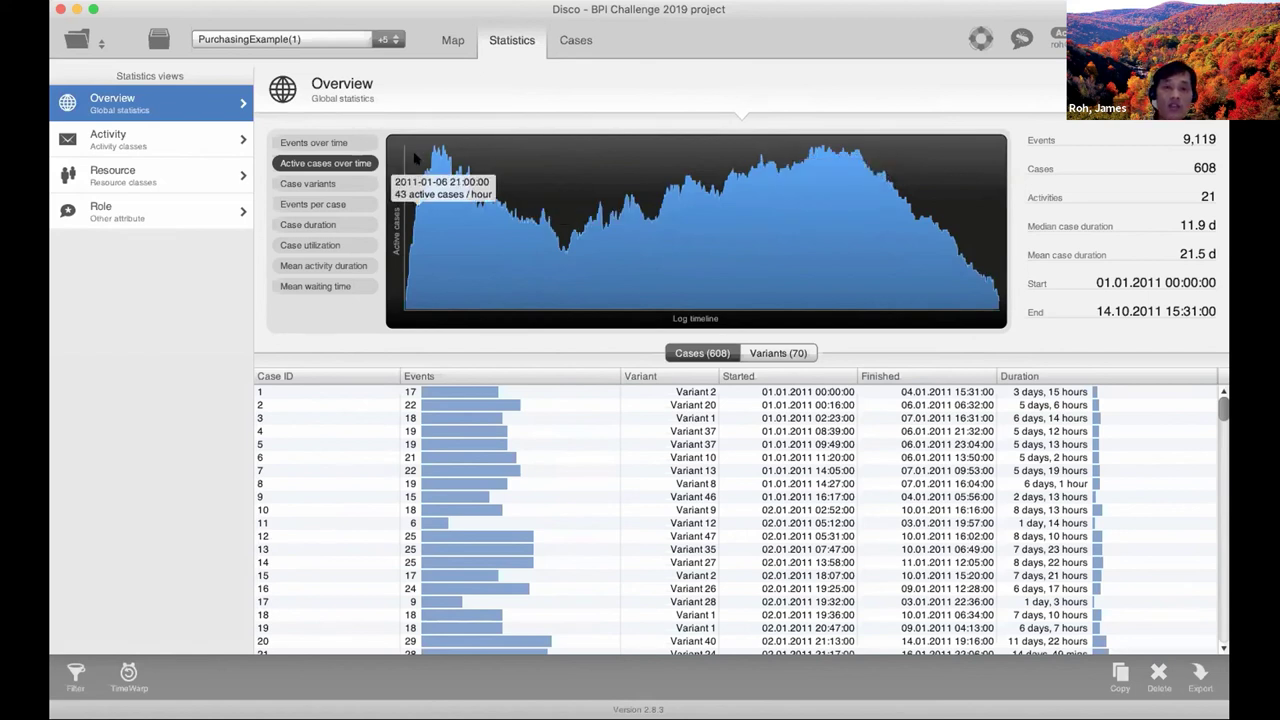
{"action": "left_click", "coordinate": [318, 142]}
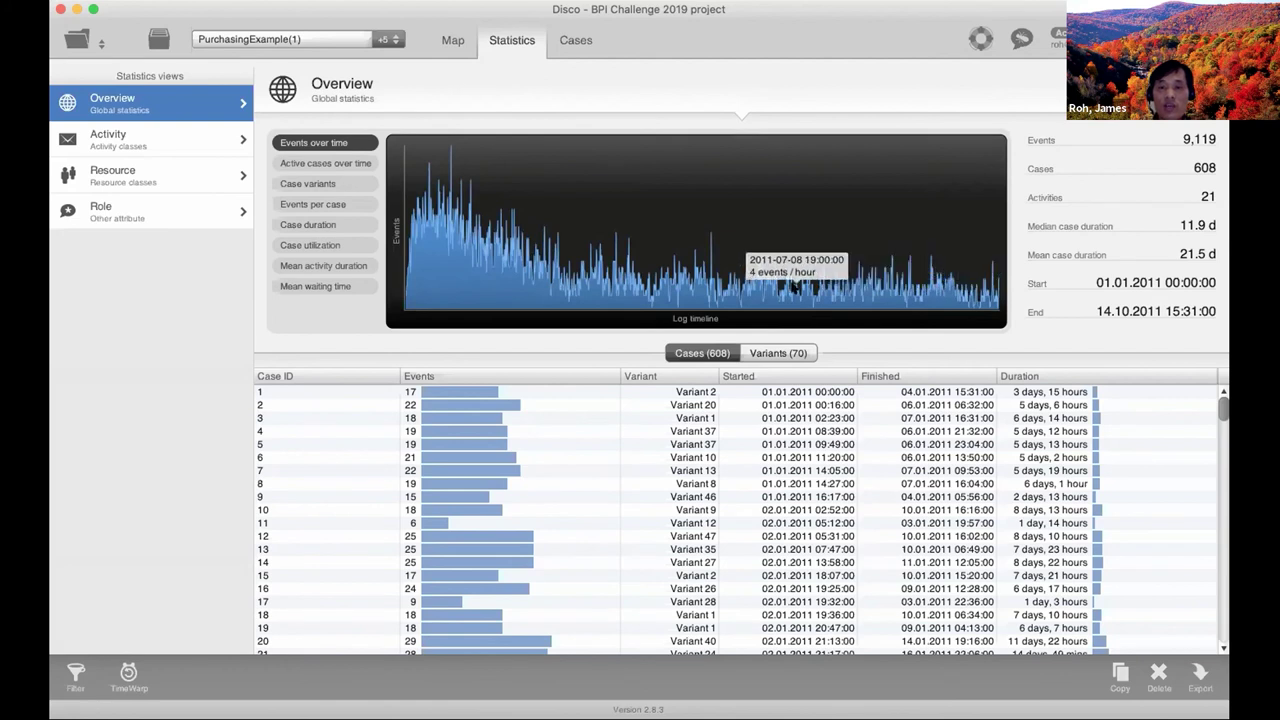
{"action": "left_click", "coordinate": [330, 163]}
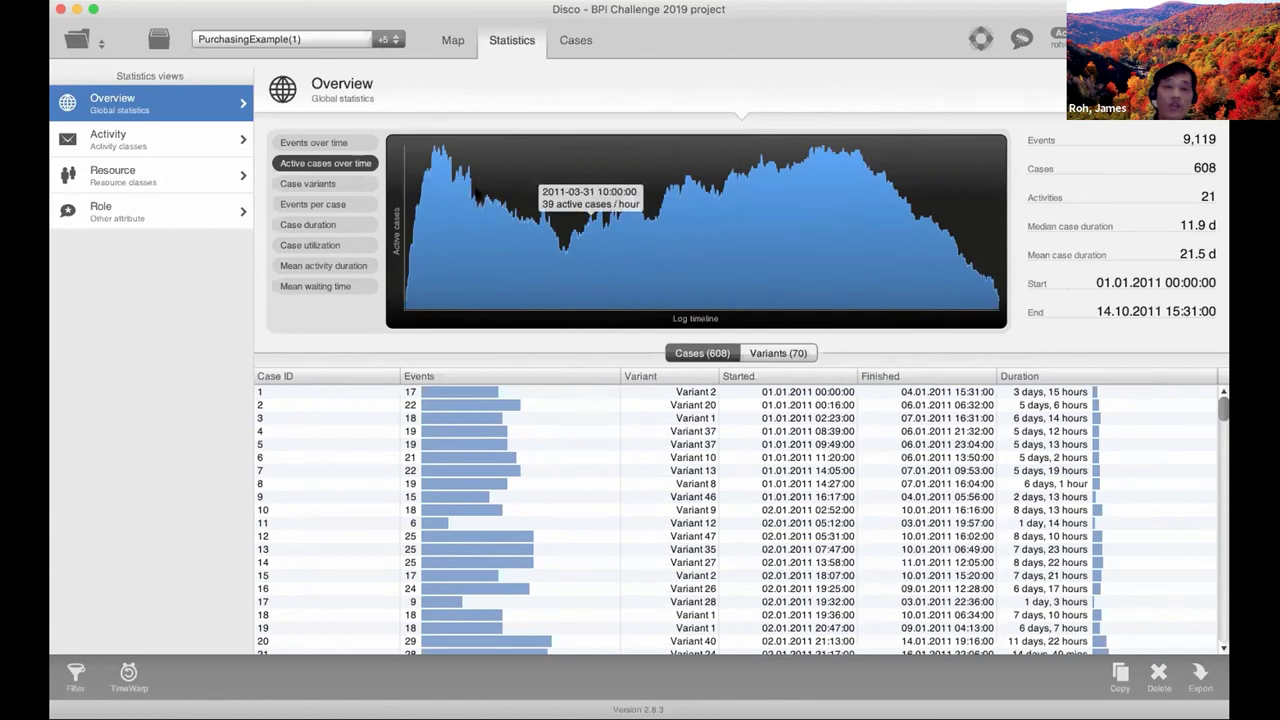
{"action": "left_click", "coordinate": [308, 143]}
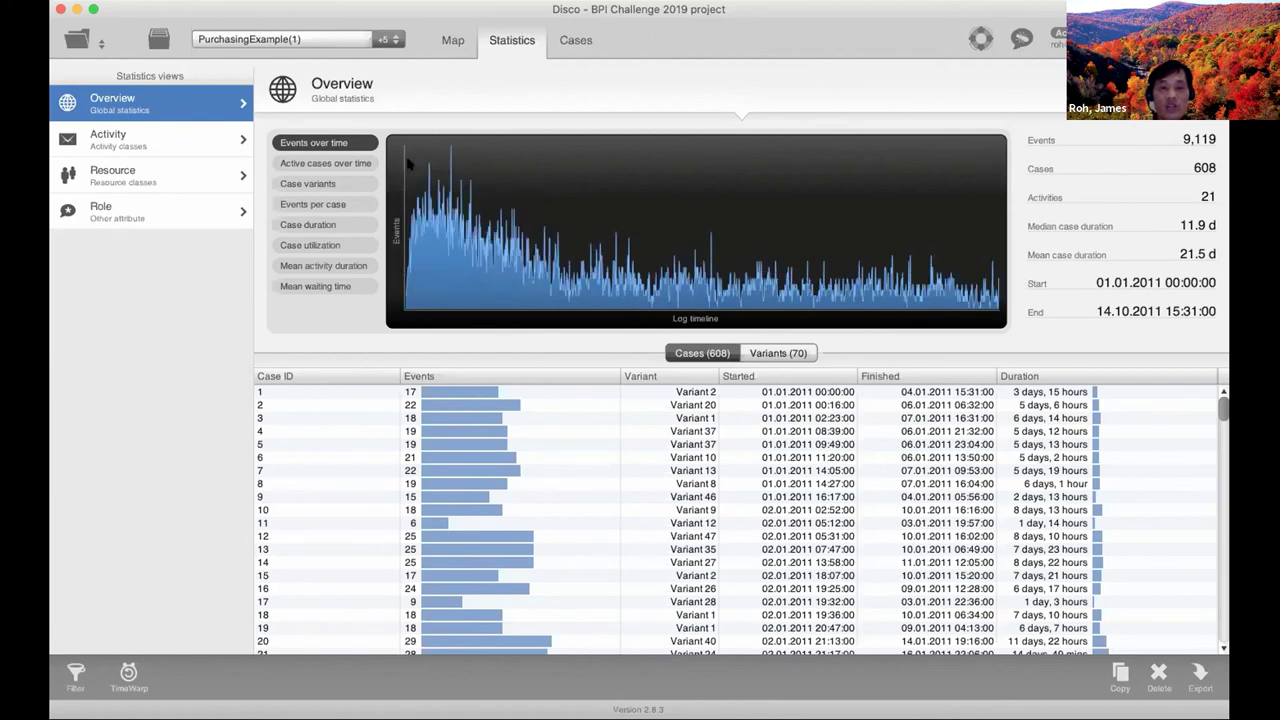
{"action": "left_click", "coordinate": [344, 166]}
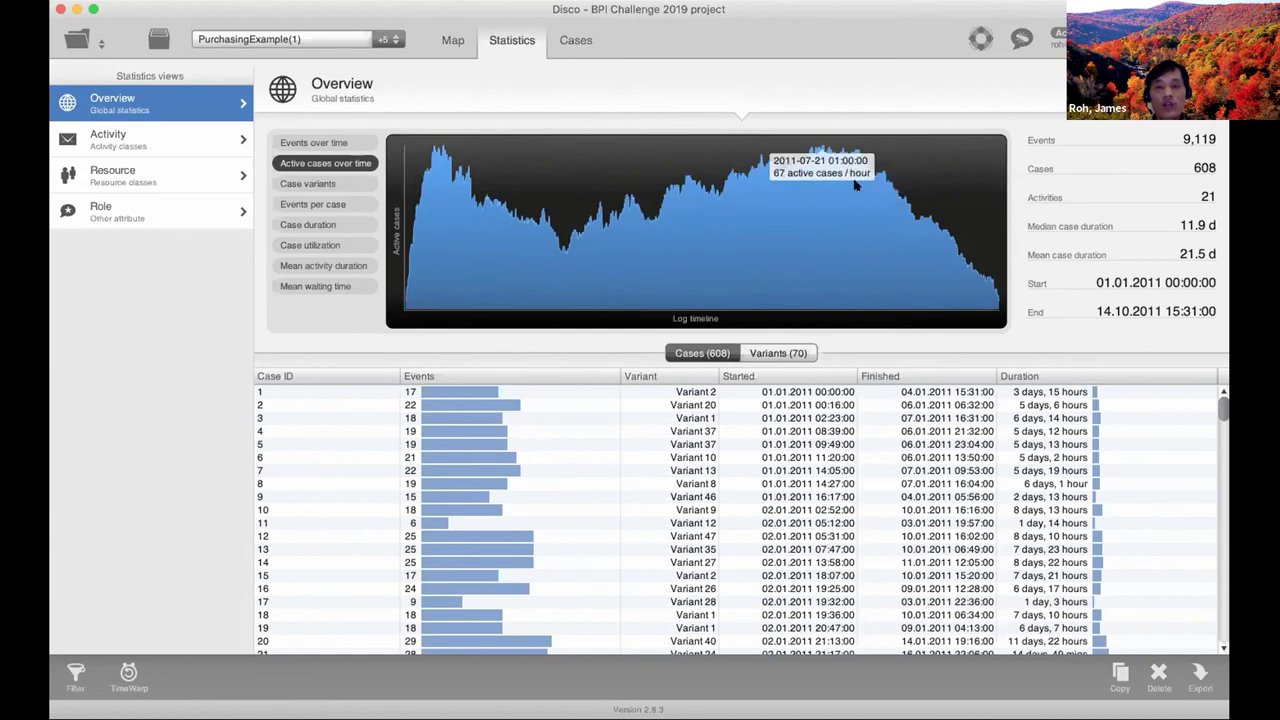
{"action": "left_click", "coordinate": [302, 144]}
{"action": "left_click", "coordinate": [303, 165]}
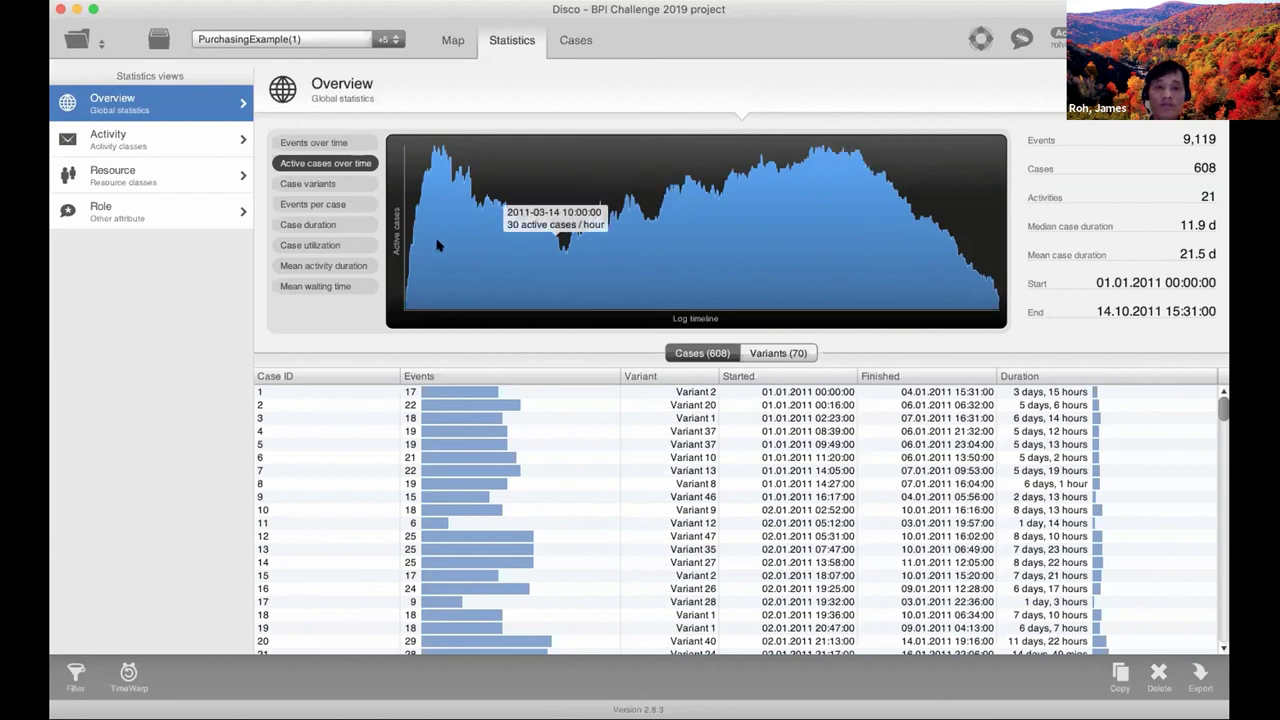
Step: Chart cases per variant with cumulative share, reading a variant's case count (Variant 4: 48 cases, 45.39%)
{"action": "left_click", "coordinate": [318, 184]}
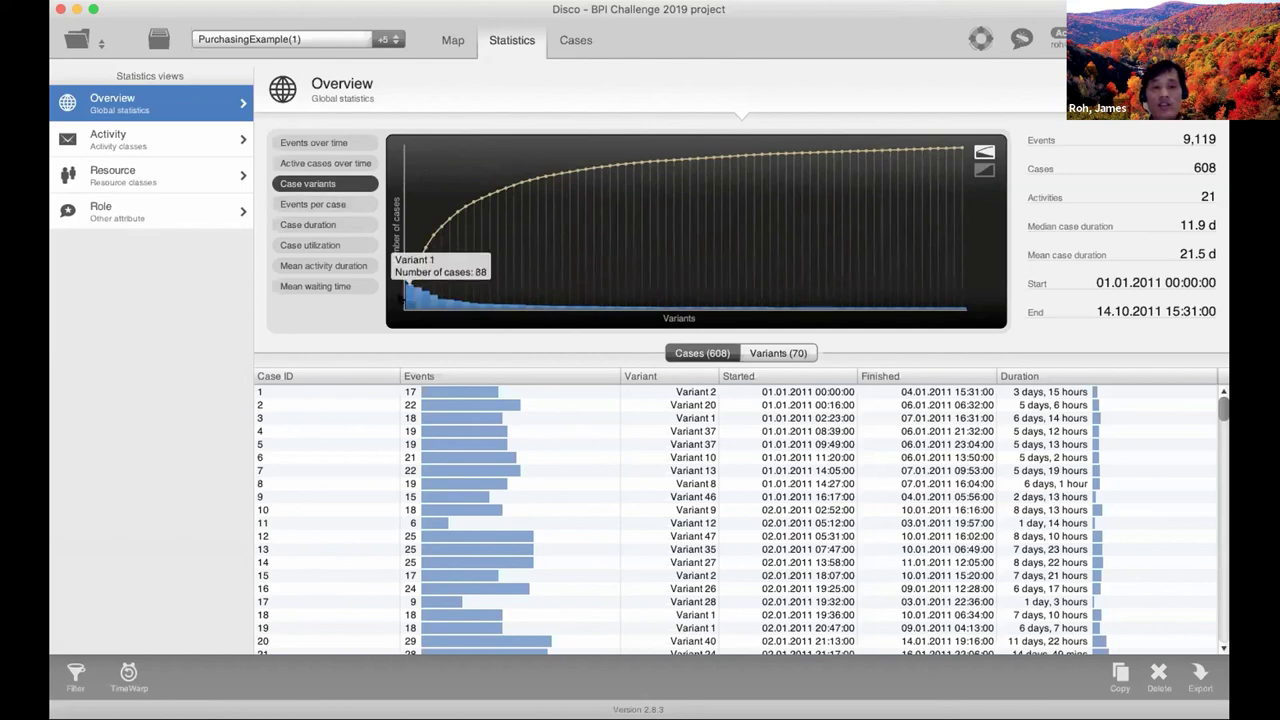
{"action": "mouse_move", "coordinate": [409, 293]}
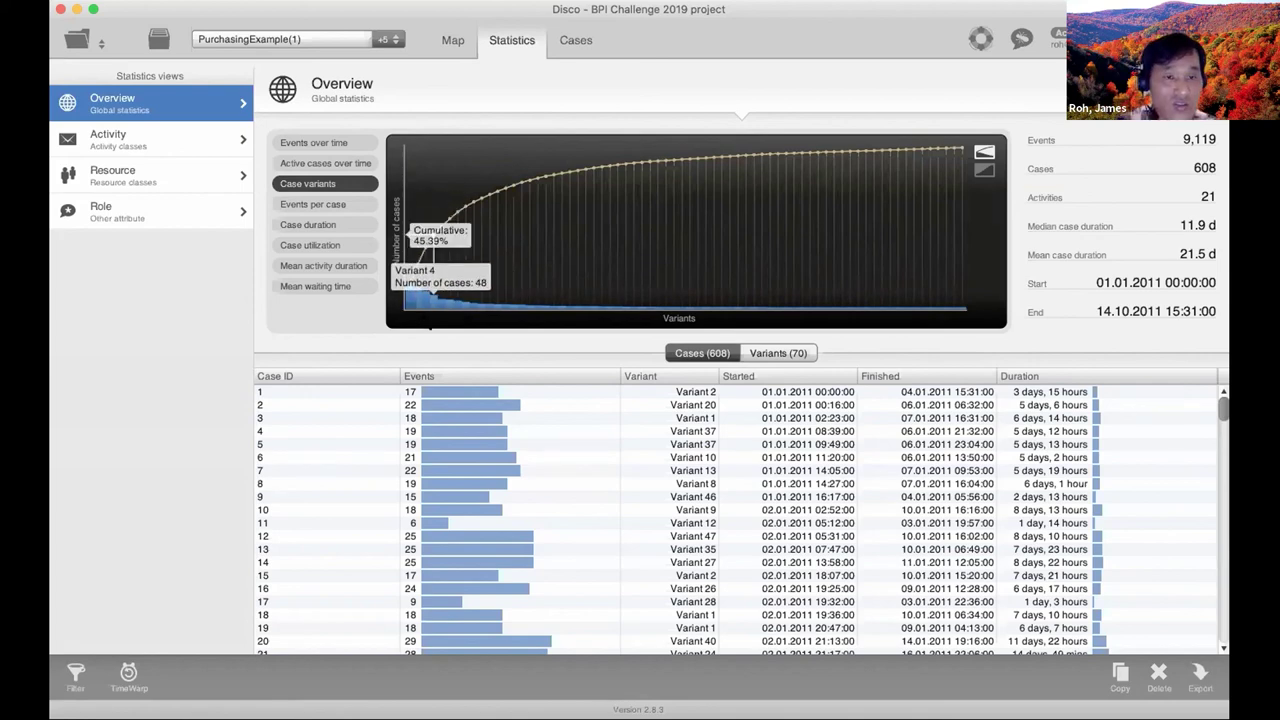
Step: Chart events per case (peak of 80 cases at 17 events), then the case duration distribution
{"action": "left_click", "coordinate": [337, 204]}
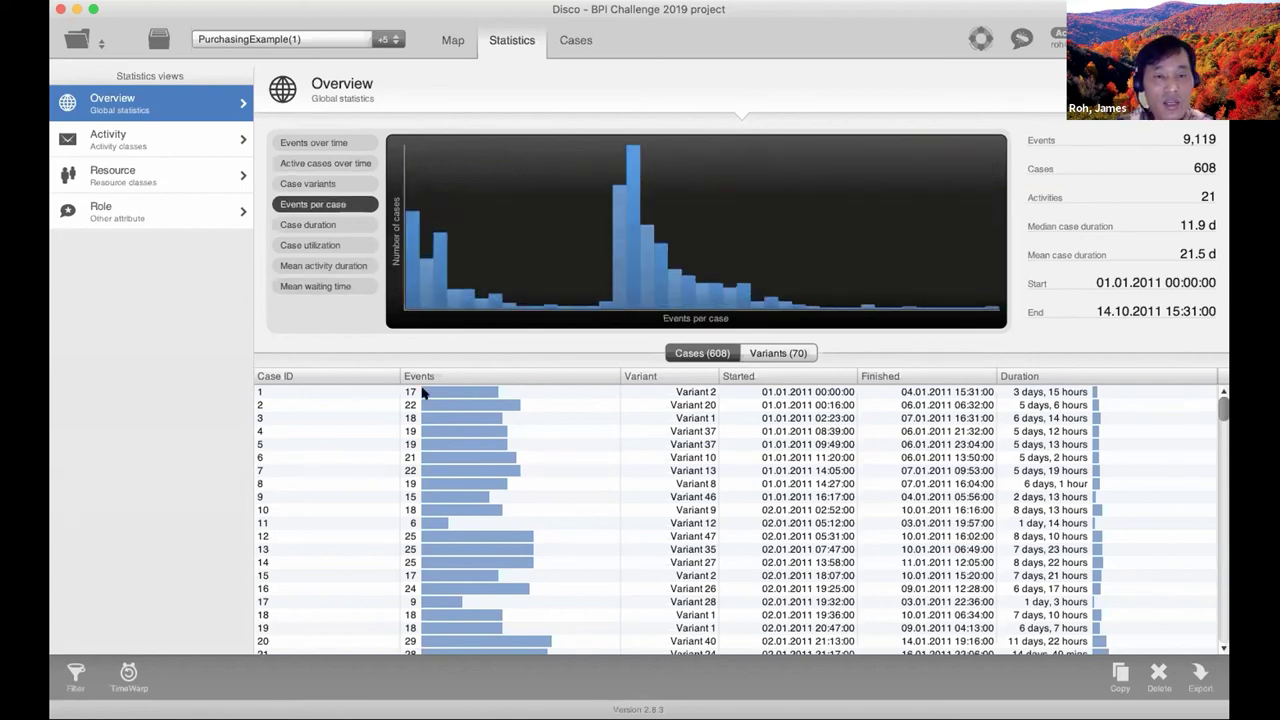
{"action": "mouse_move", "coordinate": [406, 293]}
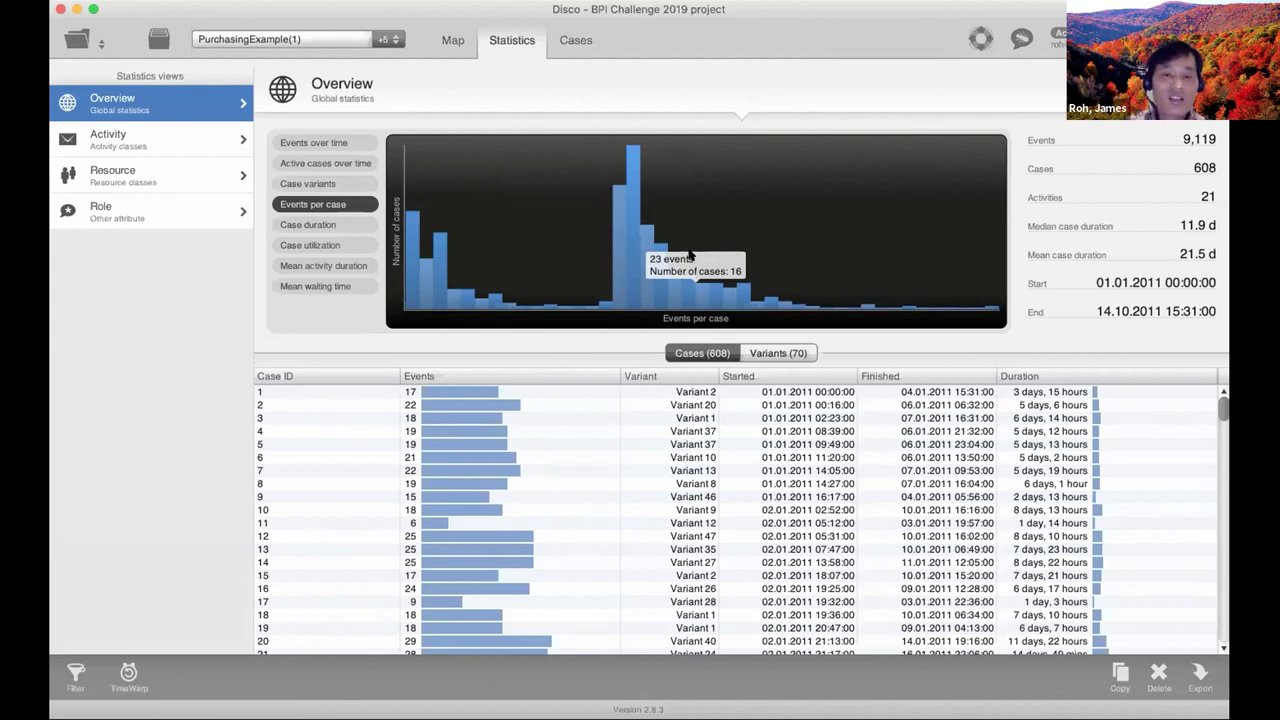
{"action": "left_click", "coordinate": [298, 226]}
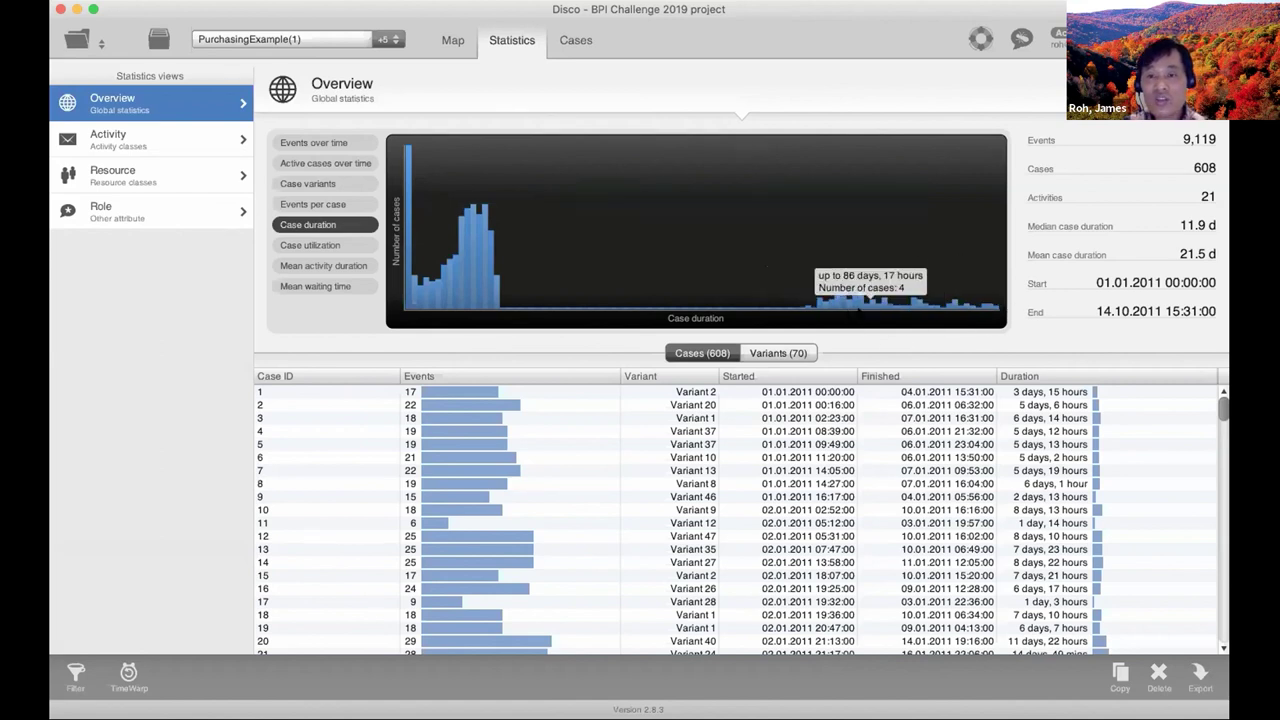
Step: Cycle through case utilization and mean activity duration charts to the mean waiting time histogram
{"action": "left_click", "coordinate": [307, 247]}
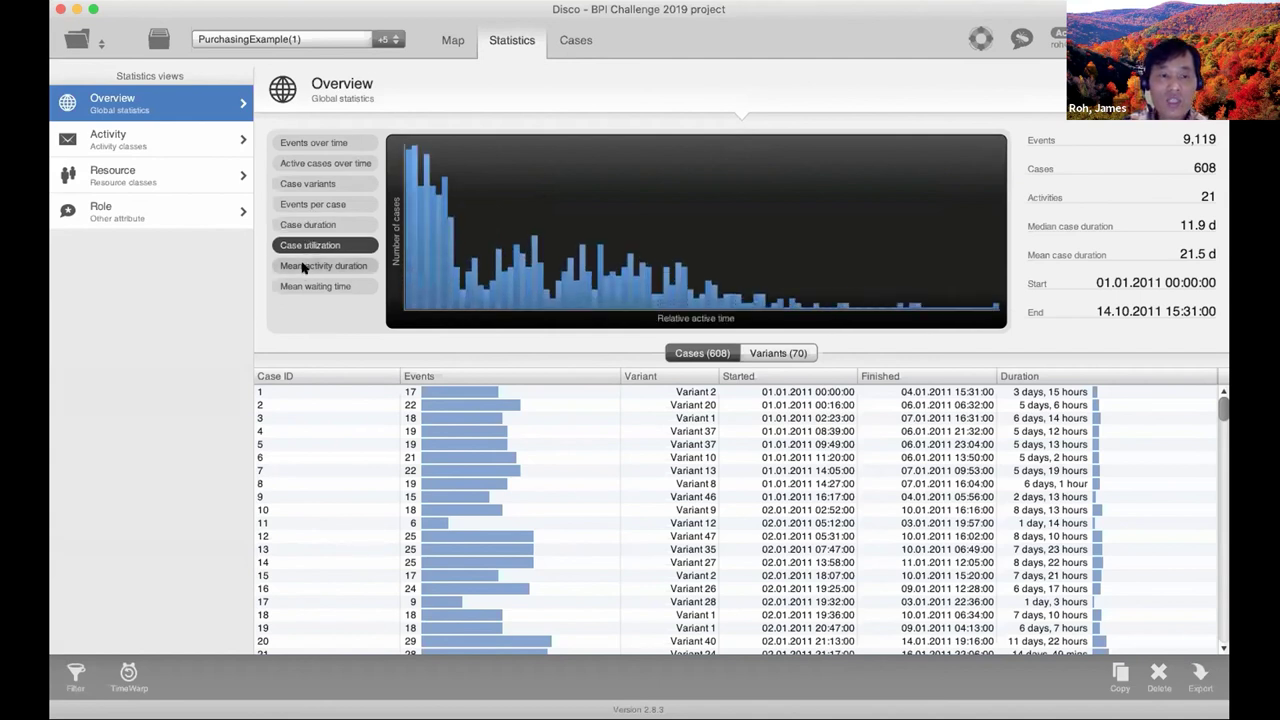
{"action": "left_click", "coordinate": [305, 266]}
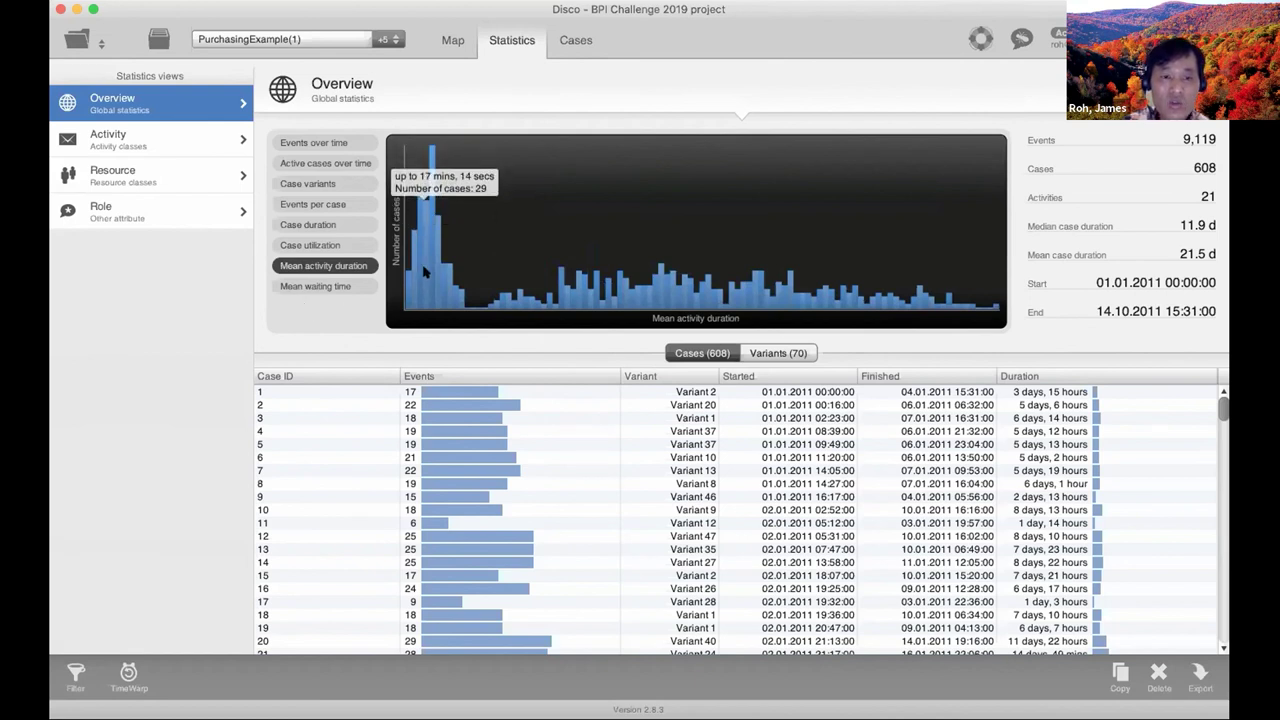
{"action": "left_click", "coordinate": [337, 286]}
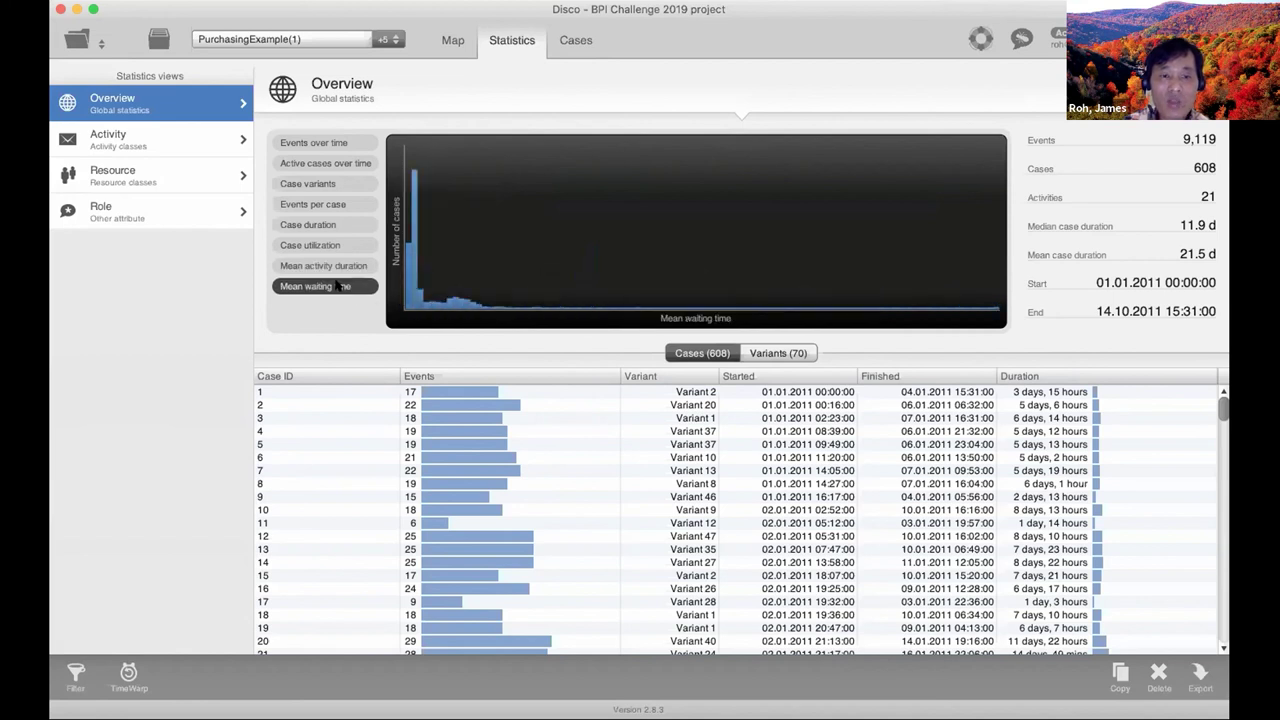
{"action": "mouse_move", "coordinate": [408, 285]}
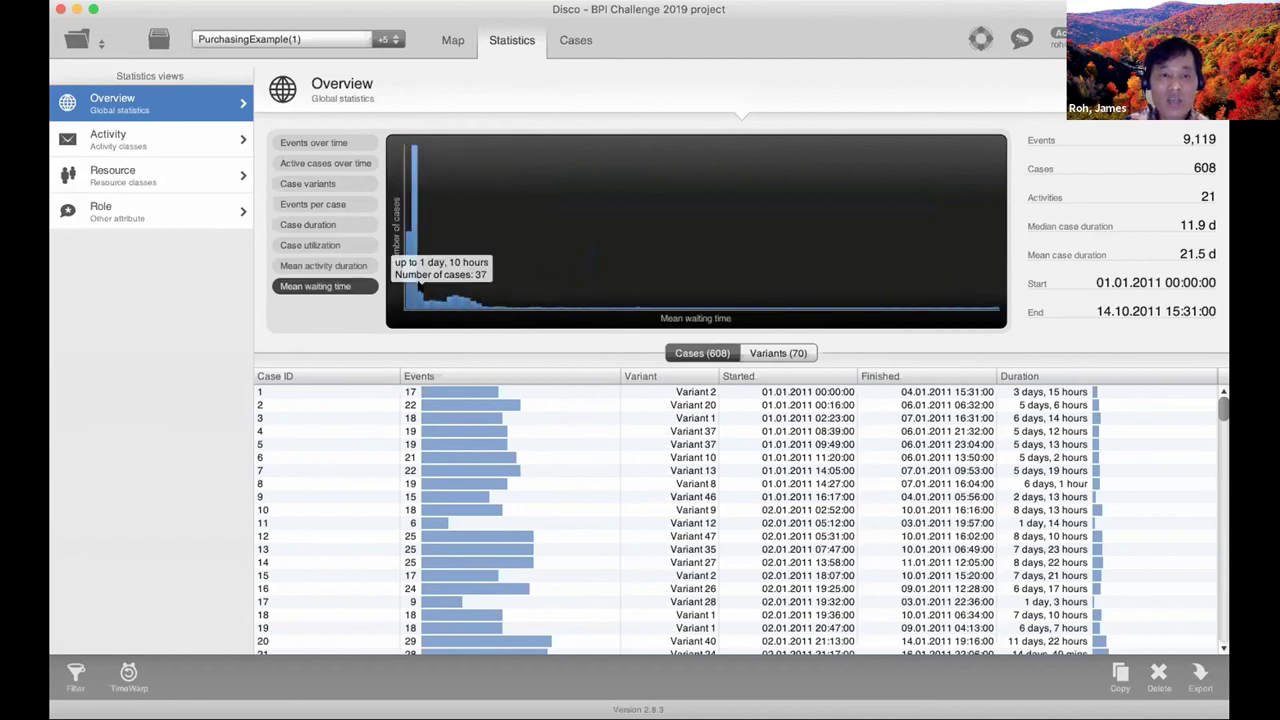